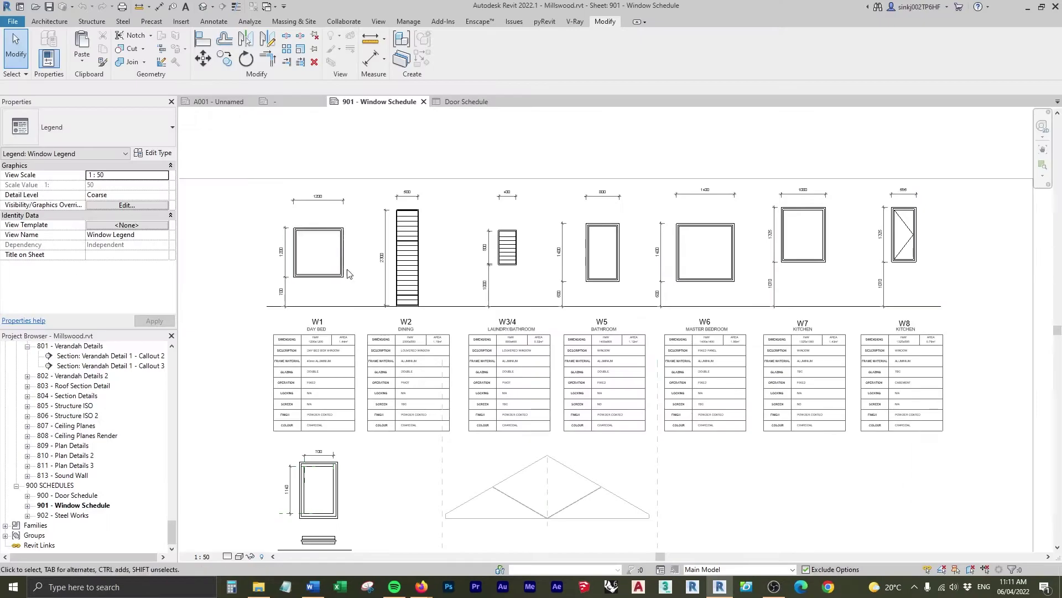
Start a new sheet list under the project's schedules and quantities.
double_click(66, 495)
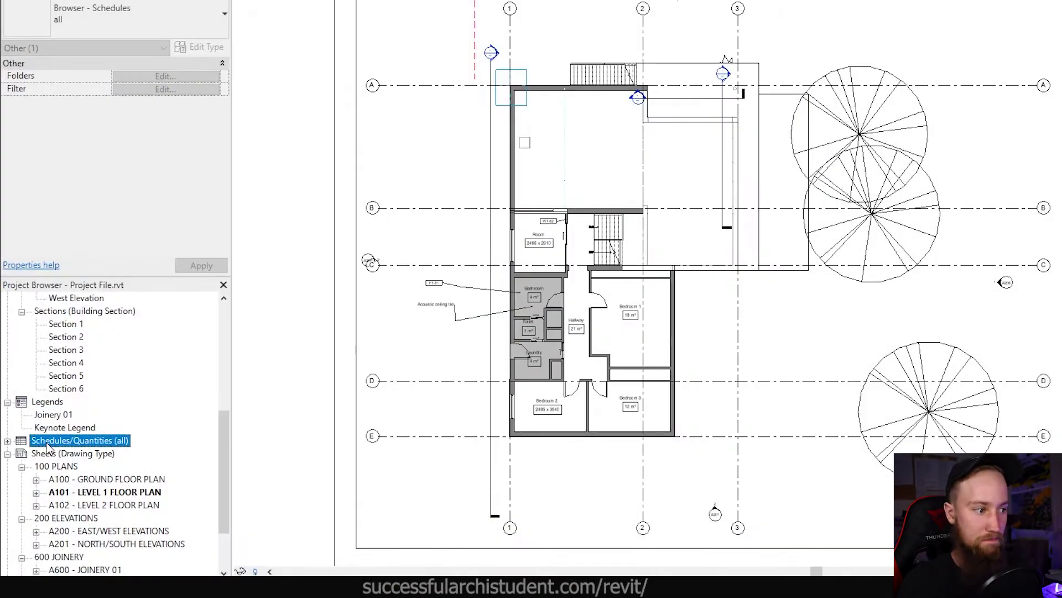
double_click(47, 443)
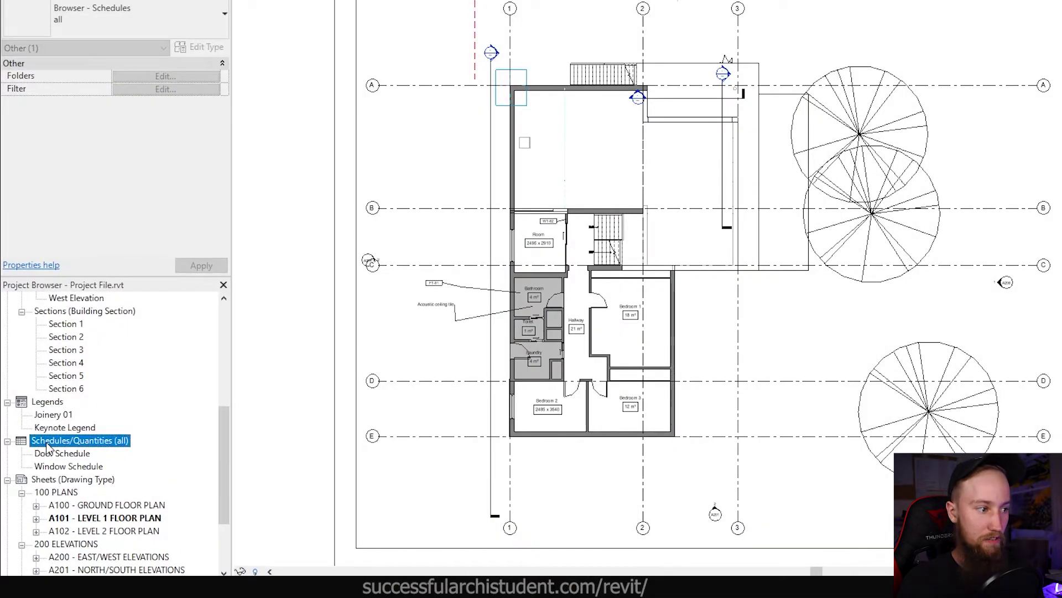
right_click(46, 443)
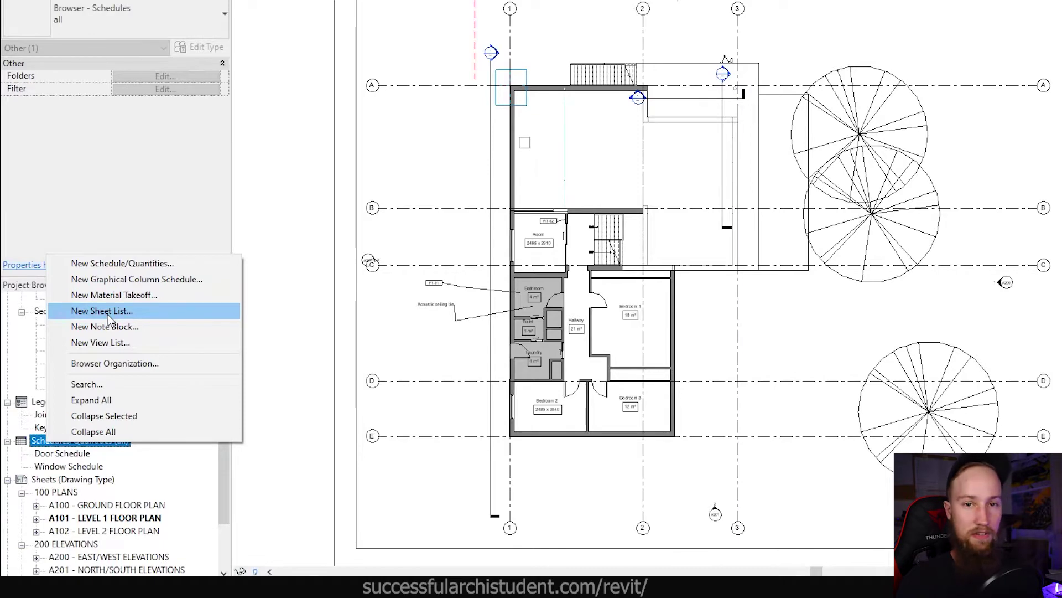
click(117, 531)
scroll(102, 465, down, 2)
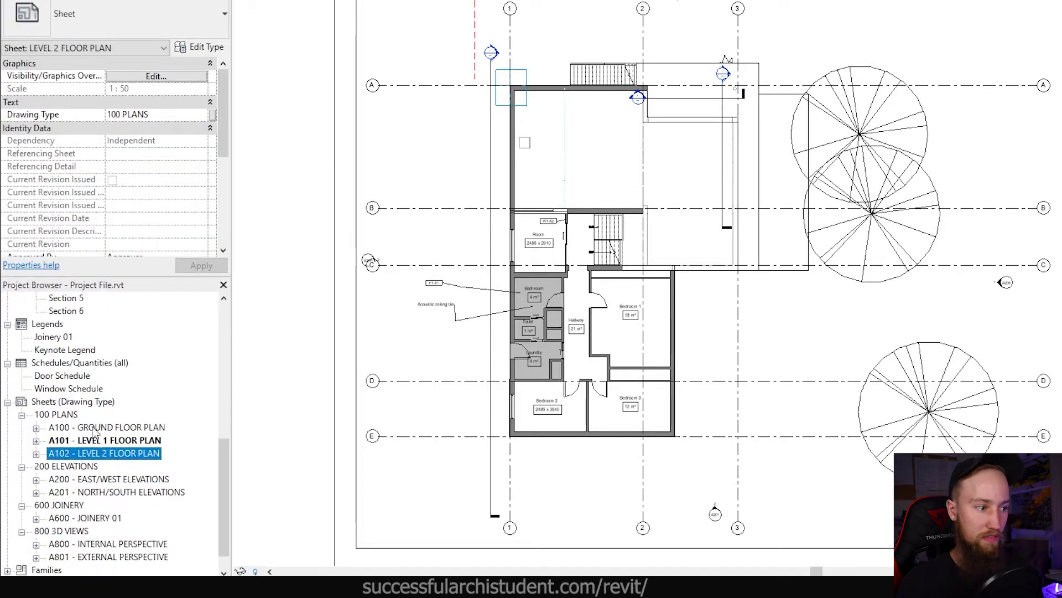
scroll(82, 563, down, 2)
scroll(88, 532, up, 1)
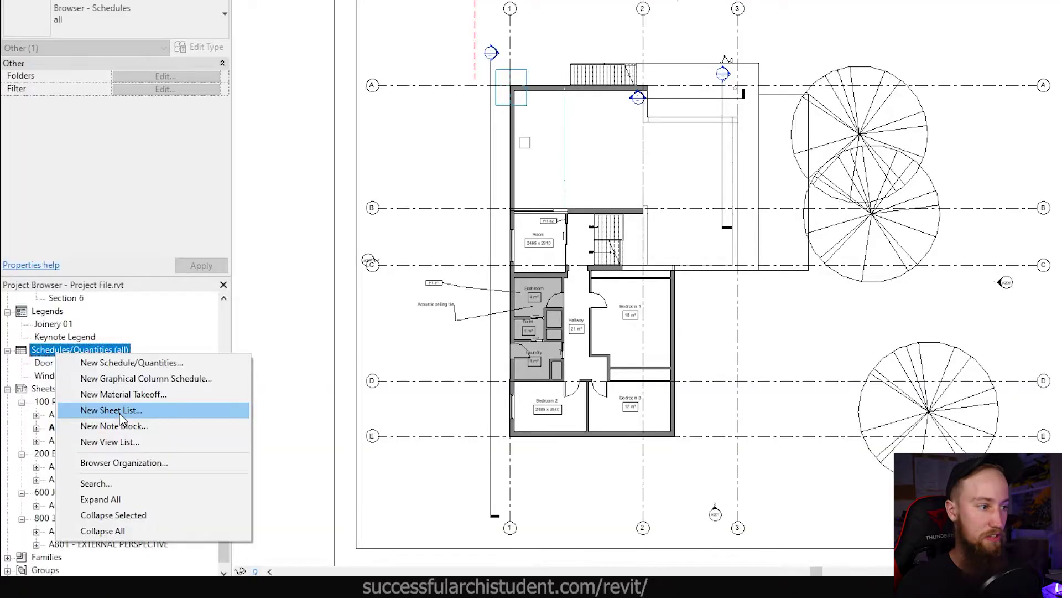
click(120, 413)
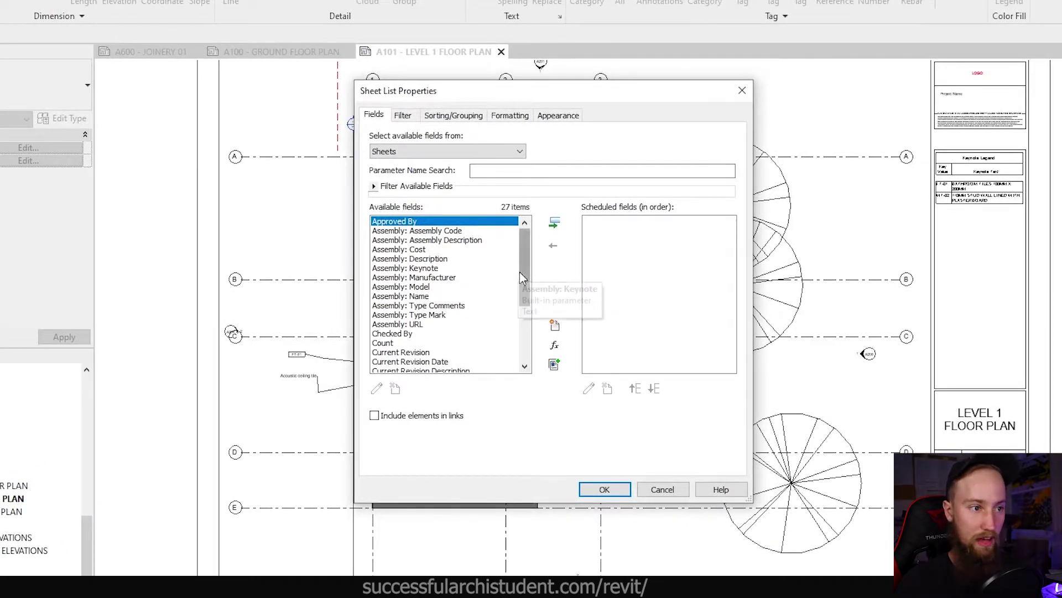
Add the Drawing Type, Sheet Name and Sheet Number fields to the sheet list.
scroll(458, 317, down, 4)
scroll(459, 317, down, 3)
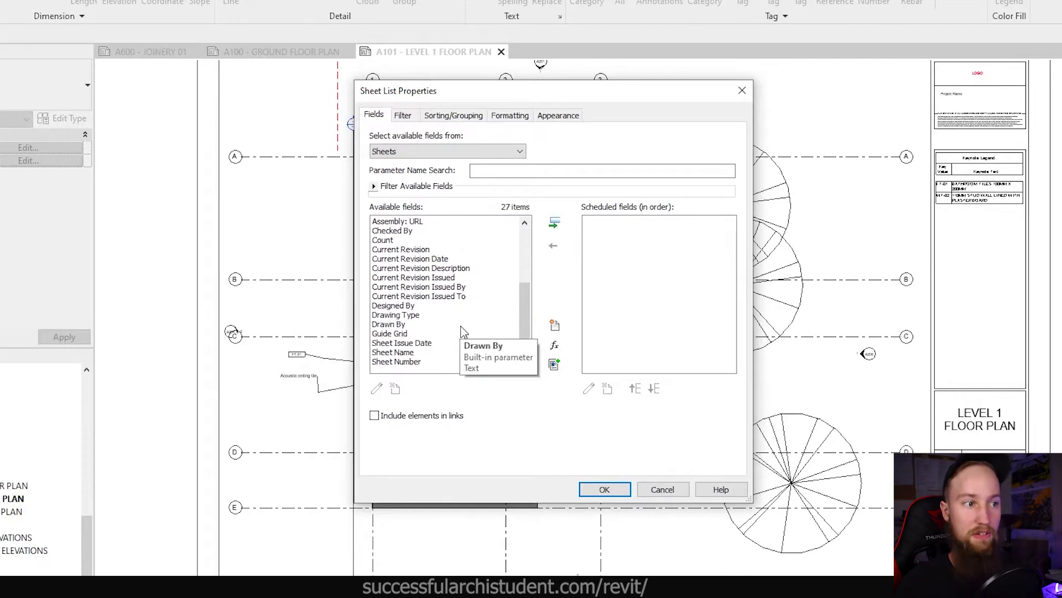
drag(415, 315, 415, 325)
click(416, 316)
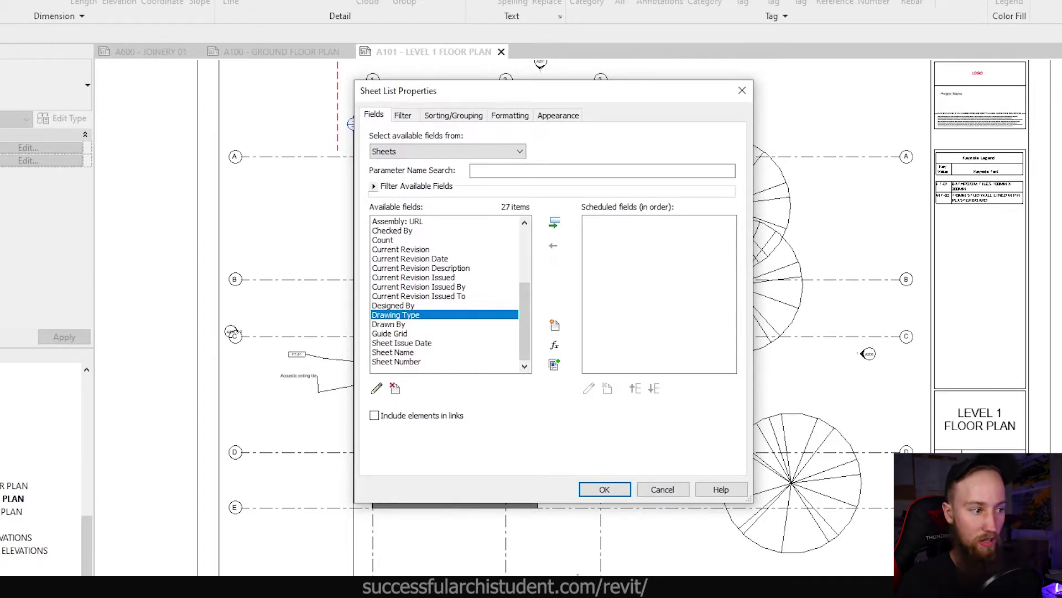
click(554, 222)
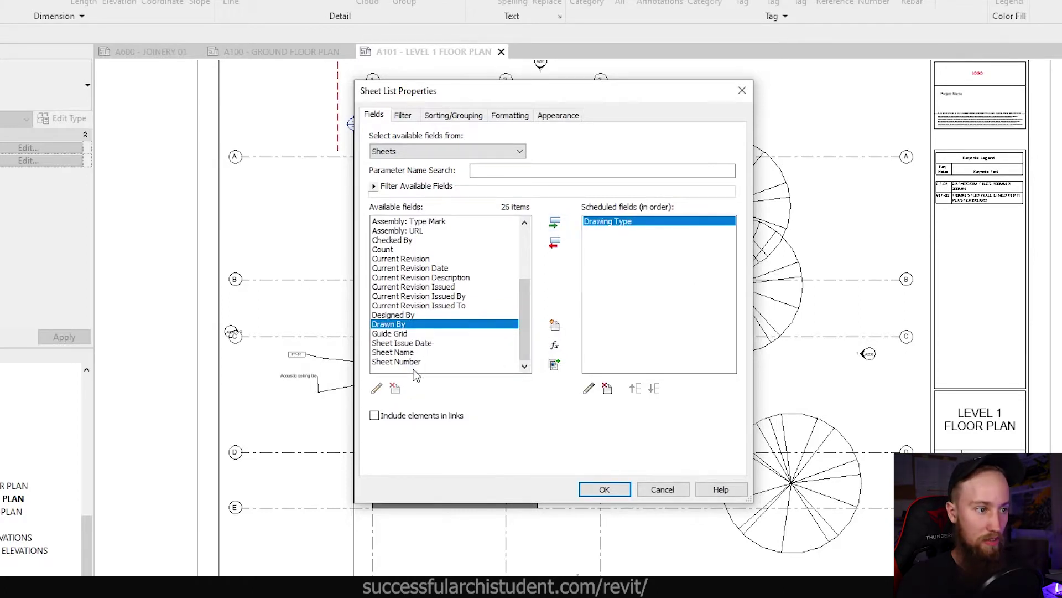
click(431, 352)
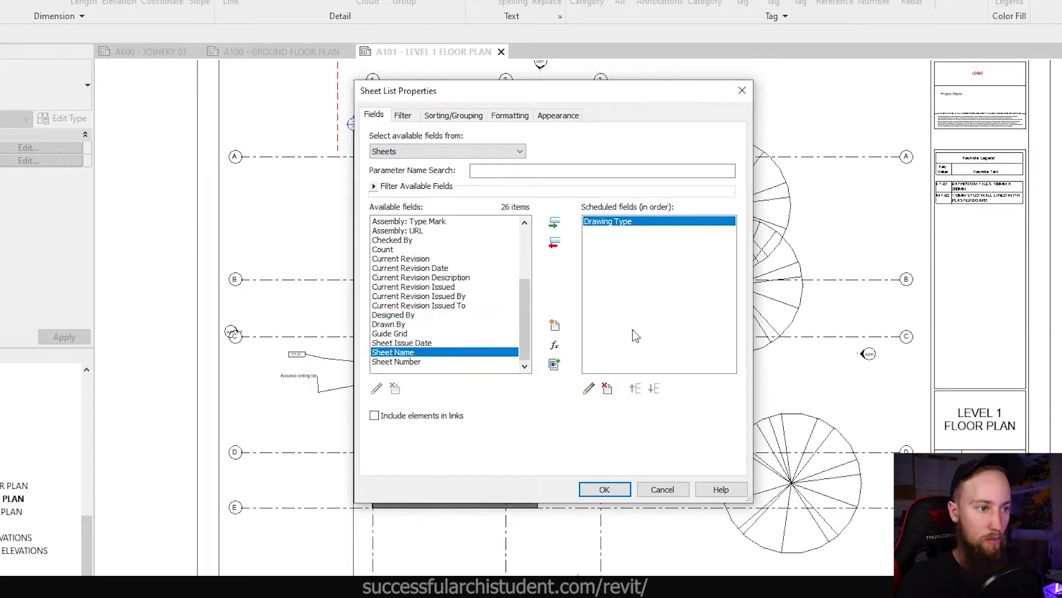
click(555, 223)
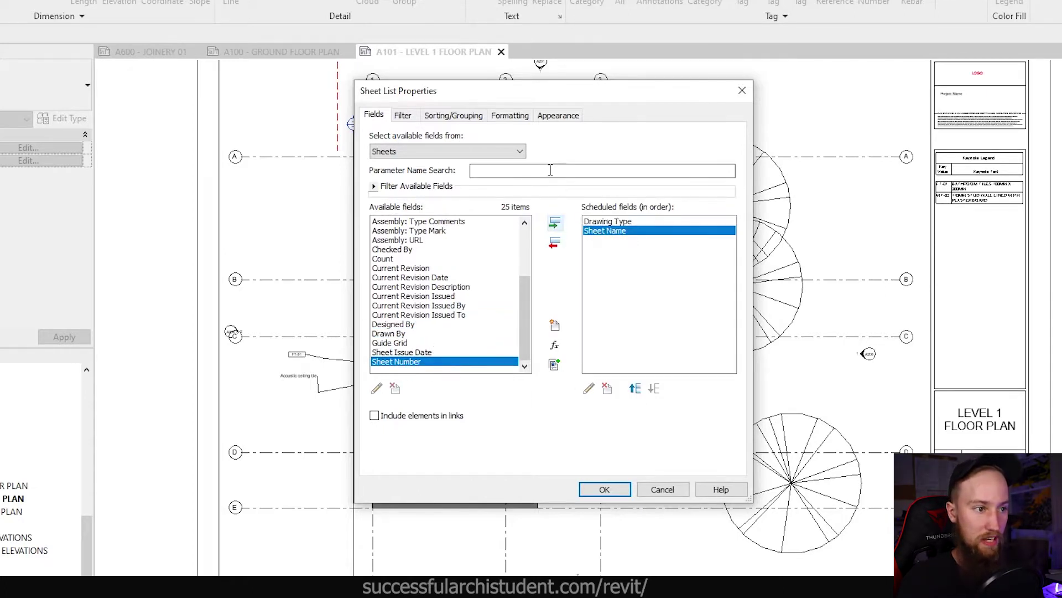
click(556, 224)
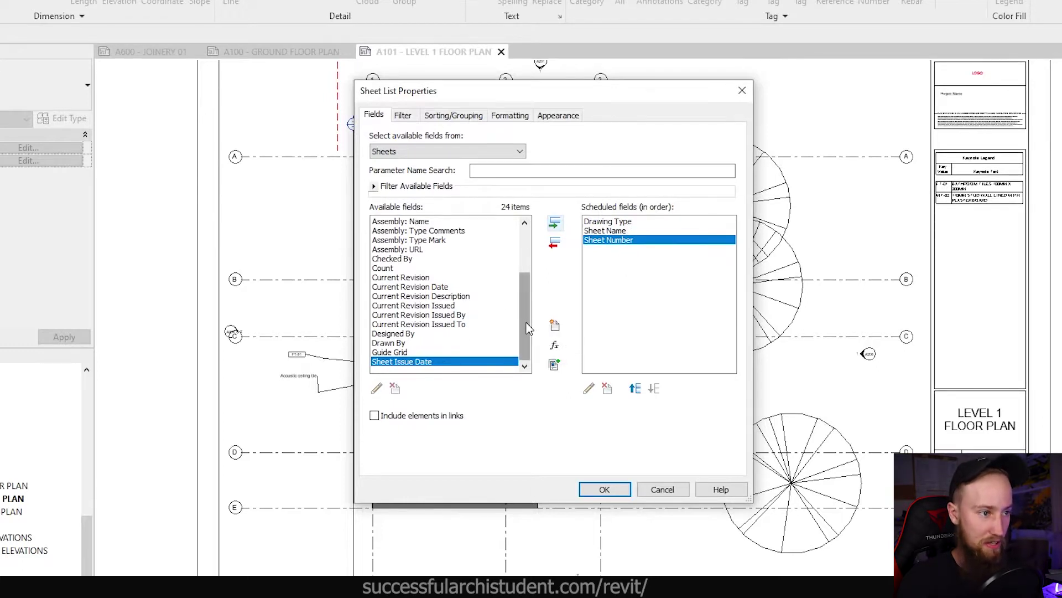
scroll(528, 326, up, 3)
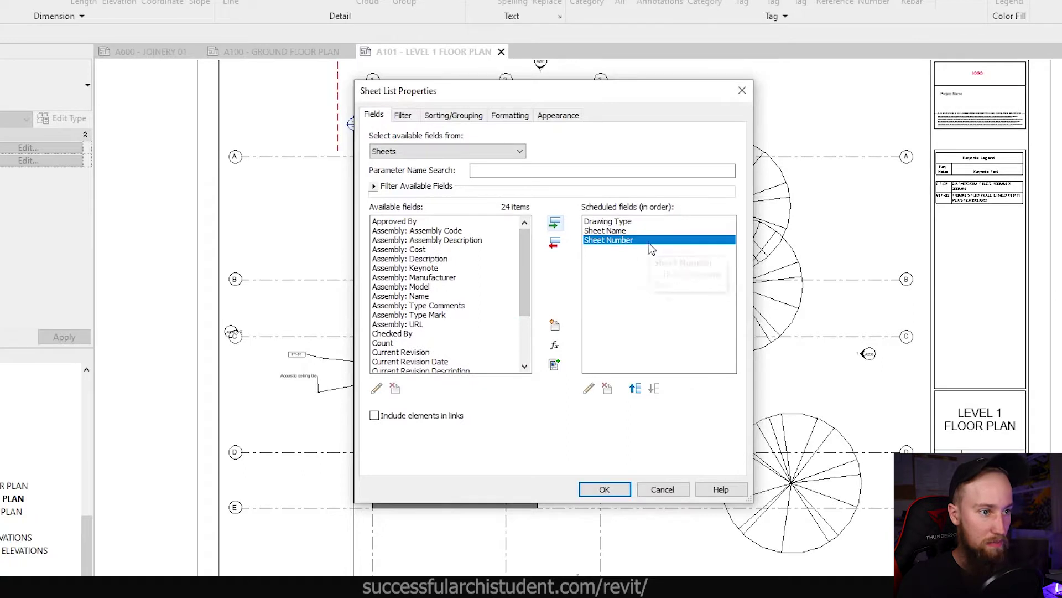
Reorder the scheduled fields to Sheet Number, Sheet Name, Drawing Type and create the sheet list.
click(636, 232)
click(614, 221)
click(654, 388)
click(654, 388)
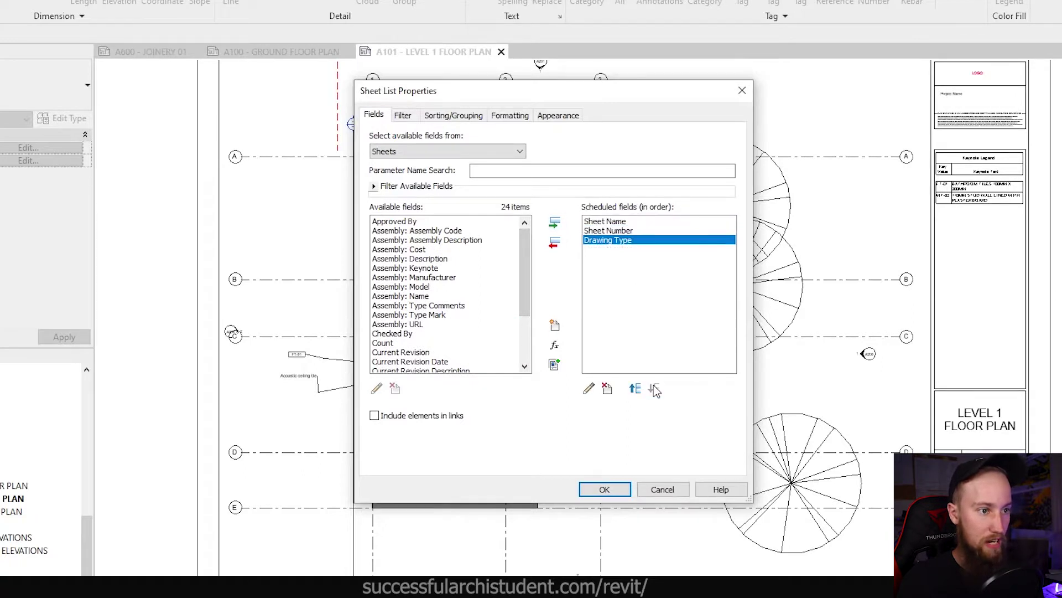
click(645, 221)
click(636, 231)
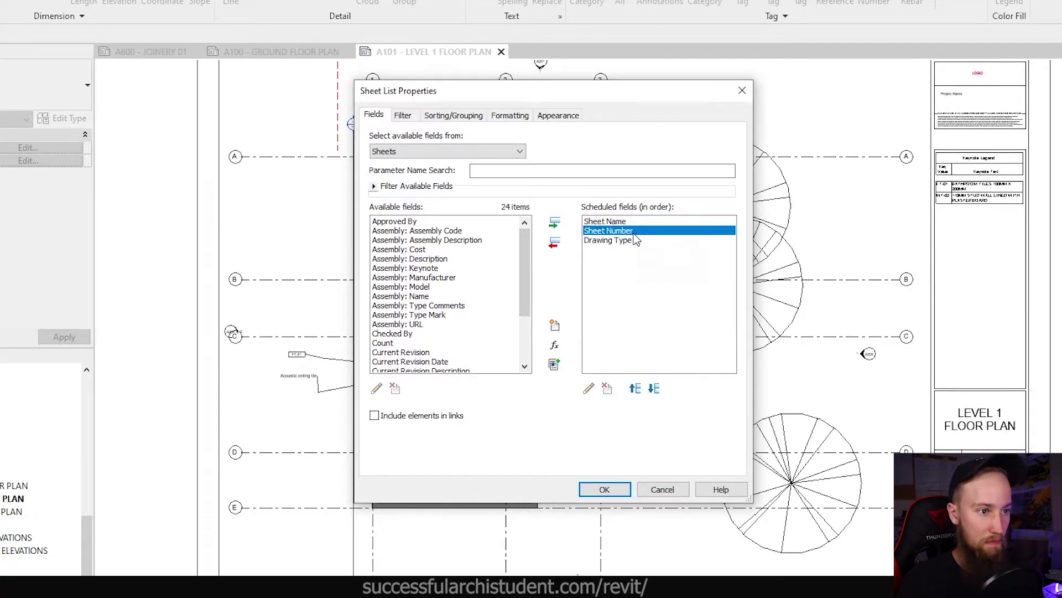
click(635, 388)
click(604, 489)
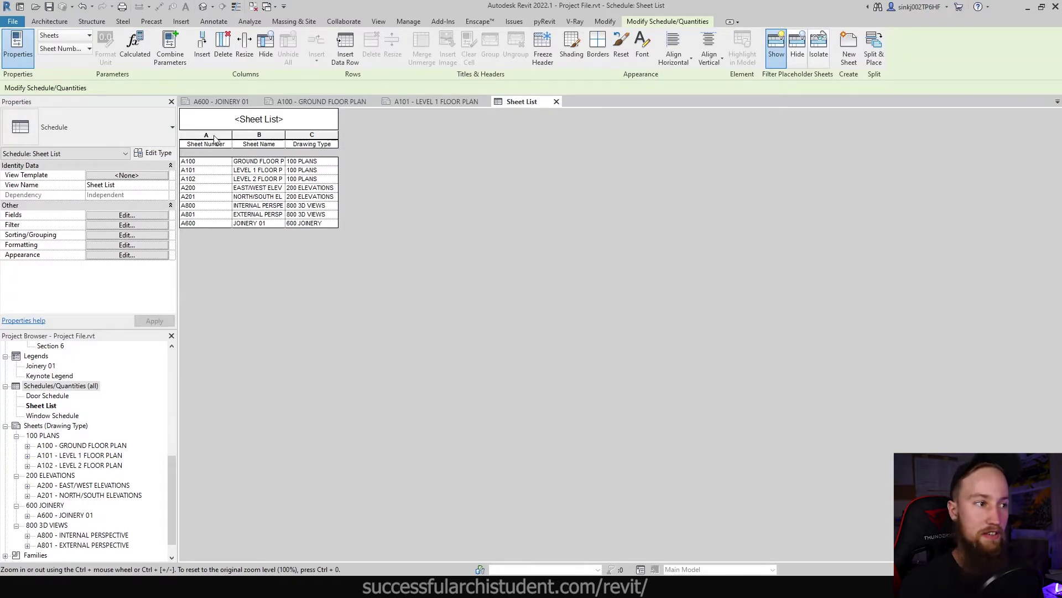
Create a new sheet using the Sheet Template_A1 Successful Archi Student Advanced titleblock.
right_click(64, 429)
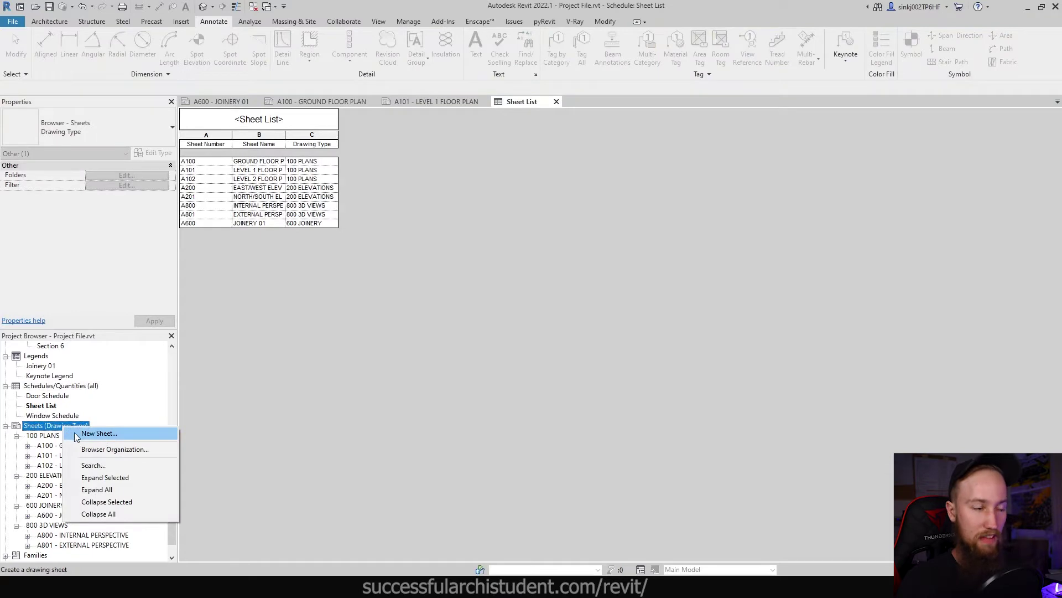
click(96, 433)
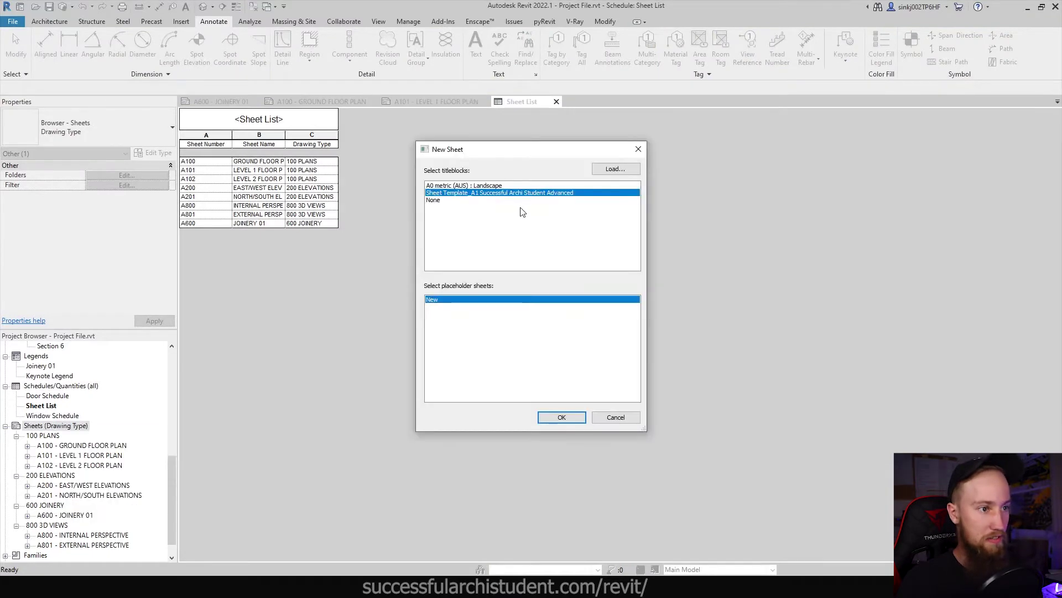
click(561, 418)
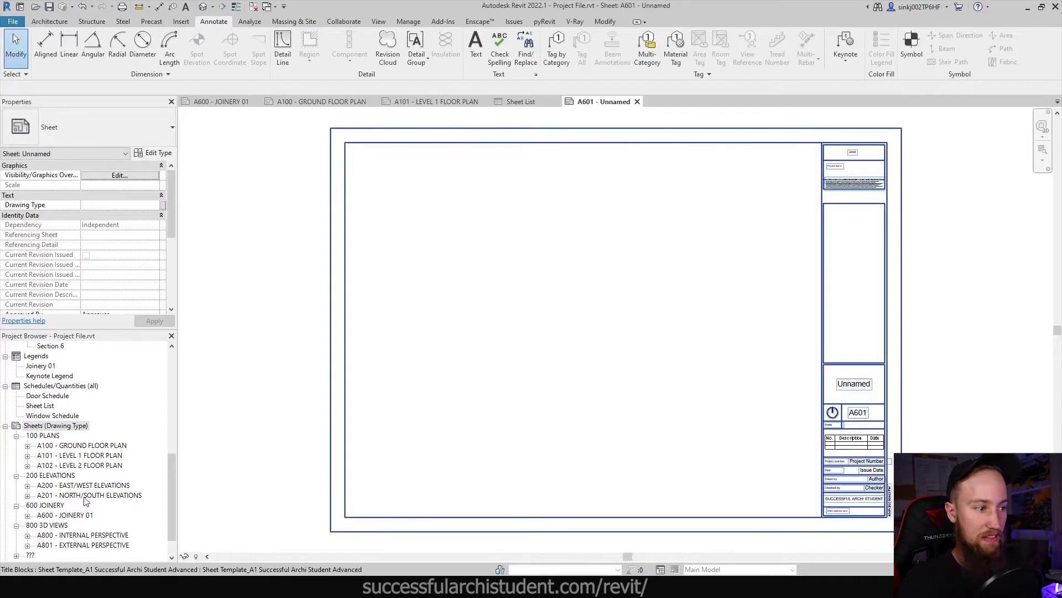
Place the Sheet List schedule as one unsplit table in the lower-left area of the new sheet.
scroll(86, 501, down, 1)
scroll(54, 377, up, 1)
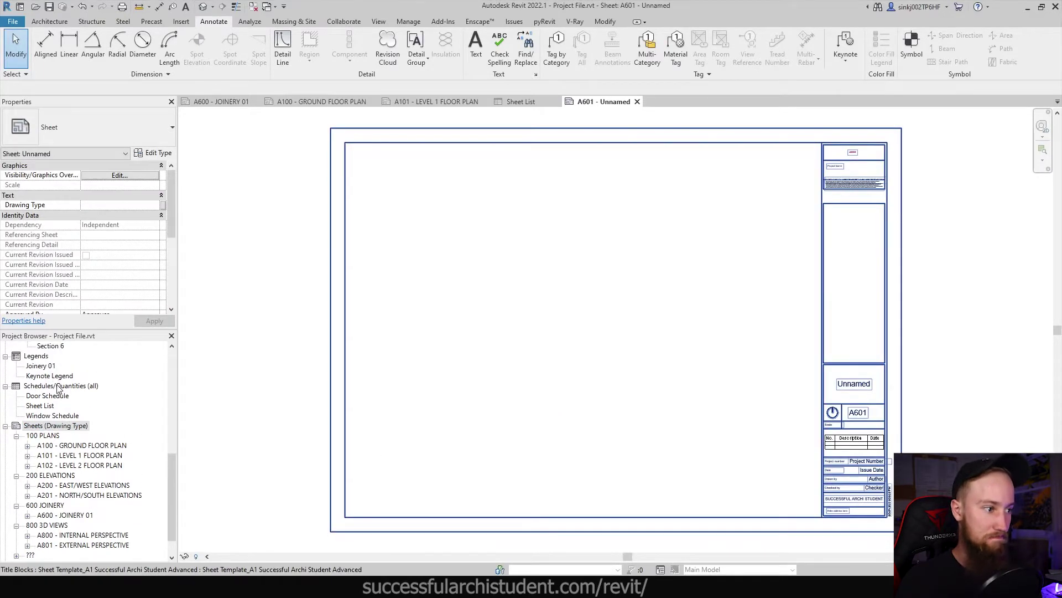
click(55, 394)
click(50, 416)
click(36, 408)
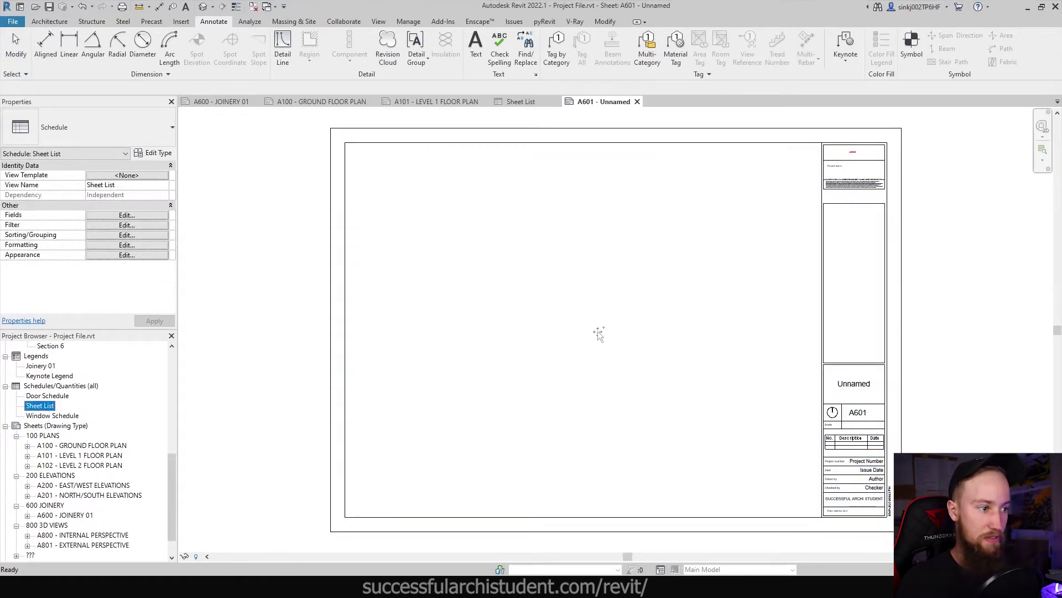
drag(600, 334, 595, 324)
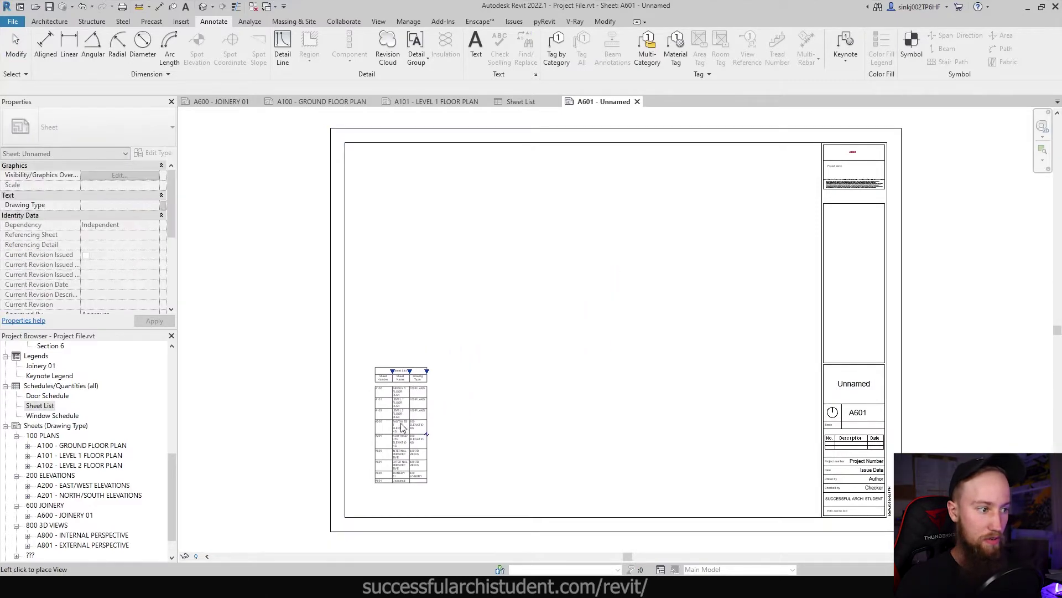
click(401, 424)
click(427, 434)
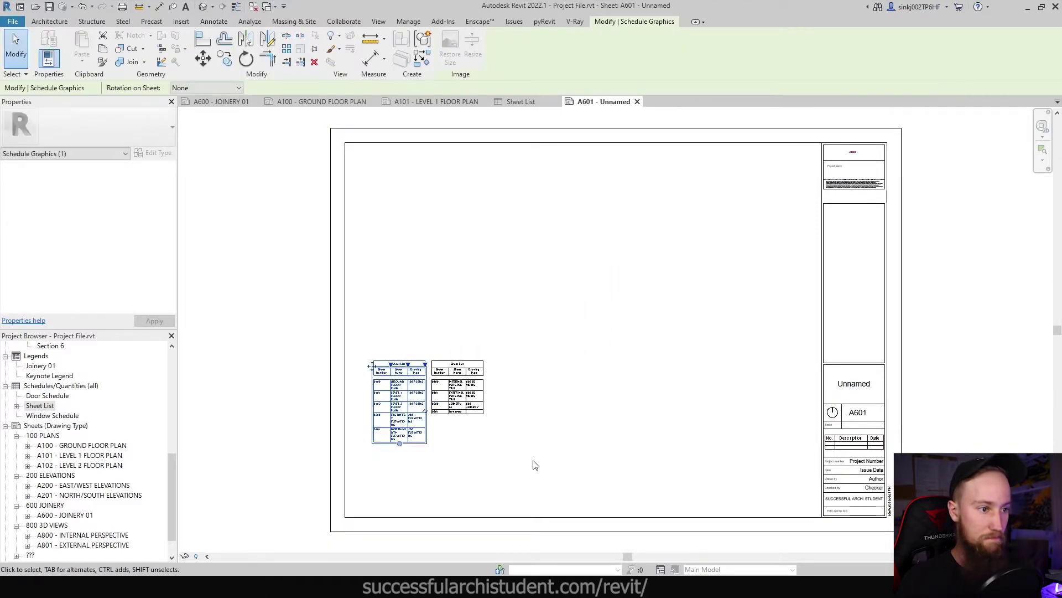
key(ctrl+z)
scroll(528, 448, up, 3)
middle_drag(578, 374, 581, 344)
scroll(598, 378, down, 1)
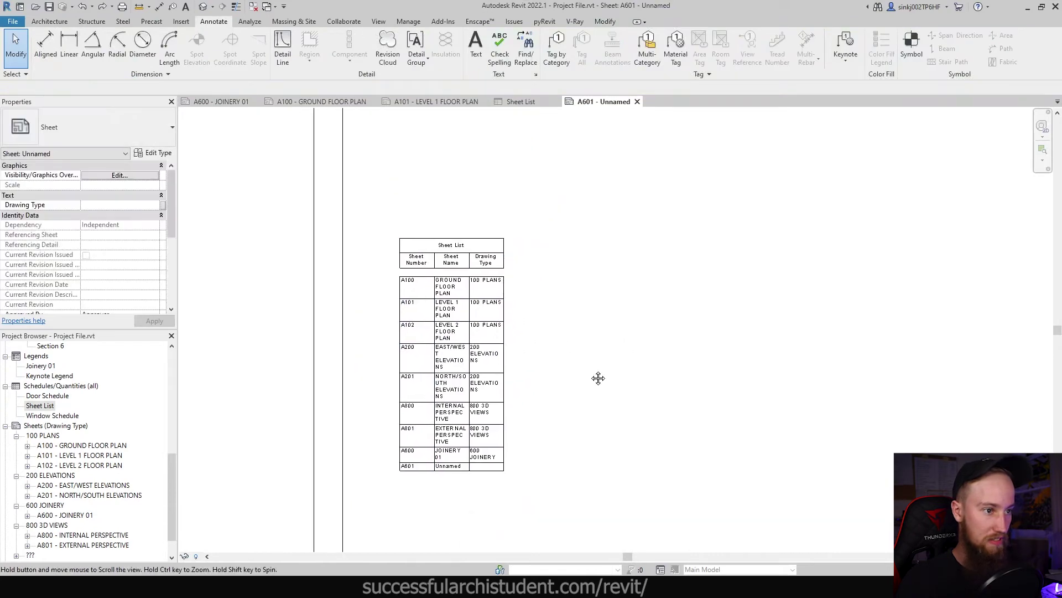
scroll(496, 321, up, 1)
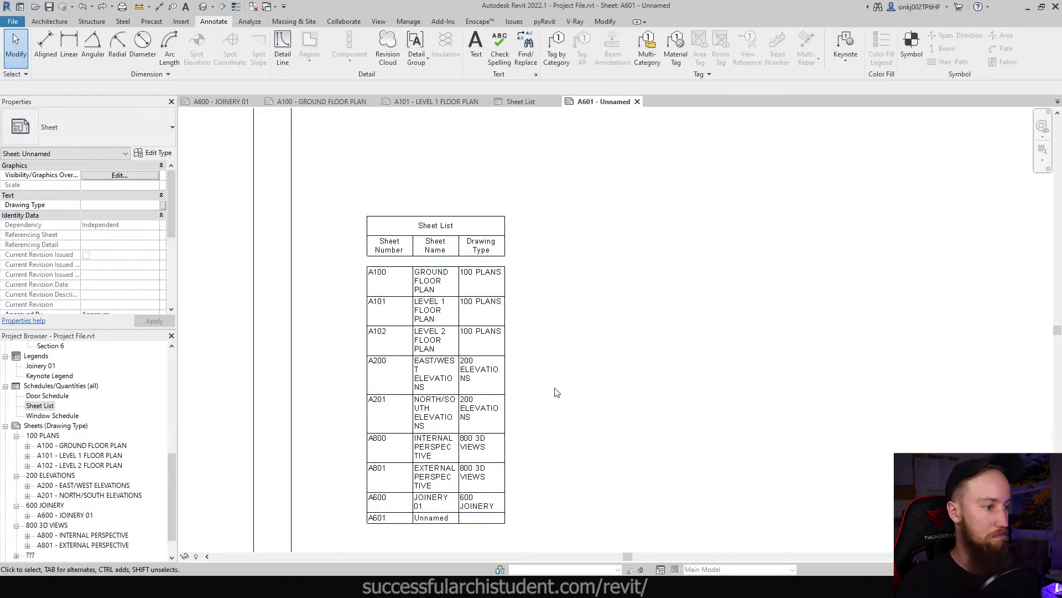
Open the Sheet List schedule and set the drawing type of sheet A601 to 000 TITLE.
double_click(40, 407)
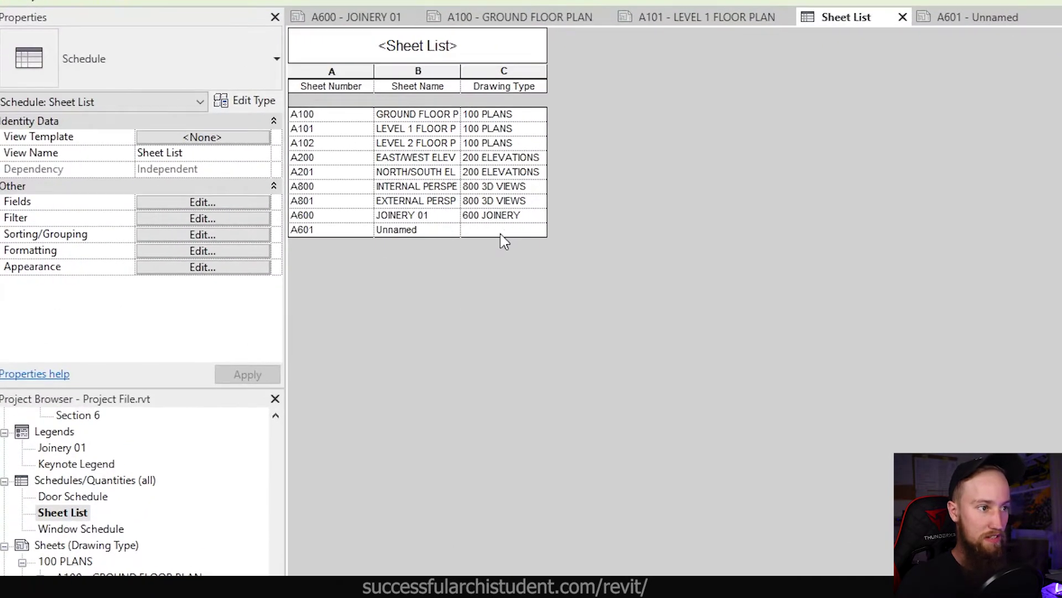
click(501, 234)
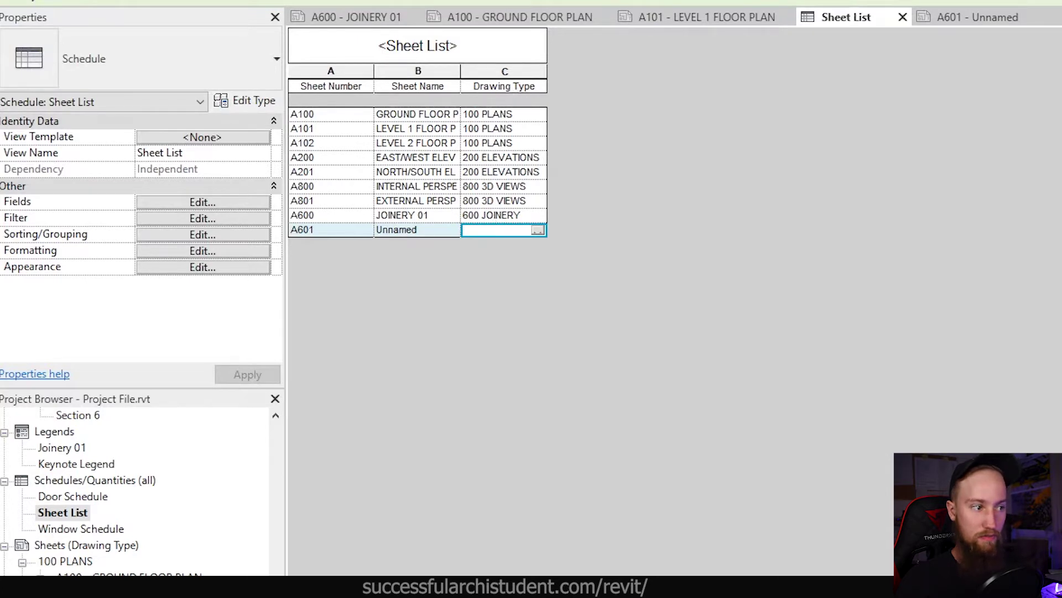
scroll(164, 541, down, 1)
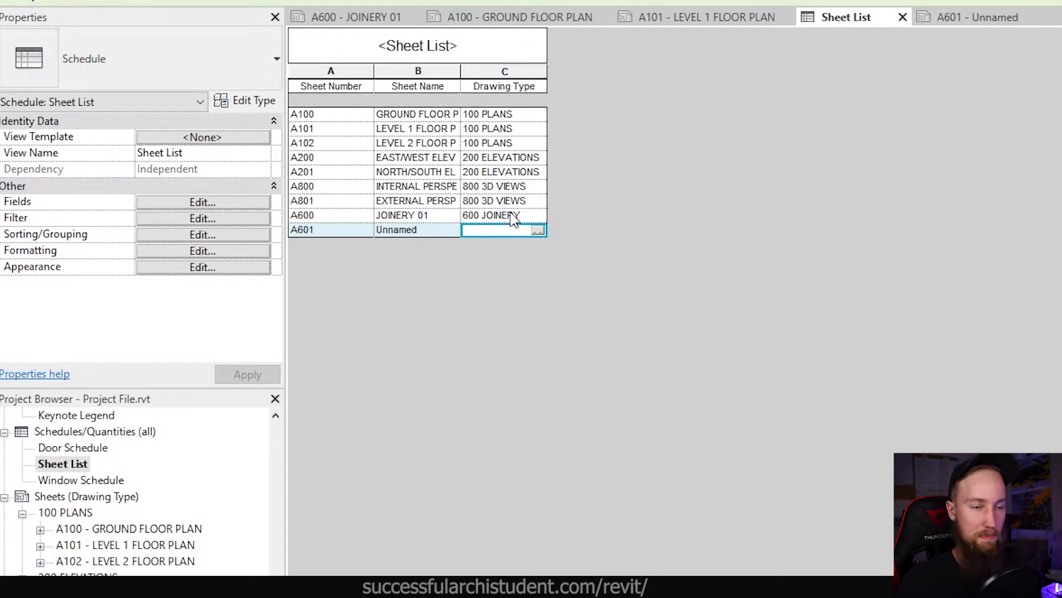
click(499, 115)
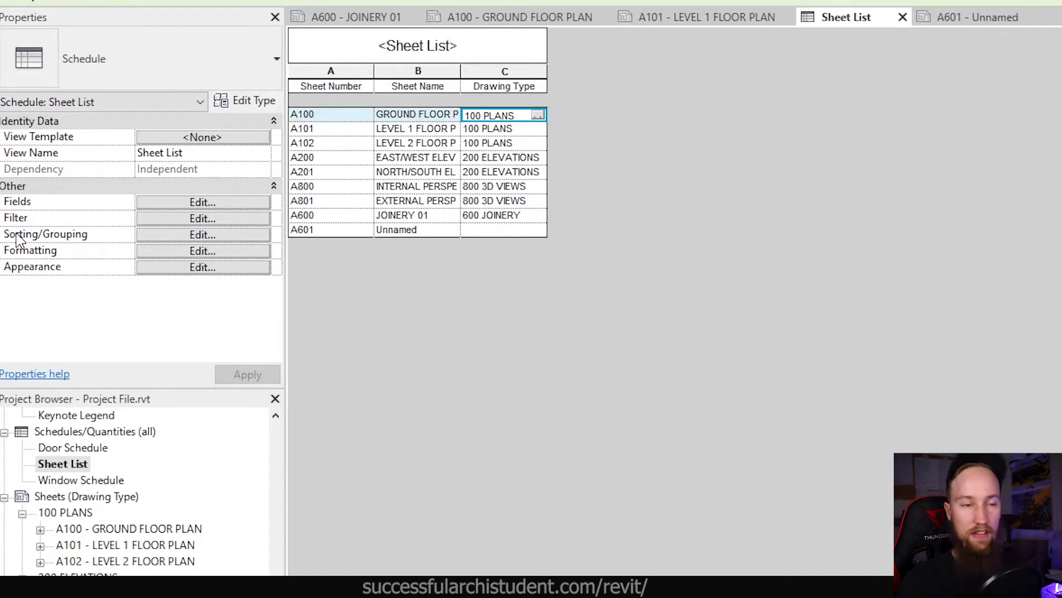
click(493, 229)
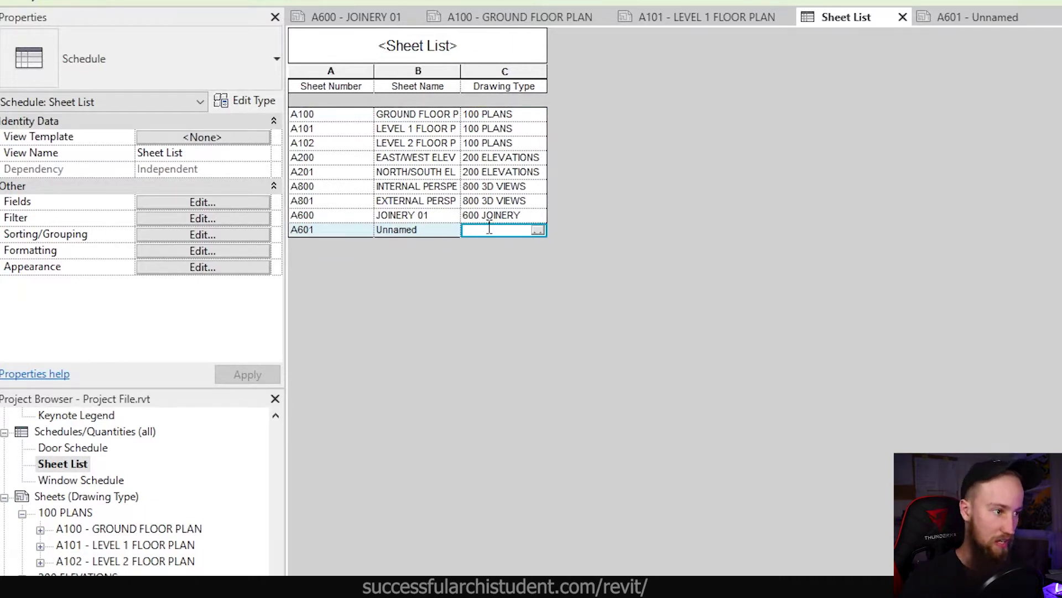
text(000 TITLE)
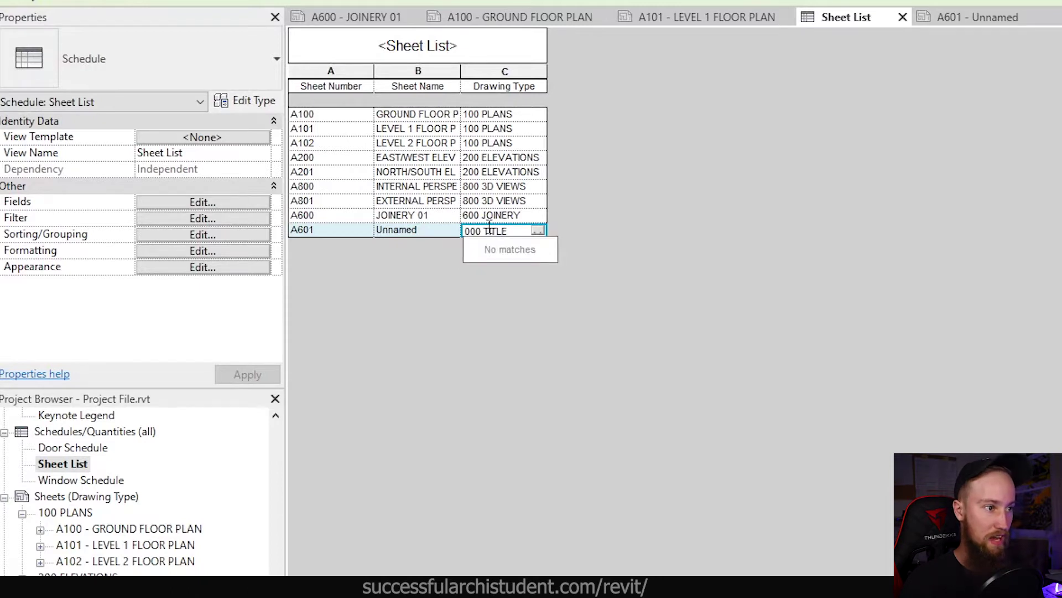
key(Return)
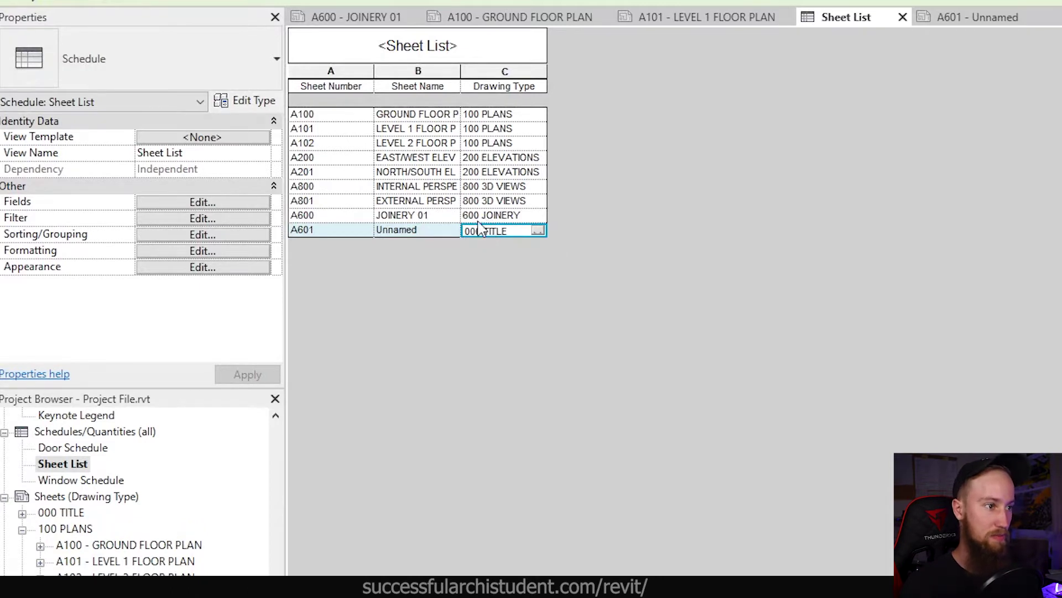
click(66, 514)
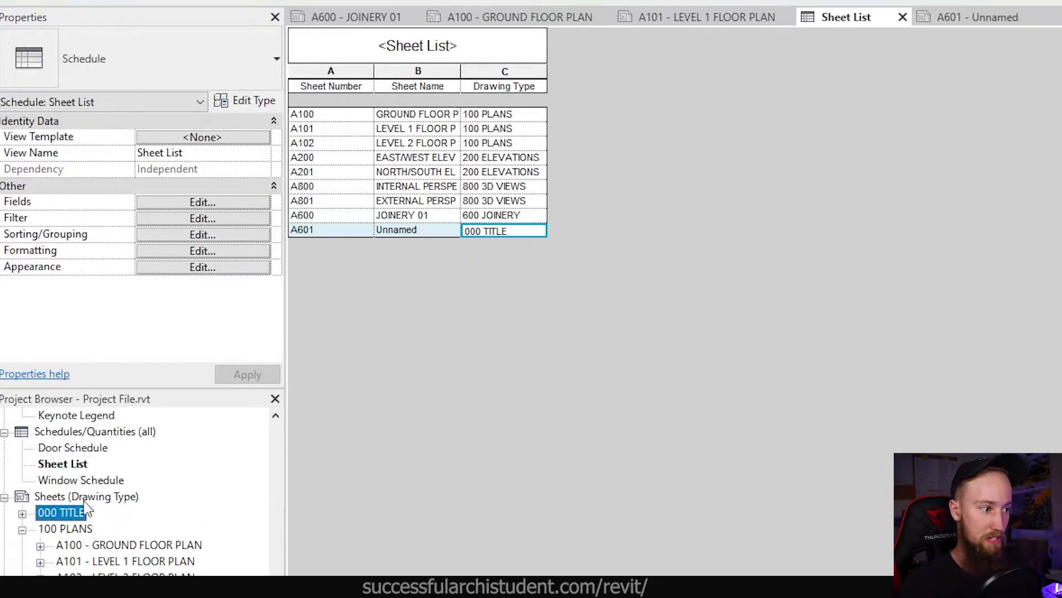
Rename sheet A601 to TITLE PAGE and change its sheet number to A000 in the Sheet List schedule.
click(418, 230)
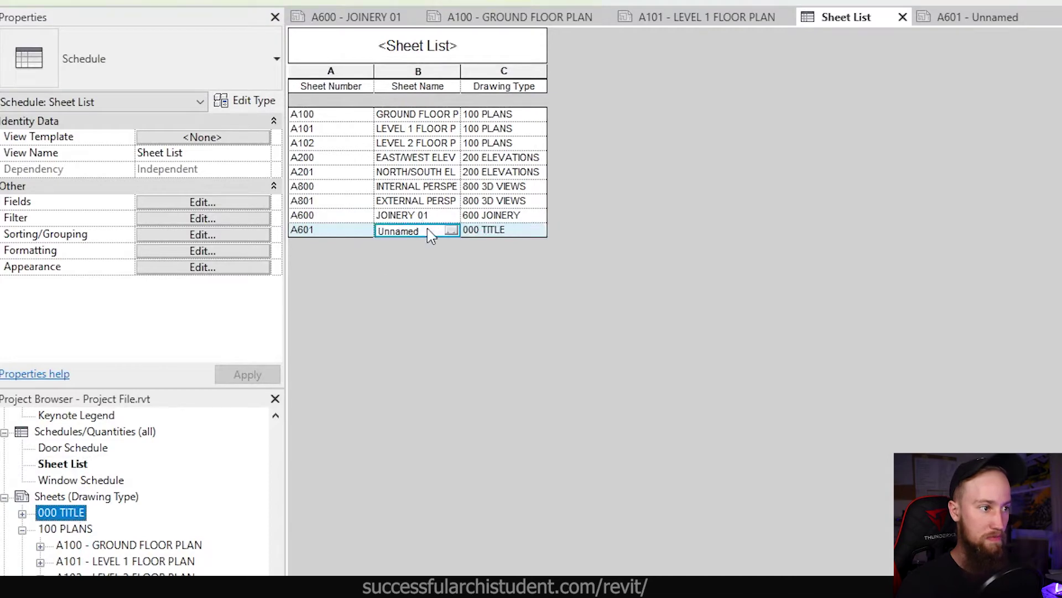
text(TITLE PAGE)
key(Return)
click(332, 230)
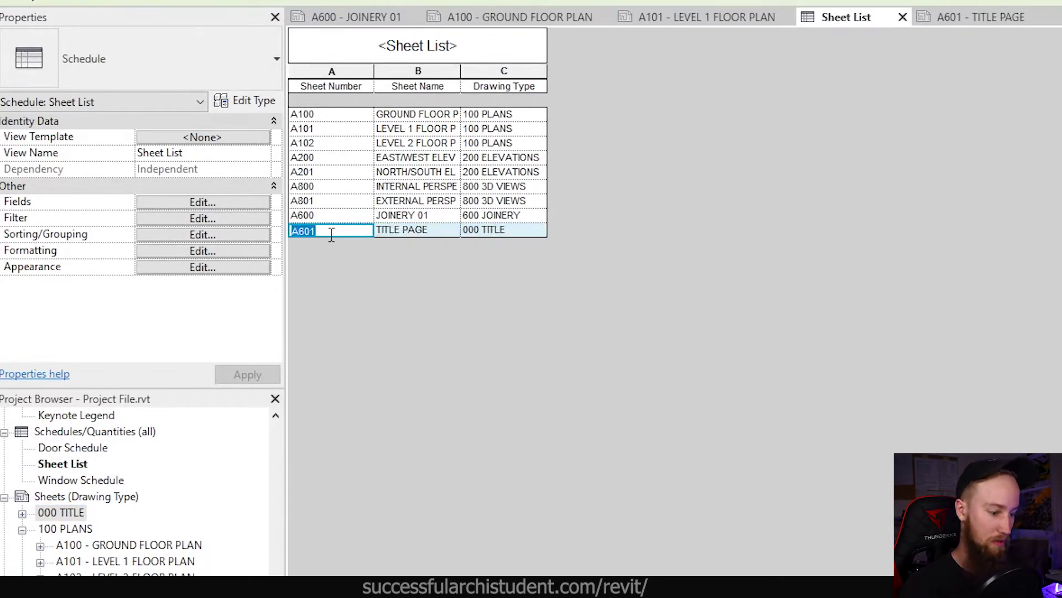
text(A)
Open the A000 - TITLE PAGE sheet from the 000 TITLE group and view its placed Sheet List table.
click(22, 513)
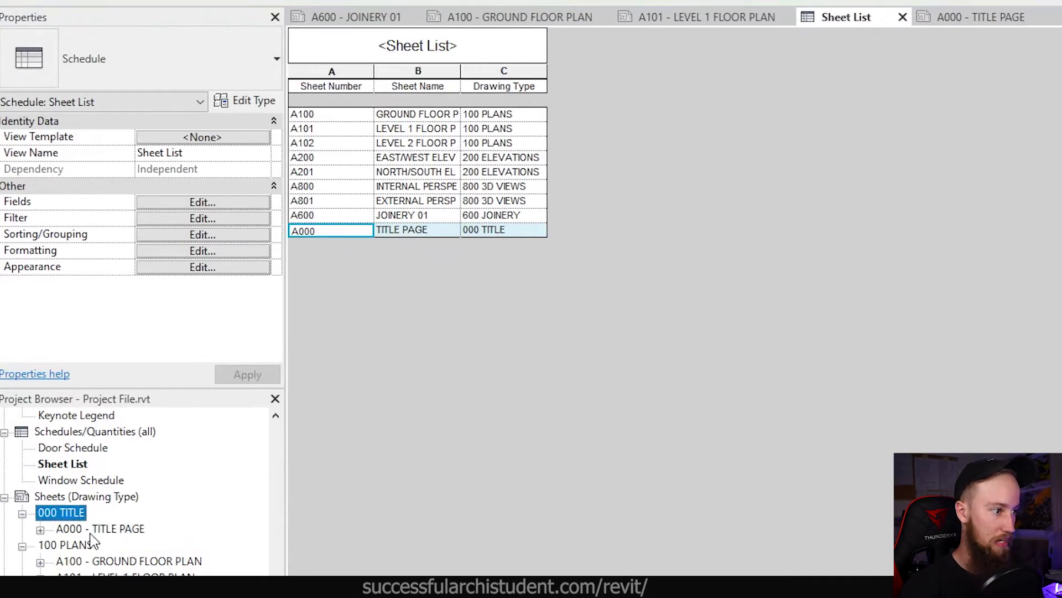
double_click(102, 529)
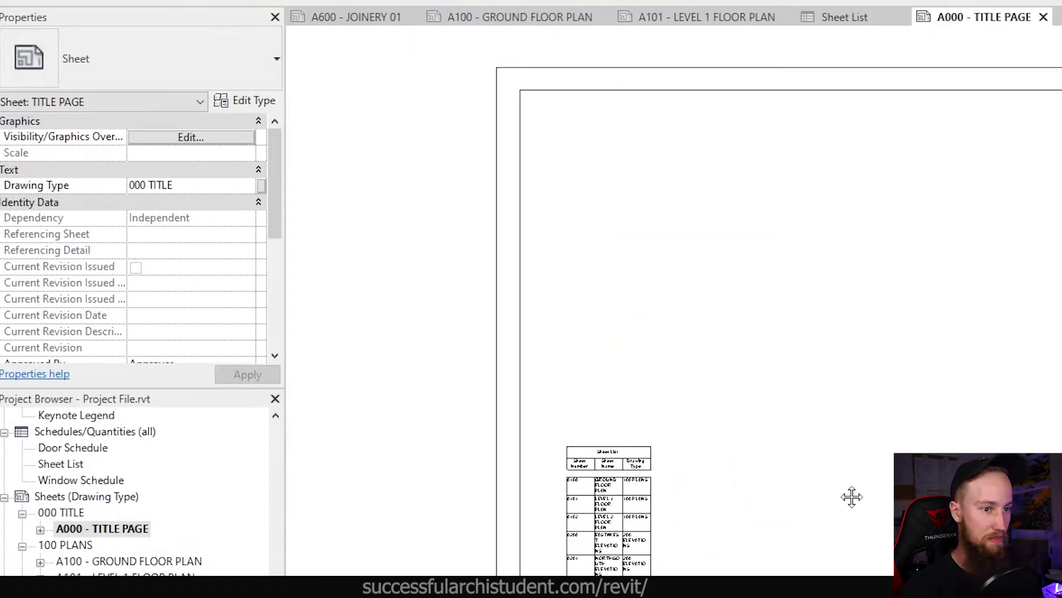
click(652, 558)
click(666, 498)
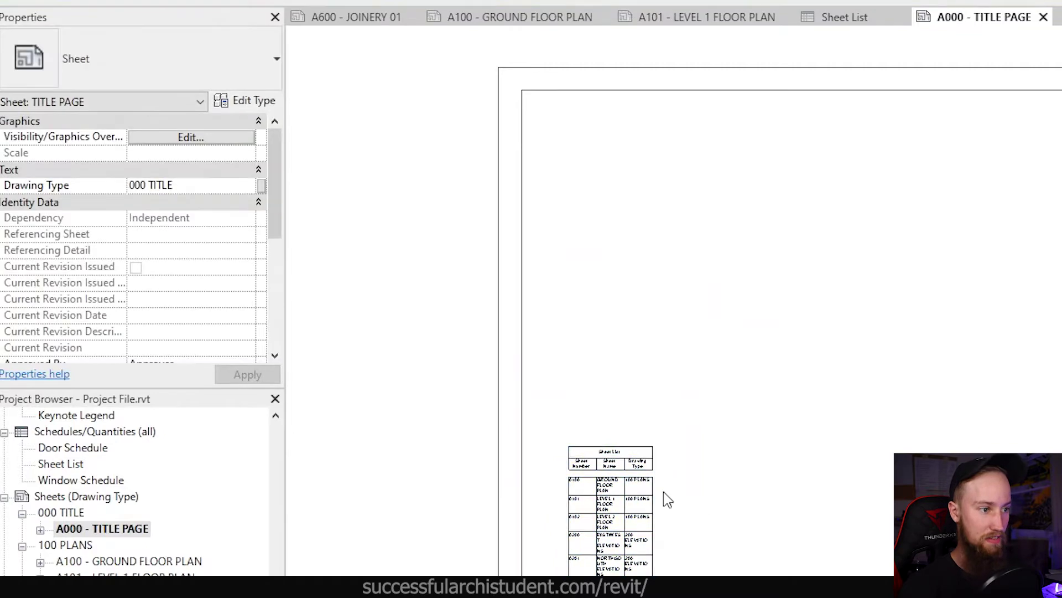
scroll(666, 498, up, 2)
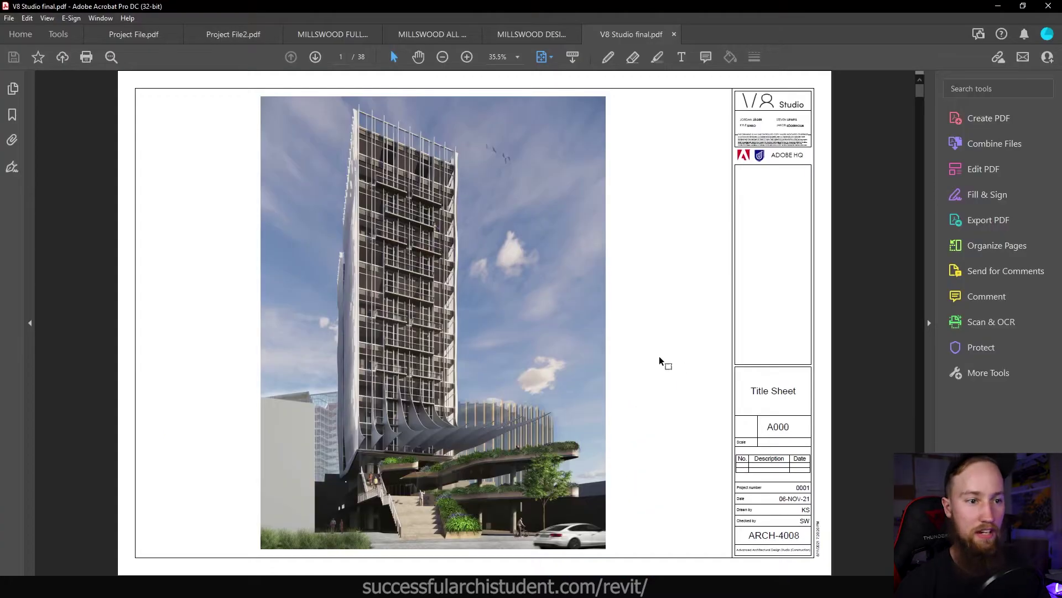
Examine the split sheet list tables on page 2 of V8 Studio final.pdf in Adobe Acrobat.
scroll(661, 360, down, 2)
scroll(453, 271, up, 2)
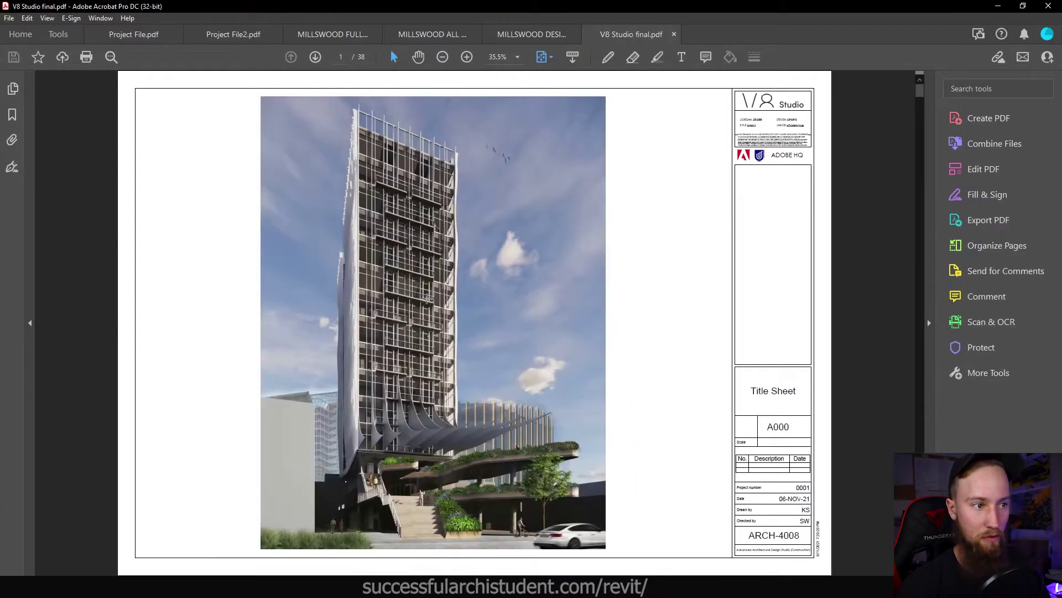
scroll(730, 403, down, 2)
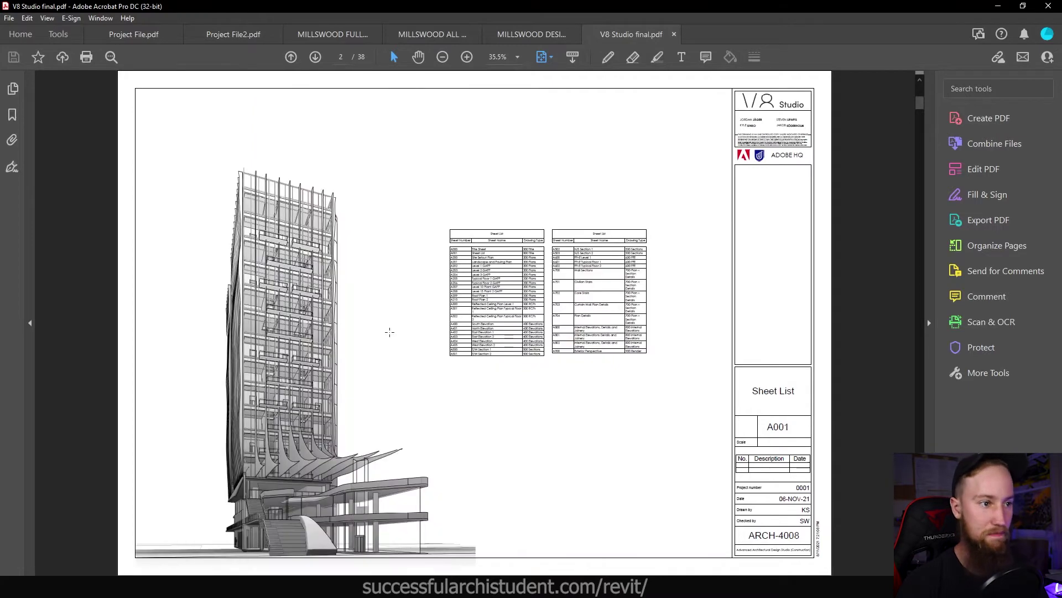
click(541, 57)
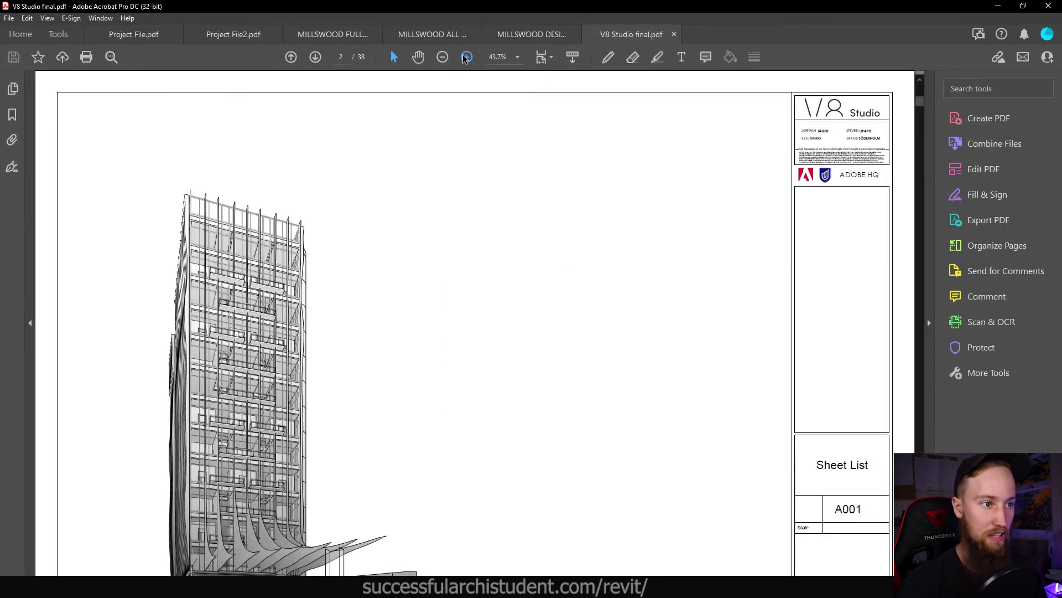
click(466, 56)
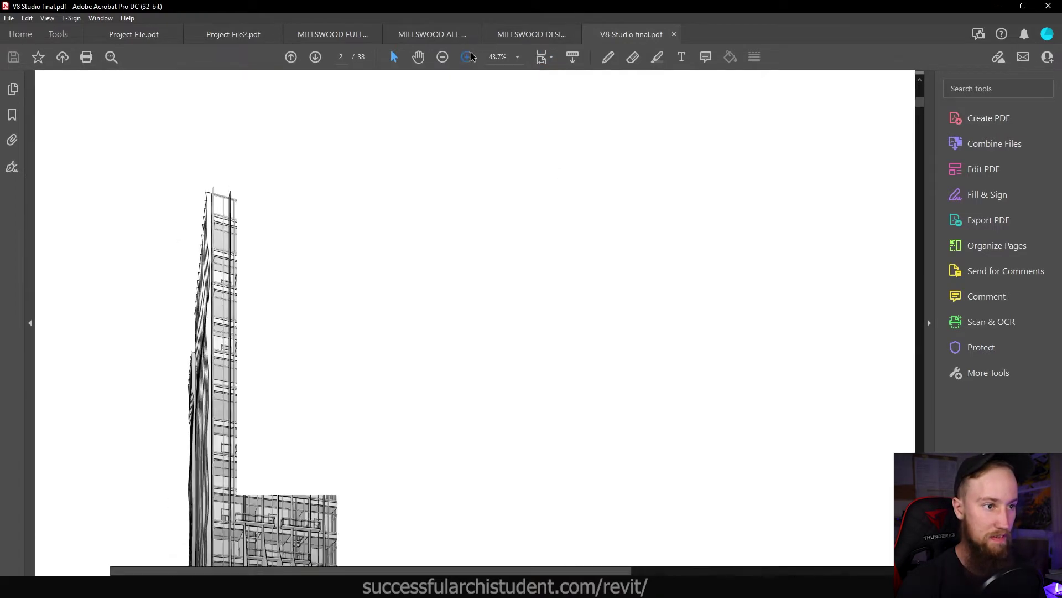
click(466, 57)
scroll(637, 488, down, 2)
drag(564, 564, 662, 564)
scroll(518, 338, down, 3)
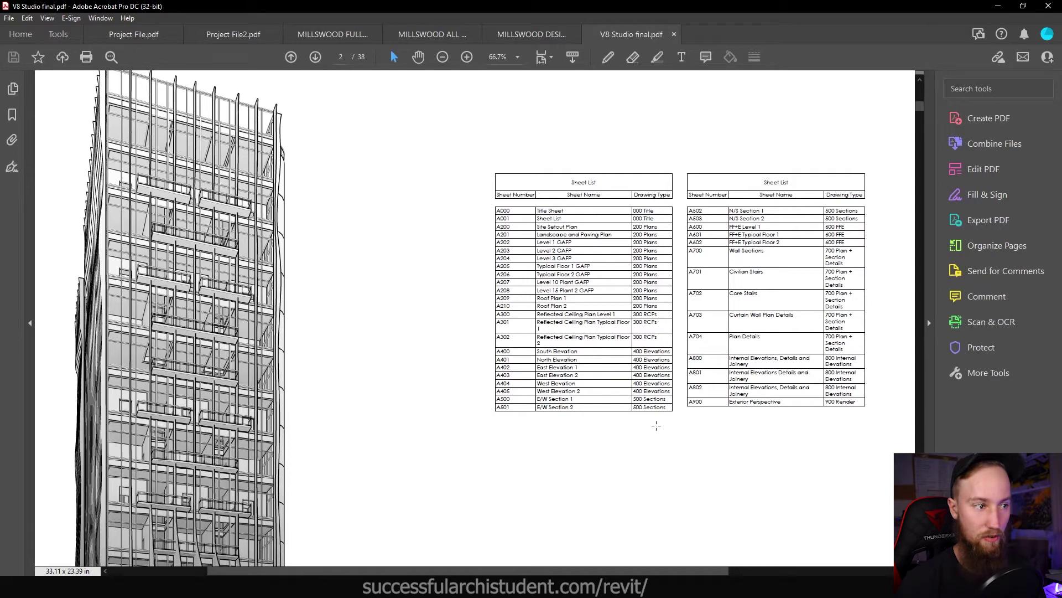
click(442, 56)
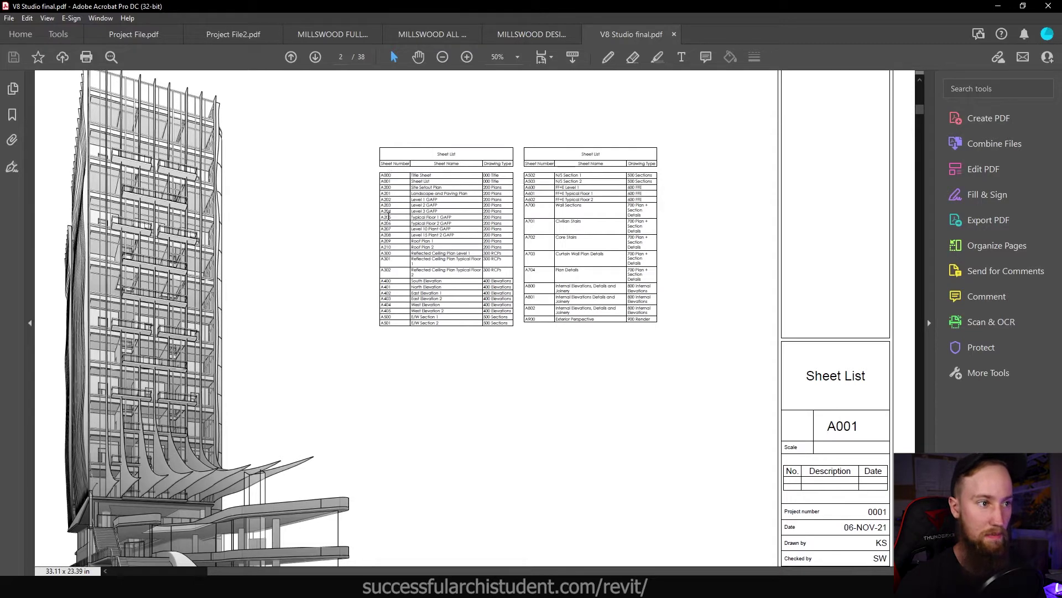
click(467, 57)
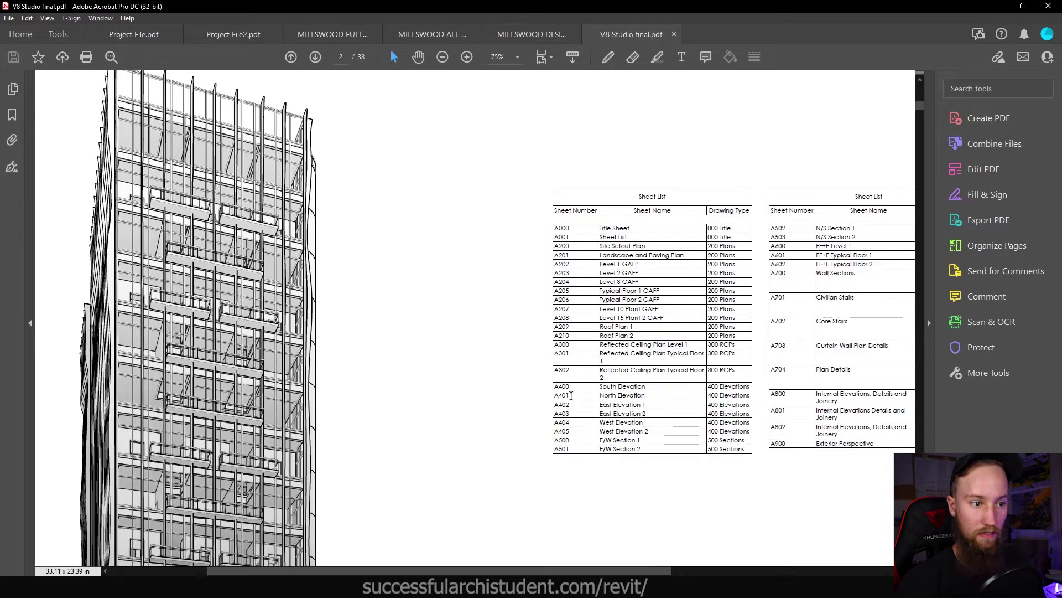
scroll(675, 456, down, 2)
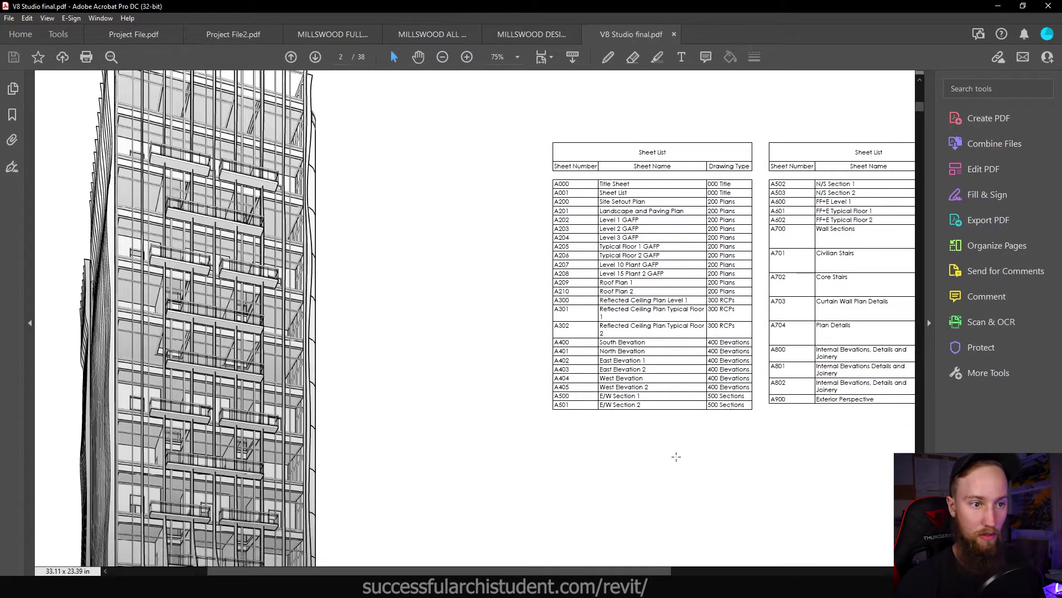
ctrl+scroll(254, 455, down, 3)
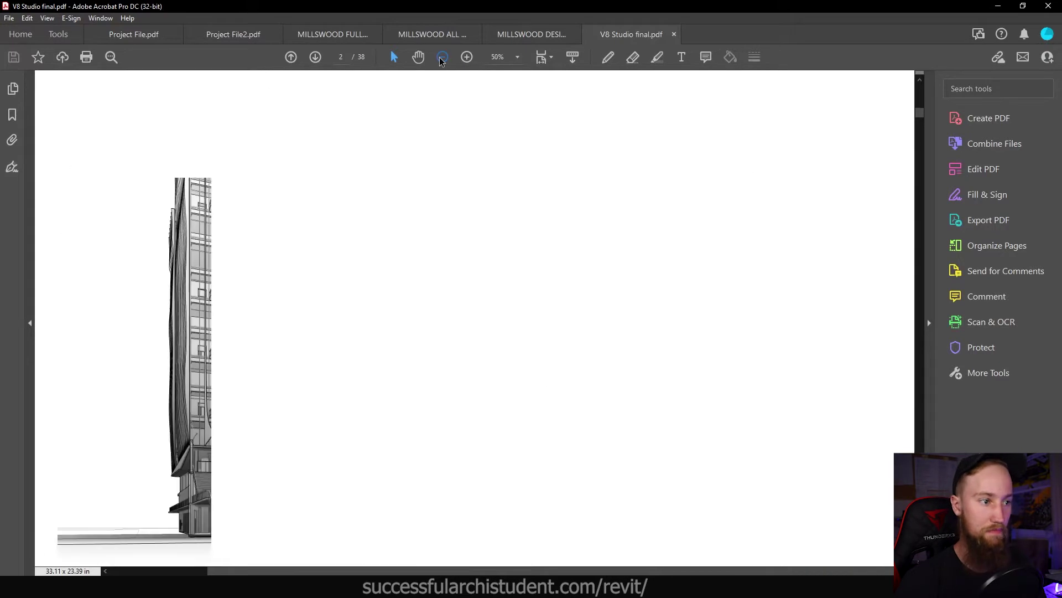
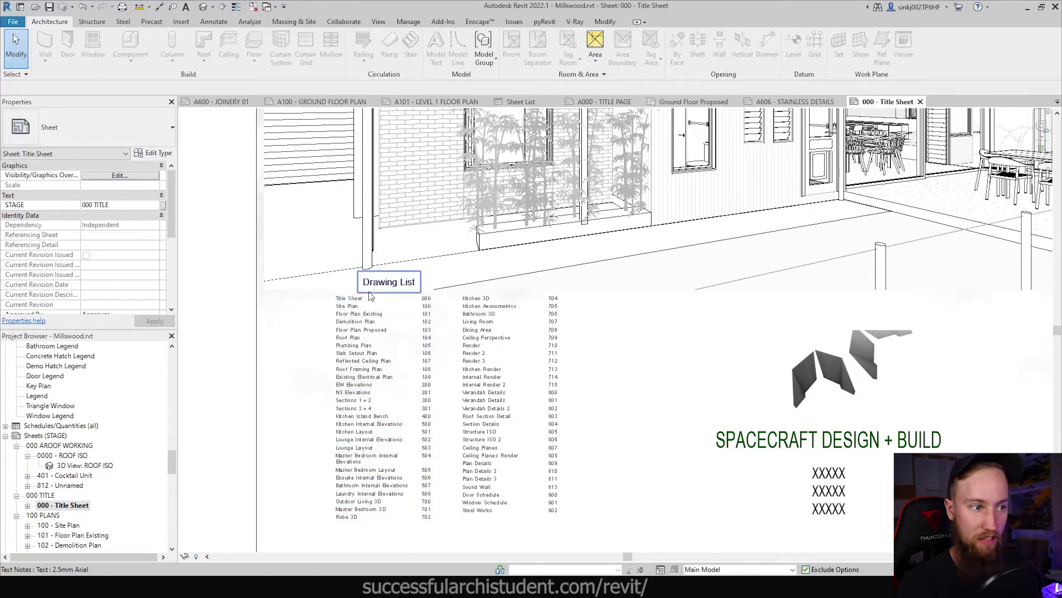
Examine the Drawing List tables and the perspective view on the Millswood project's 000 - Title Sheet in Revit.
click(387, 285)
scroll(370, 381, up, 1)
key(Escape)
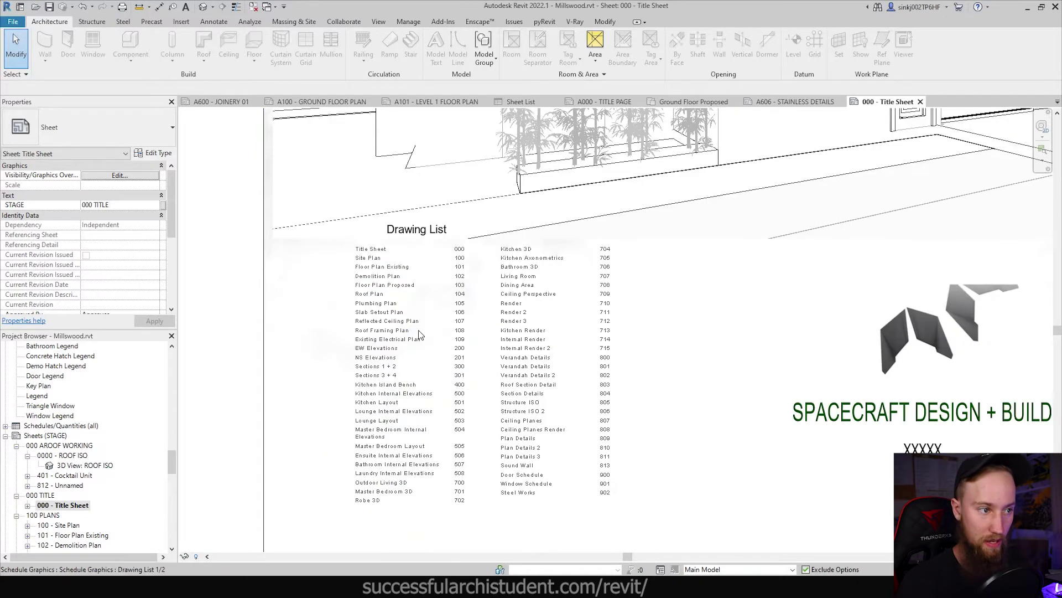
scroll(415, 349, up, 2)
scroll(910, 405, down, 1)
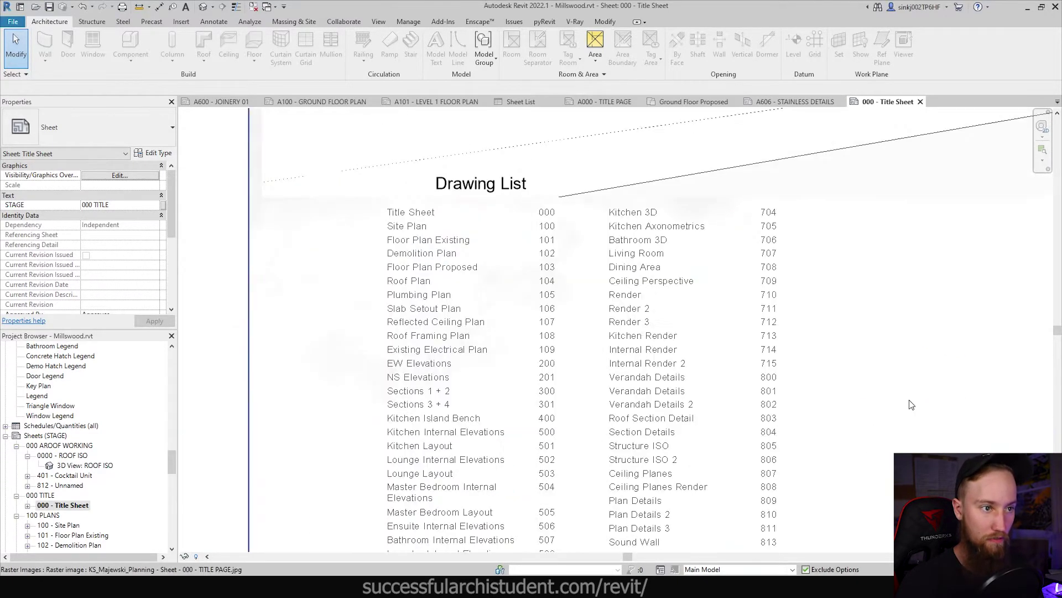
middle_drag(911, 405, 907, 363)
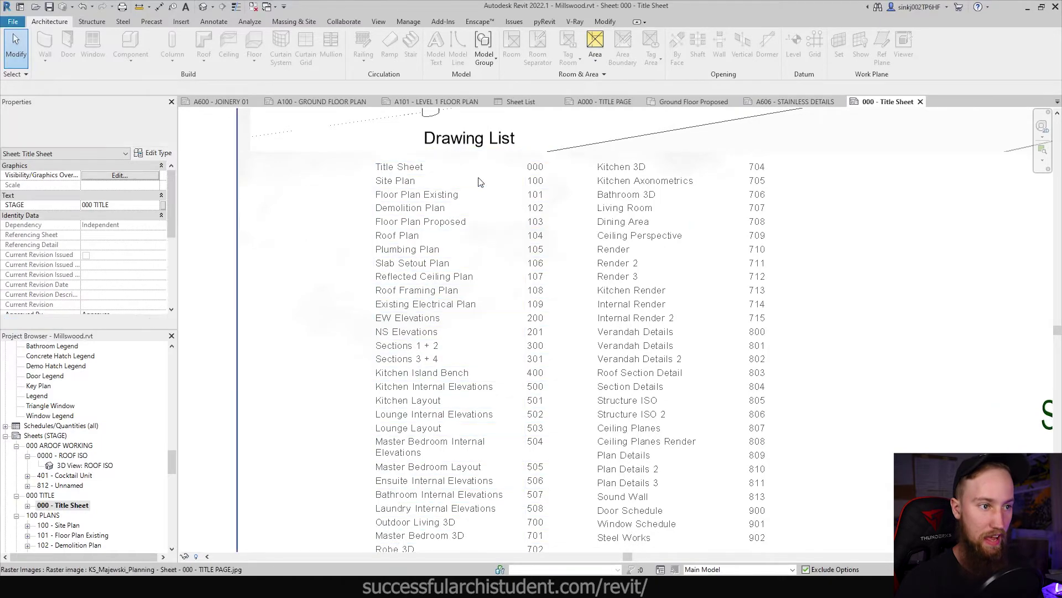
scroll(778, 392, down, 1)
scroll(777, 392, down, 3)
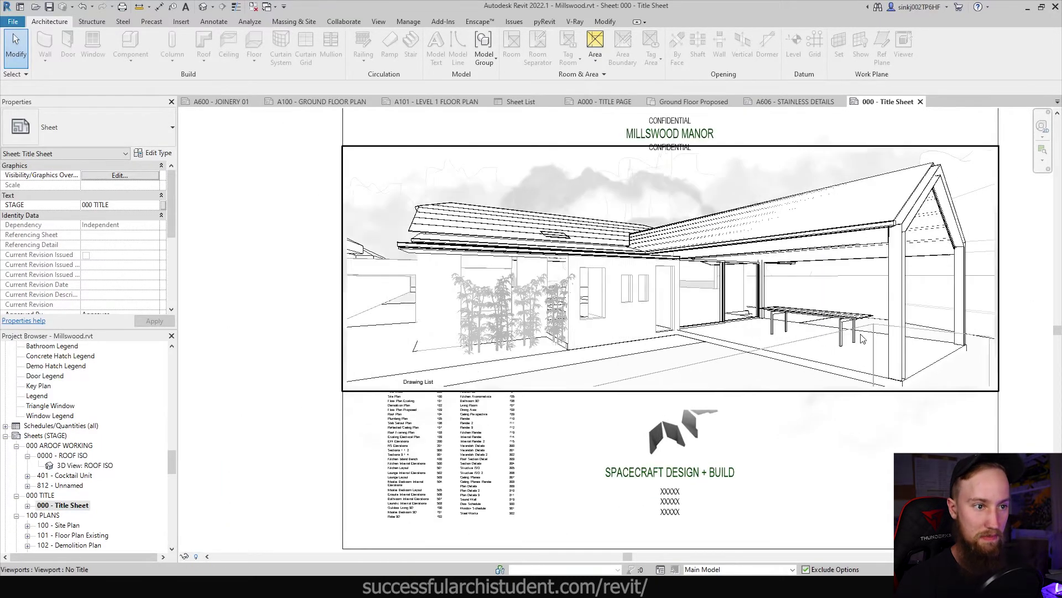
scroll(862, 341, up, 1)
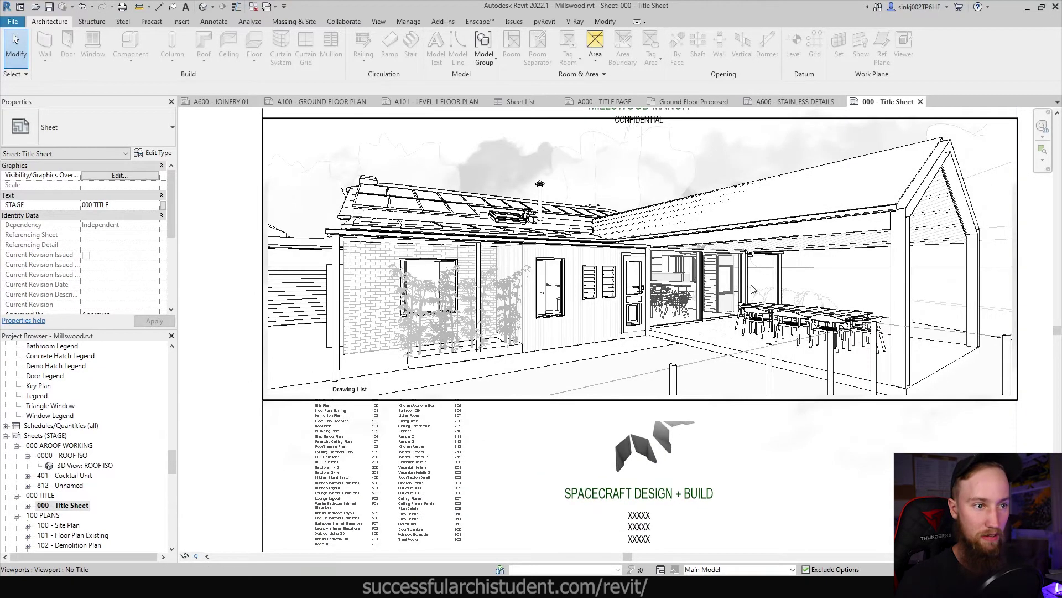
scroll(752, 289, down, 1)
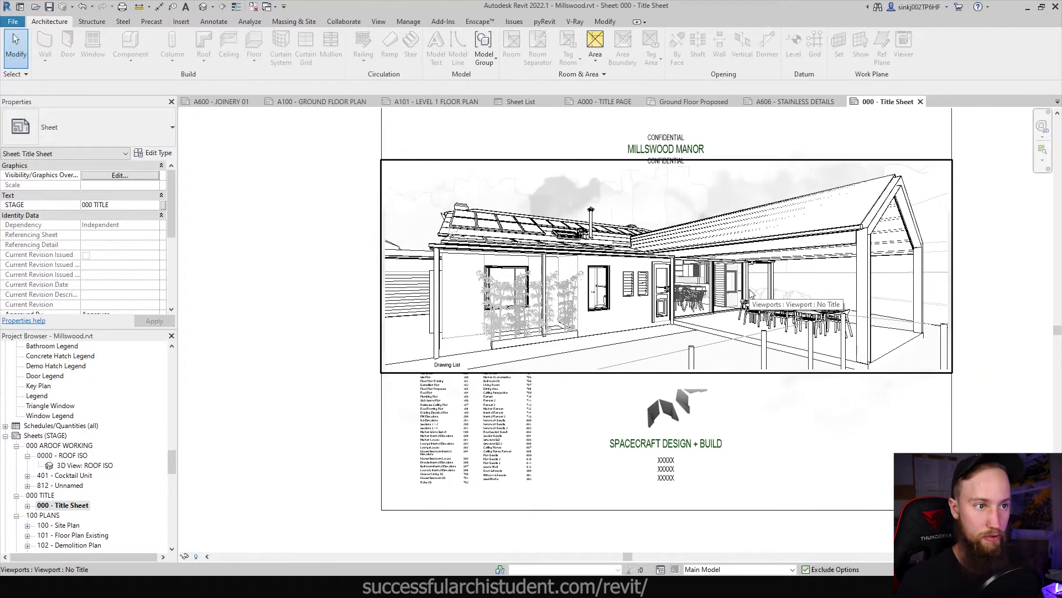
Return to the A000 - TITLE PAGE sheet and open its placed Sheet List schedule for editing.
click(628, 100)
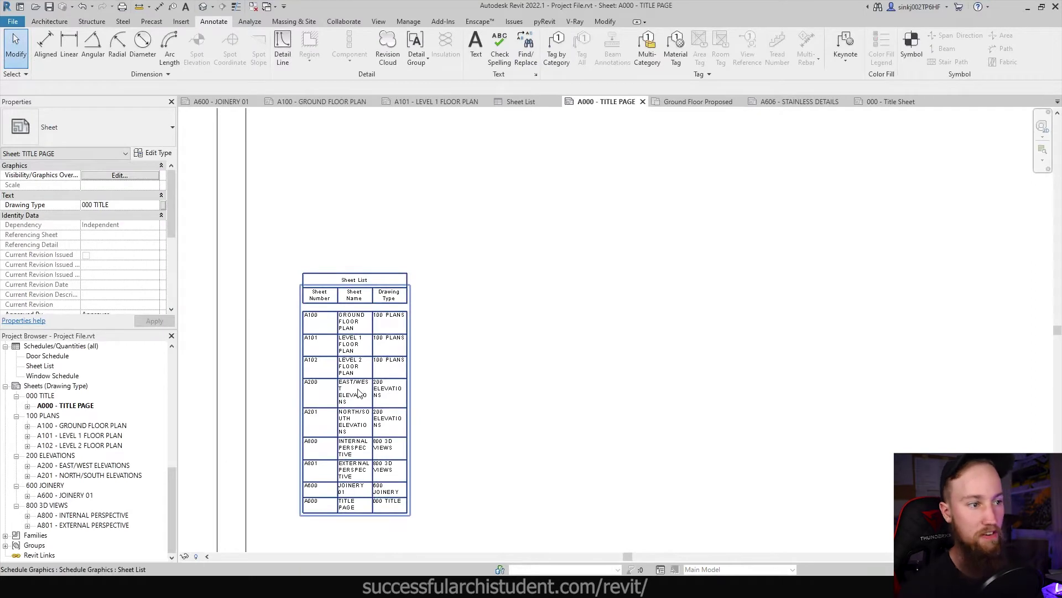
click(357, 393)
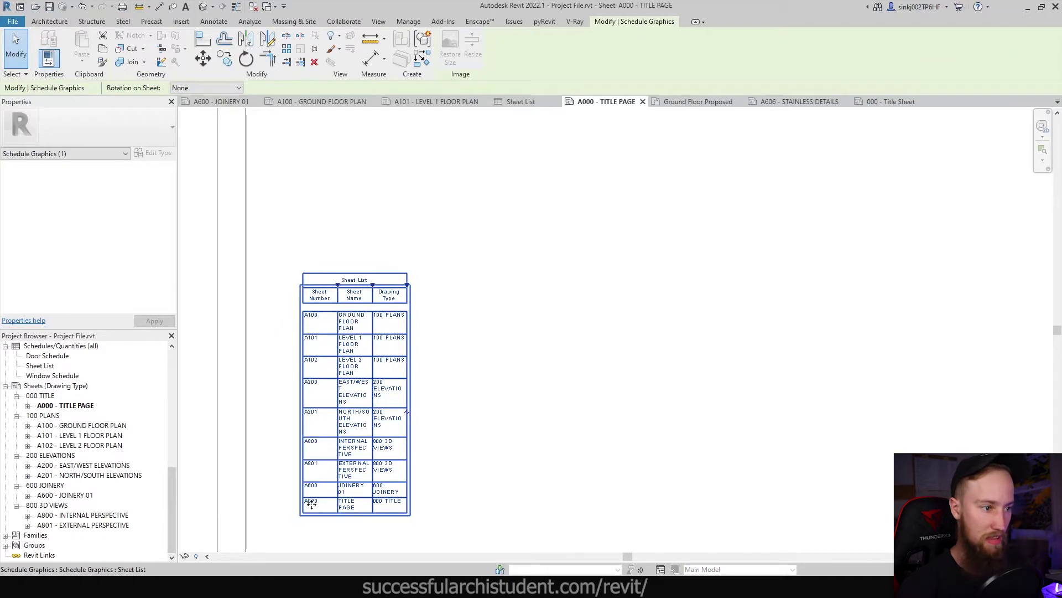
scroll(311, 503, up, 1)
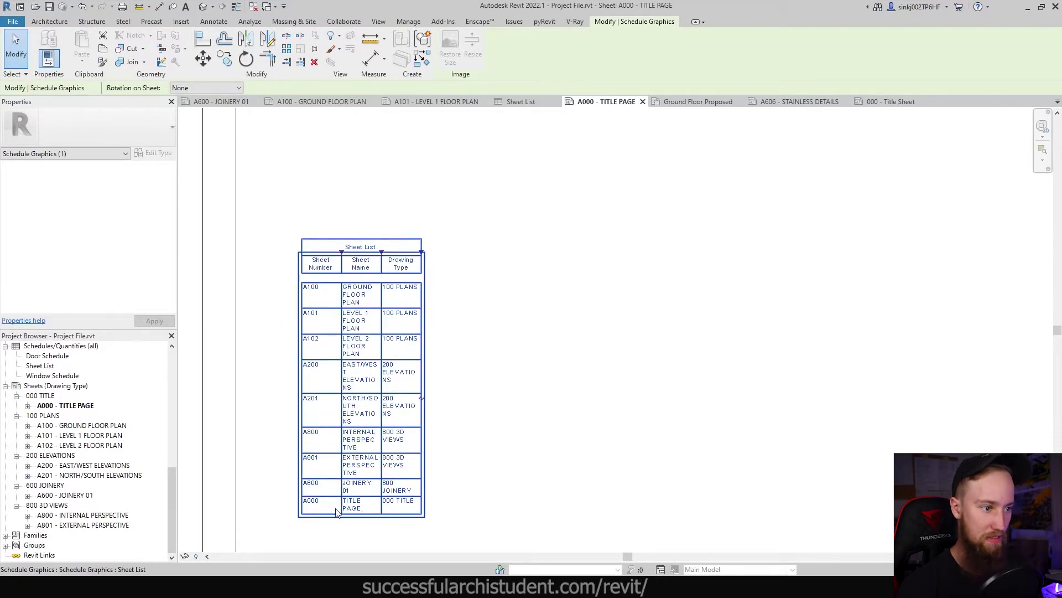
double_click(311, 294)
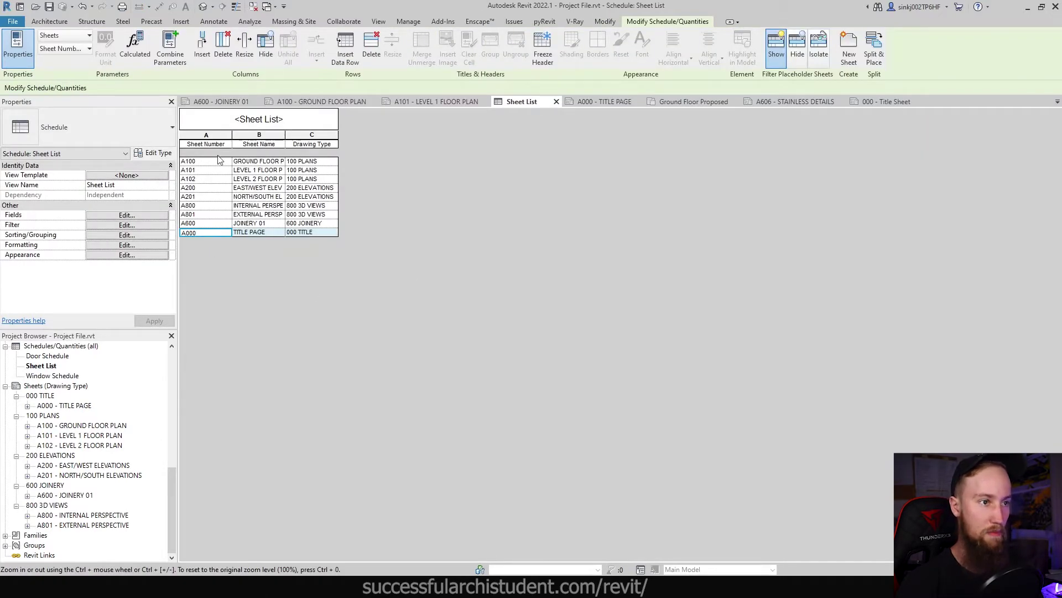
Sort the Sheet List schedule by Sheet Number in ascending order.
click(111, 235)
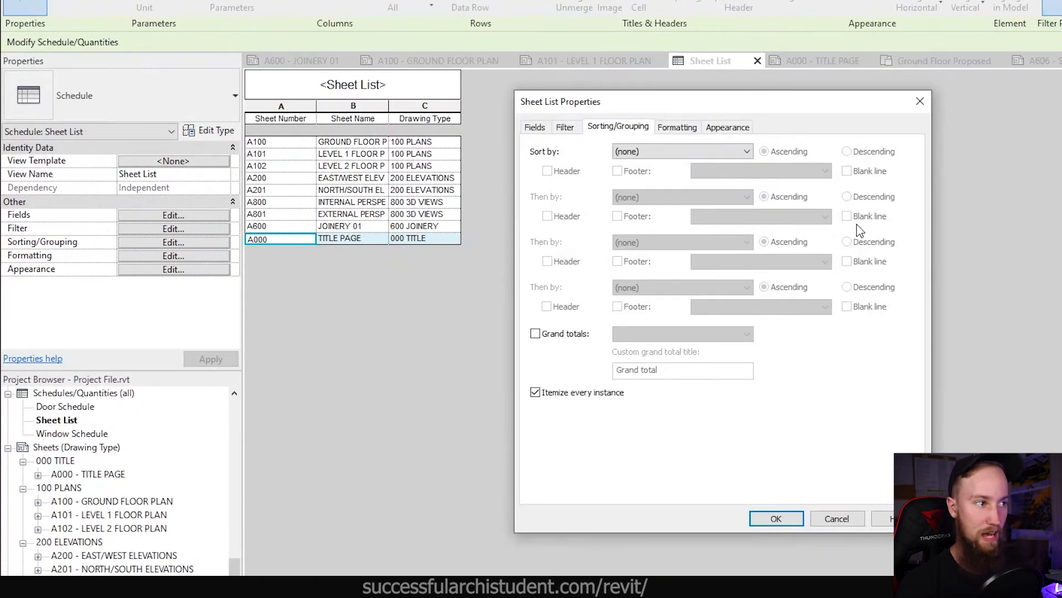
click(635, 155)
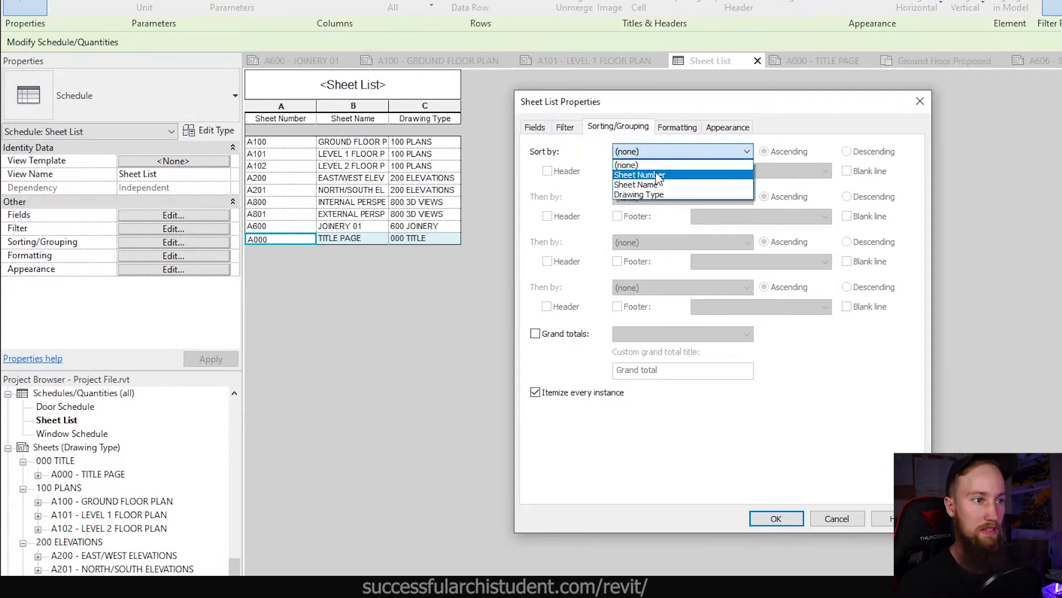
click(657, 172)
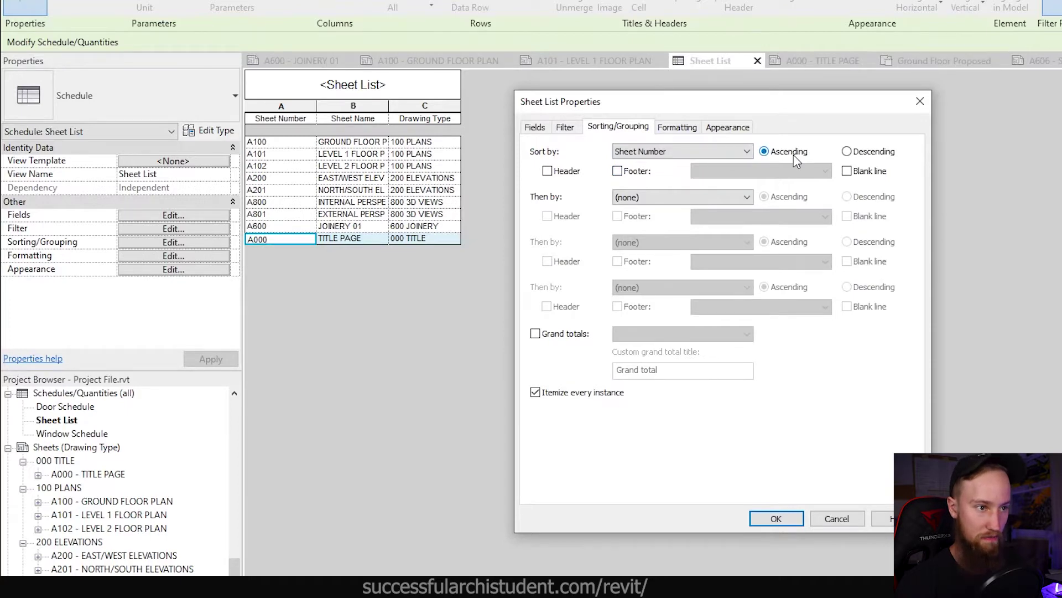
click(776, 518)
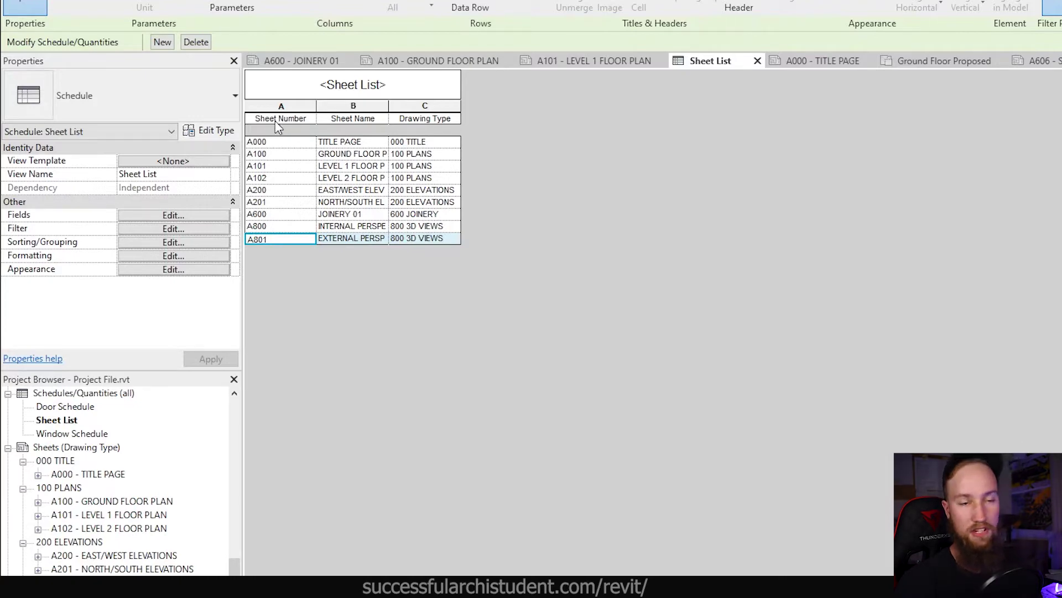
Remove the Drawing Type field from the scheduled fields of the Sheet List.
click(174, 218)
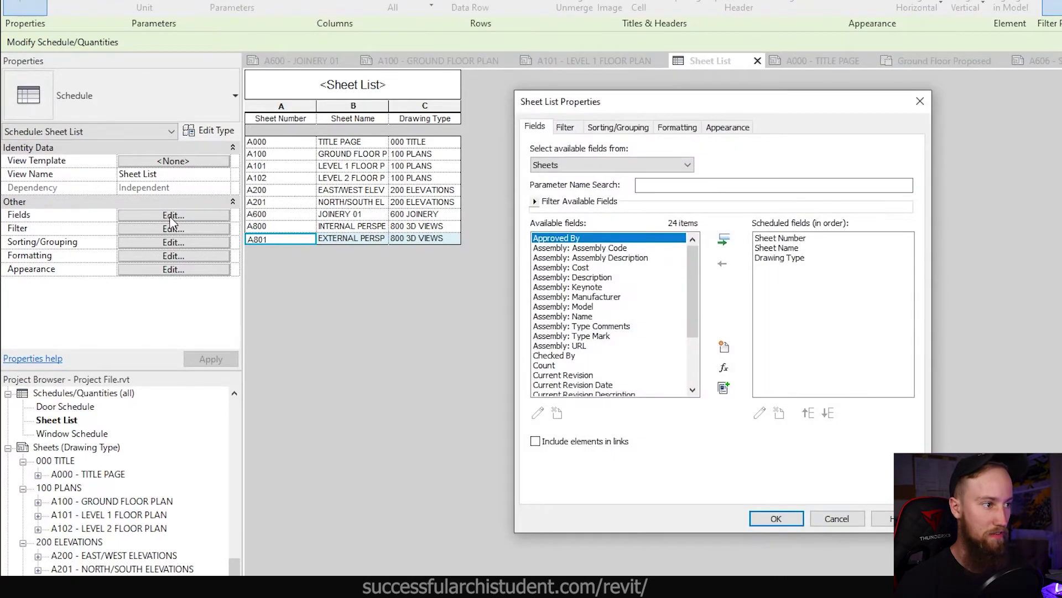
click(797, 257)
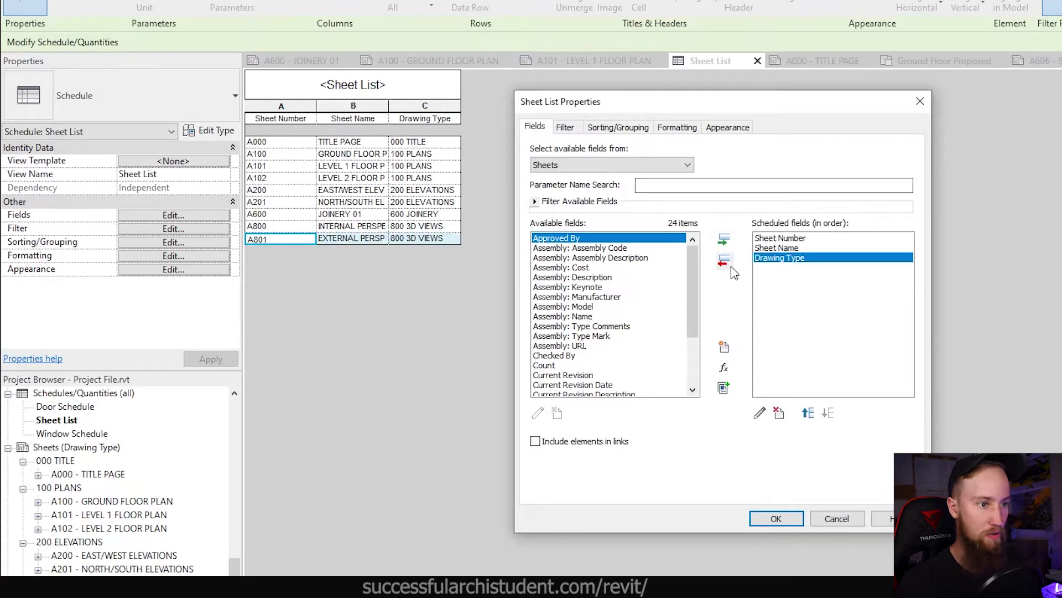
click(724, 262)
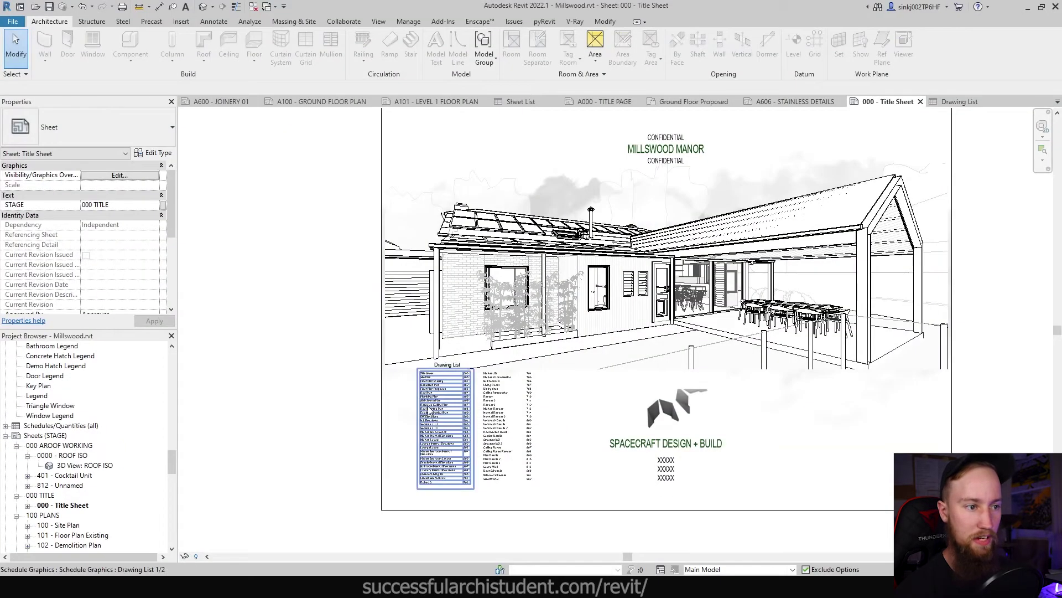
Open the Drawing List schedule from the Millswood title sheet and examine its filter rules.
double_click(430, 409)
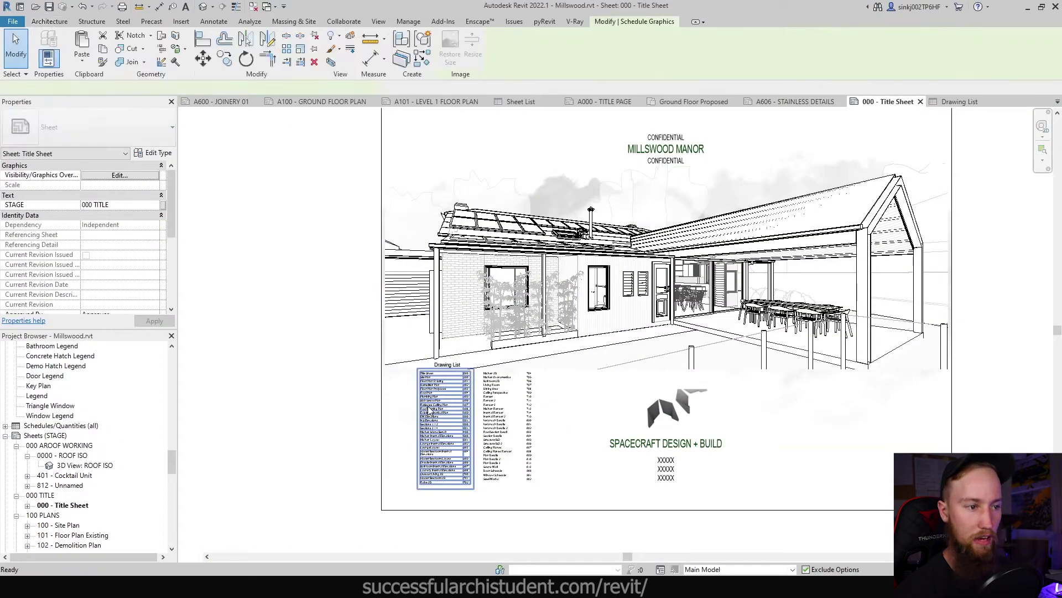
click(129, 254)
click(416, 150)
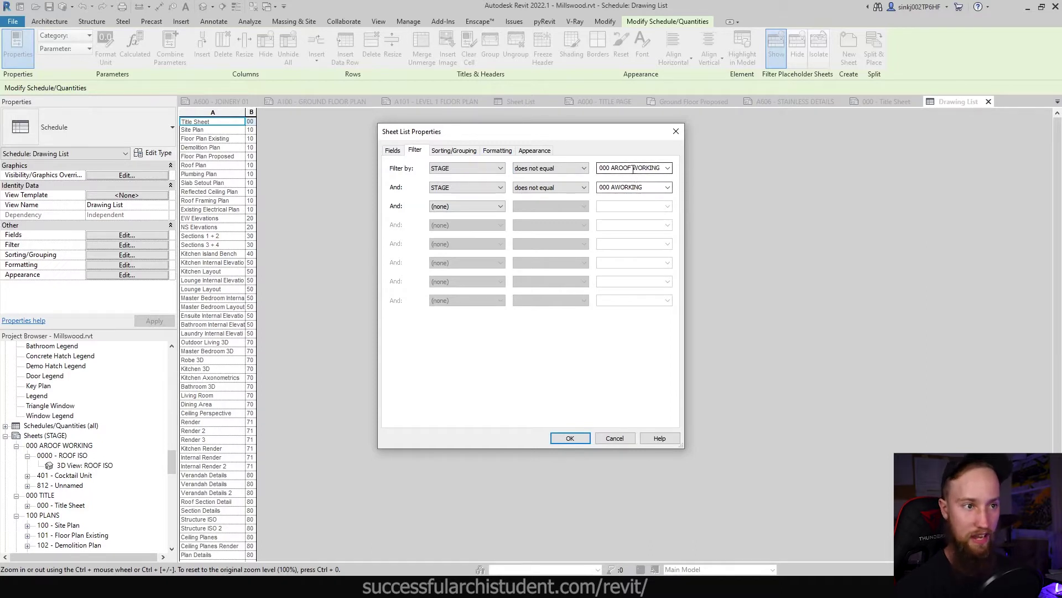
drag(633, 136, 611, 143)
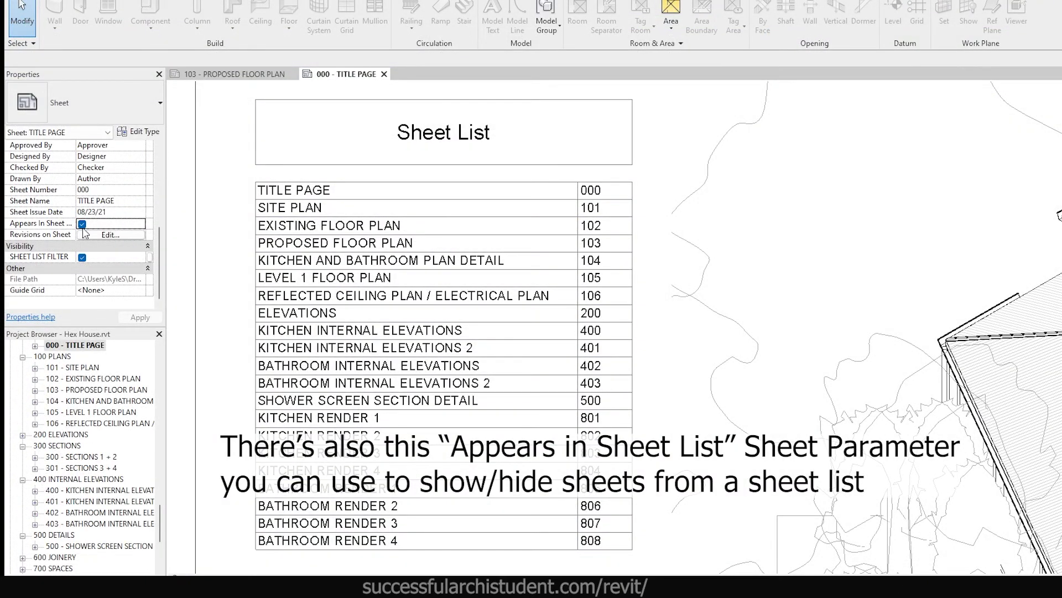
Toggle the Appears in Sheet List parameter of the 000 - TITLE PAGE sheet in the Hex House project.
click(82, 224)
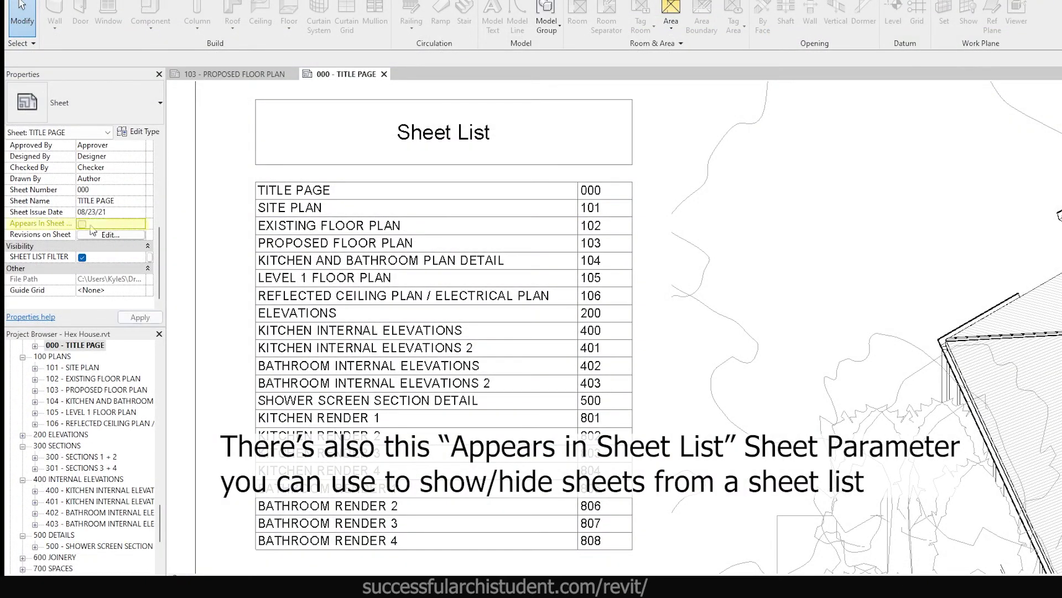
click(82, 225)
click(83, 224)
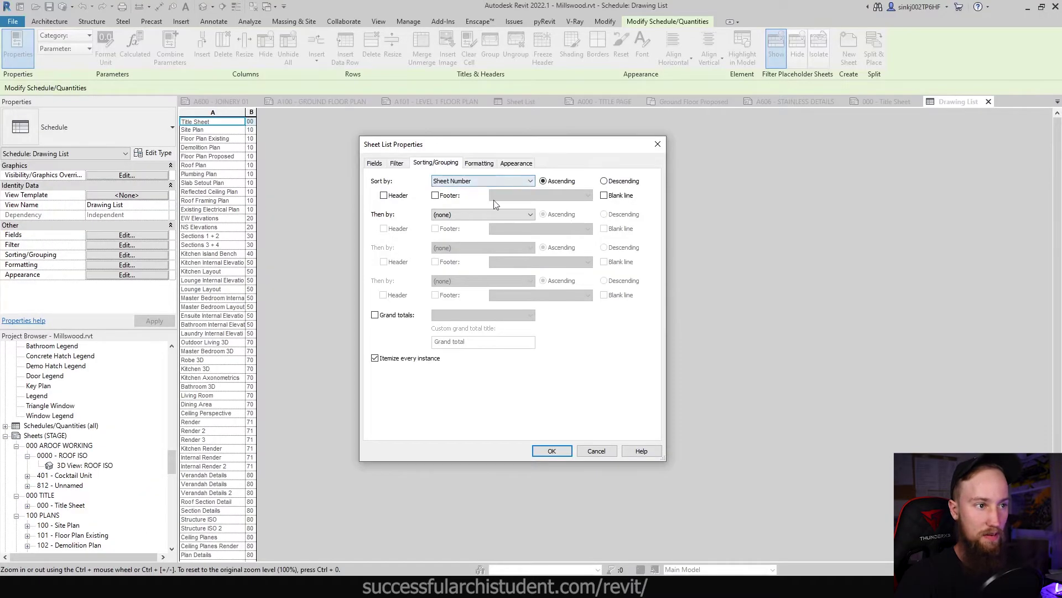
Examine the formatting and appearance settings of Millswood's Drawing List schedule and leave them unmodified.
click(482, 166)
click(505, 165)
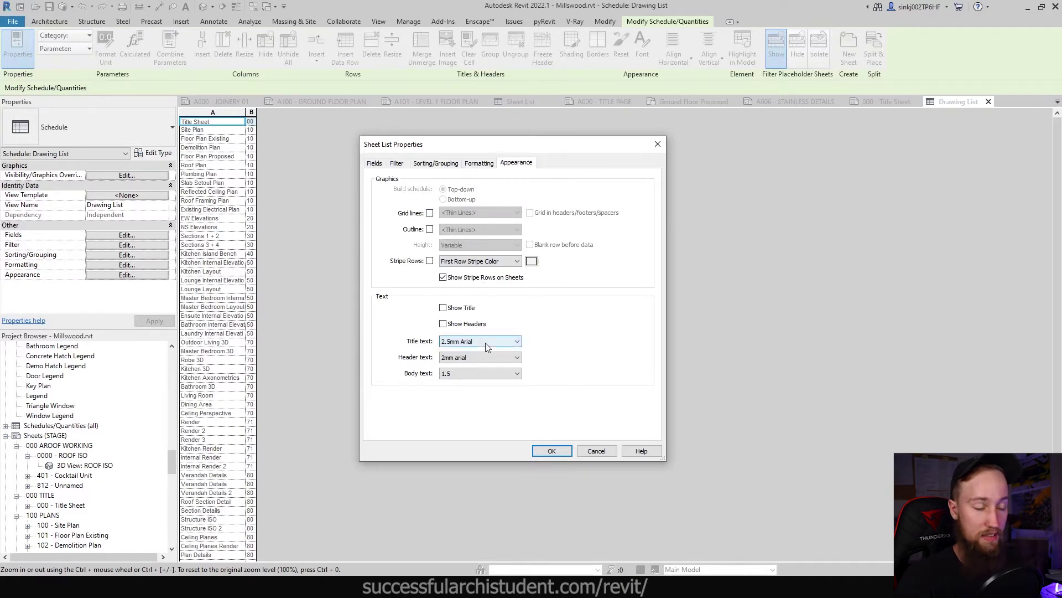
click(602, 451)
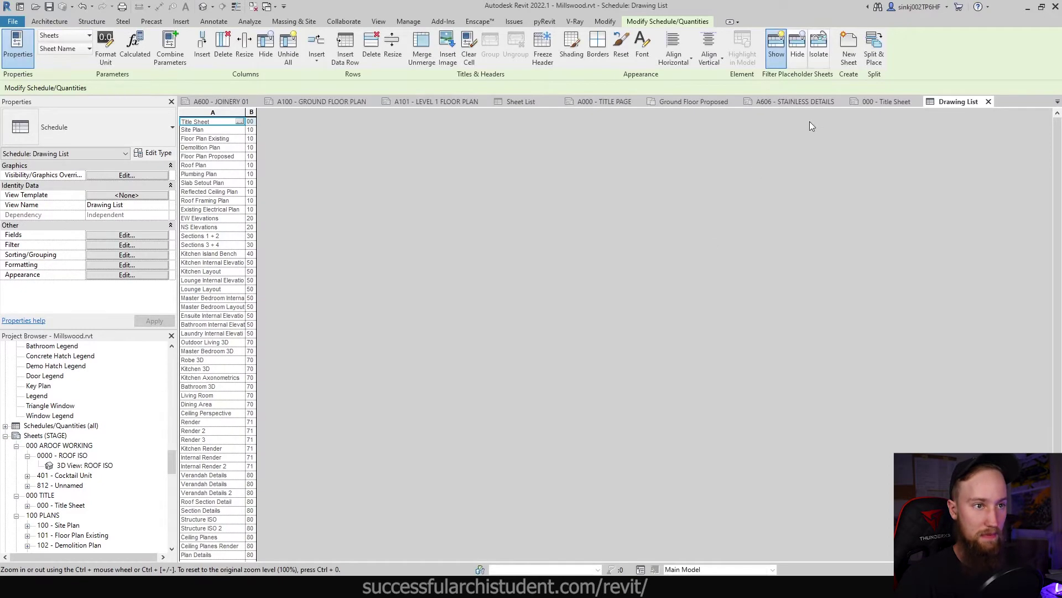
Turn off the grid lines and the blank row before data in the Sheet List schedule of Project File.
click(521, 102)
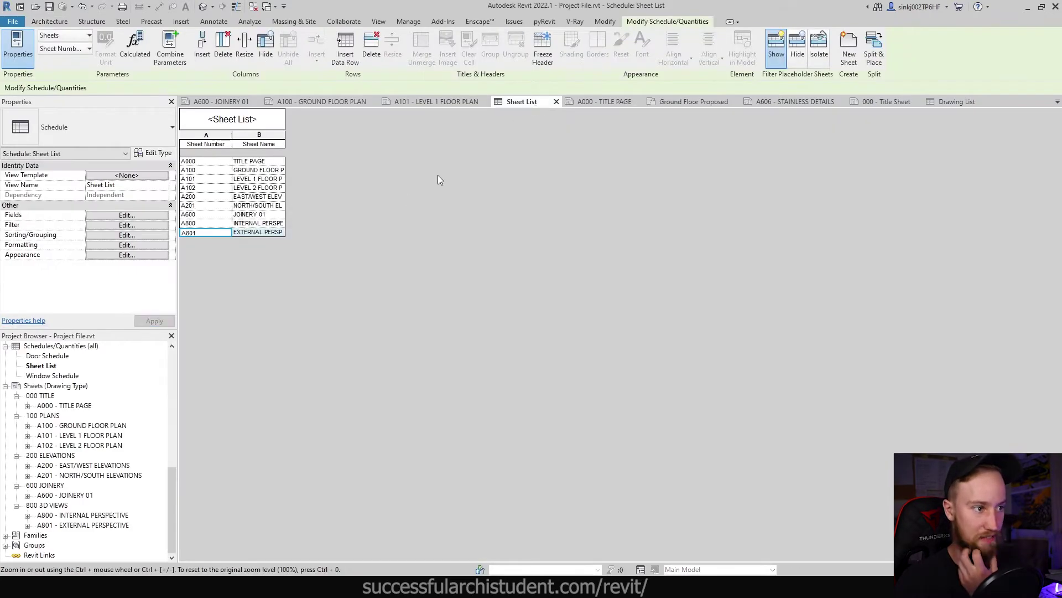
click(145, 256)
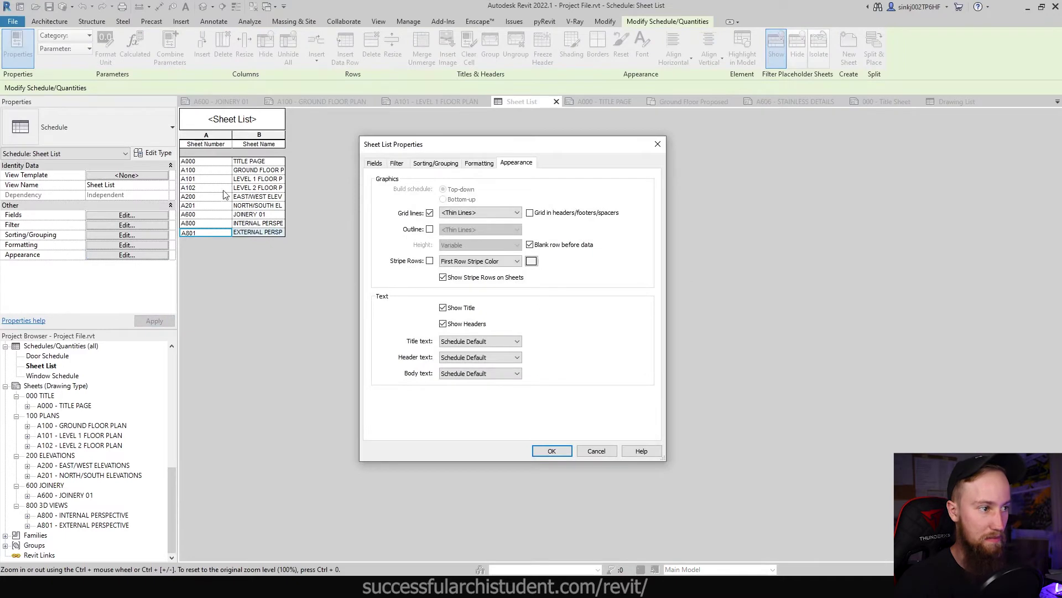
click(430, 214)
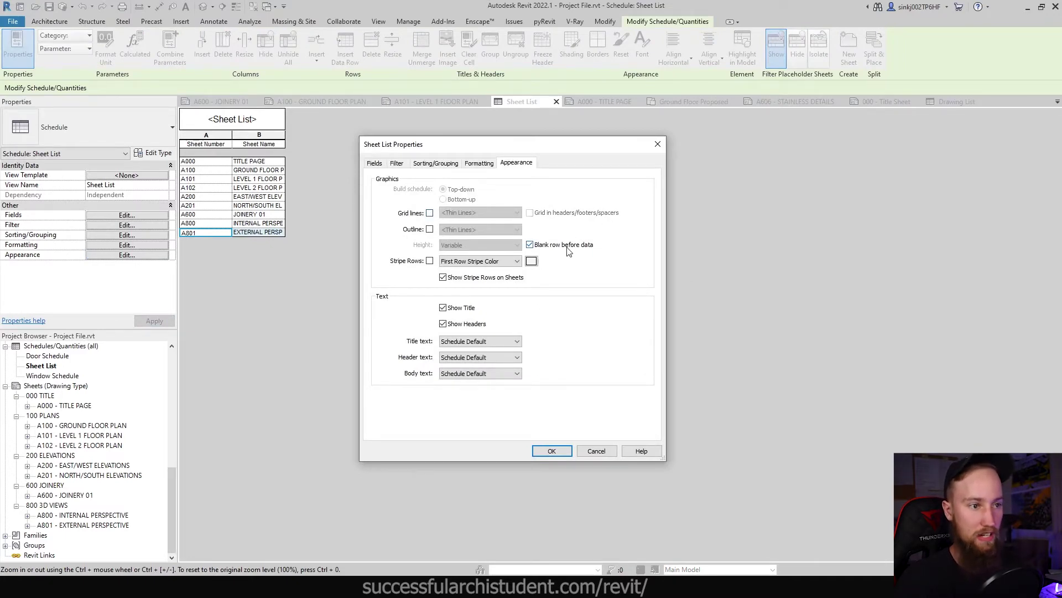
click(530, 246)
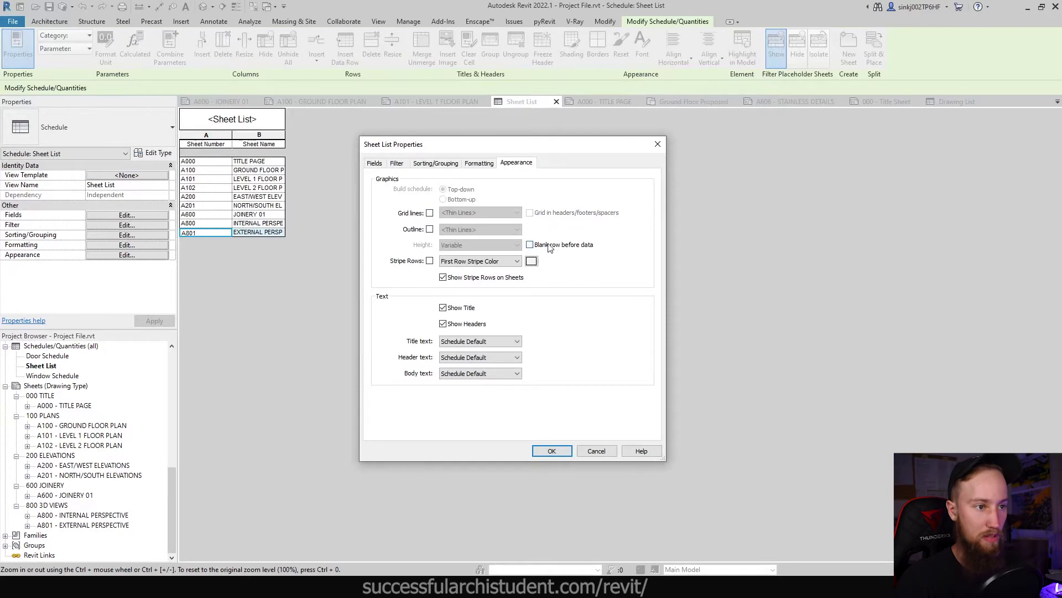
Hide the Sheet List's title and headers, and set title text to Arial 2.5mm and body text to Arial 1.5mm.
click(468, 325)
click(469, 341)
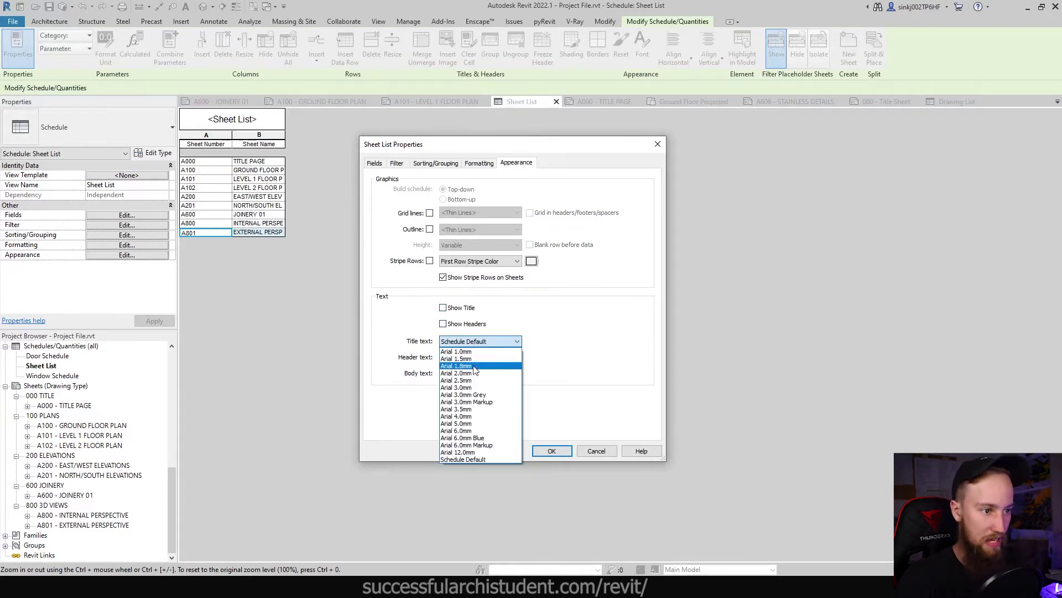
click(457, 354)
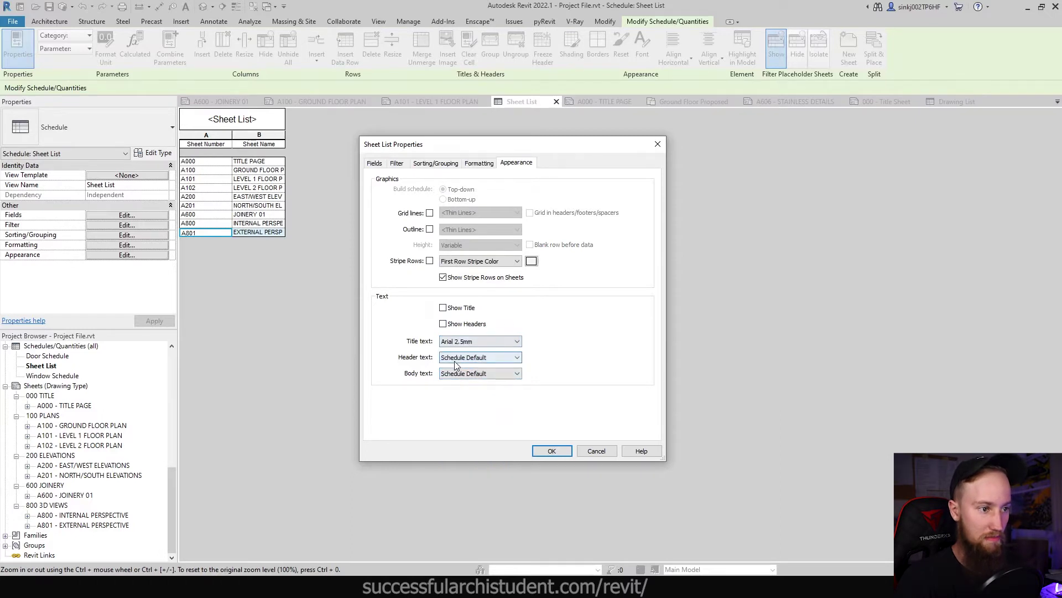
click(459, 374)
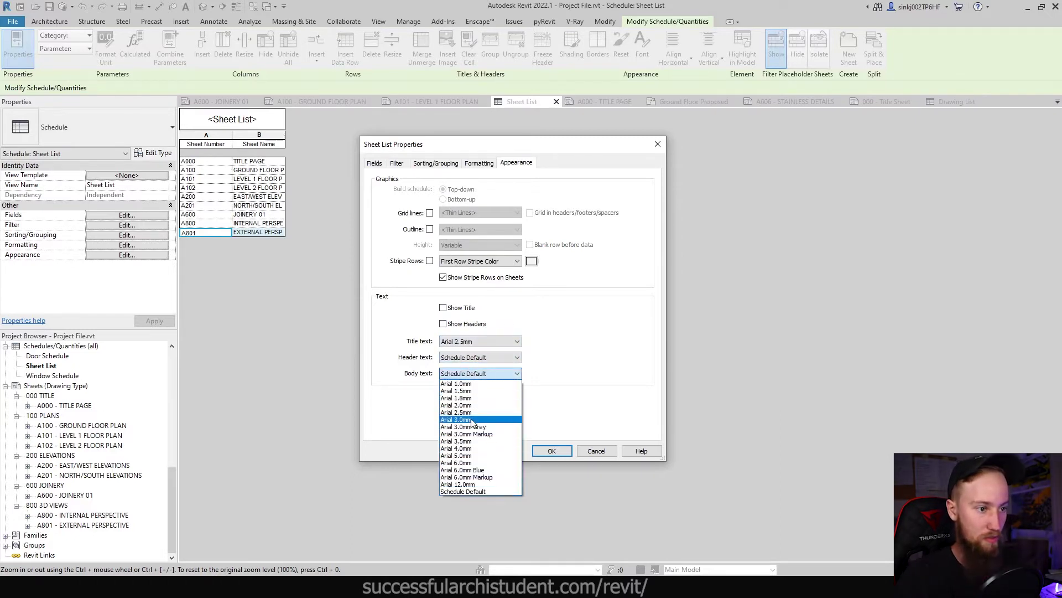
click(470, 392)
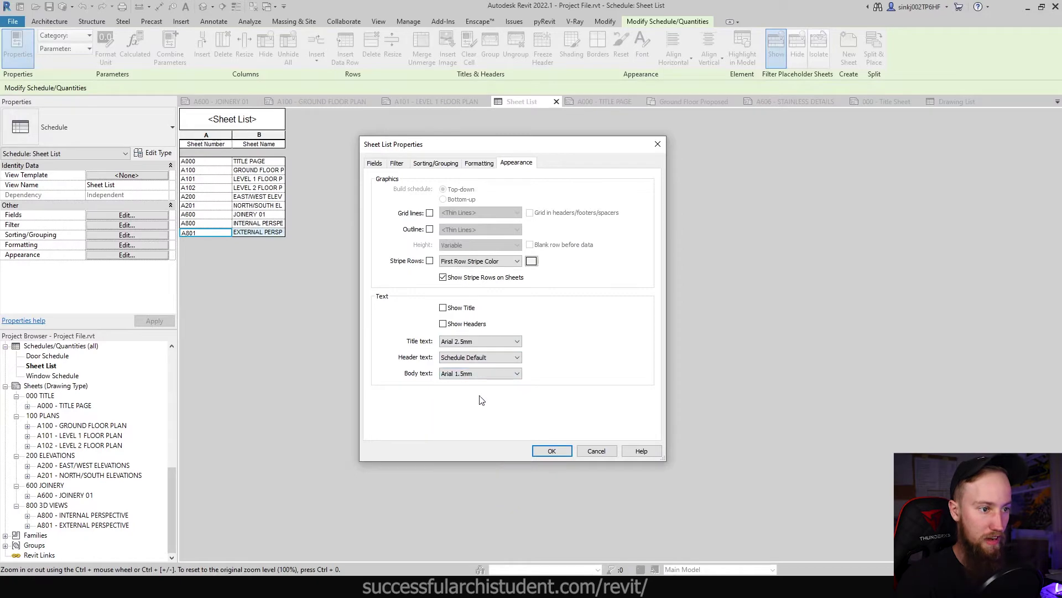
click(561, 453)
Check the Sheet List on A000 - TITLE PAGE and set its body text to Arial 3.0mm.
click(603, 101)
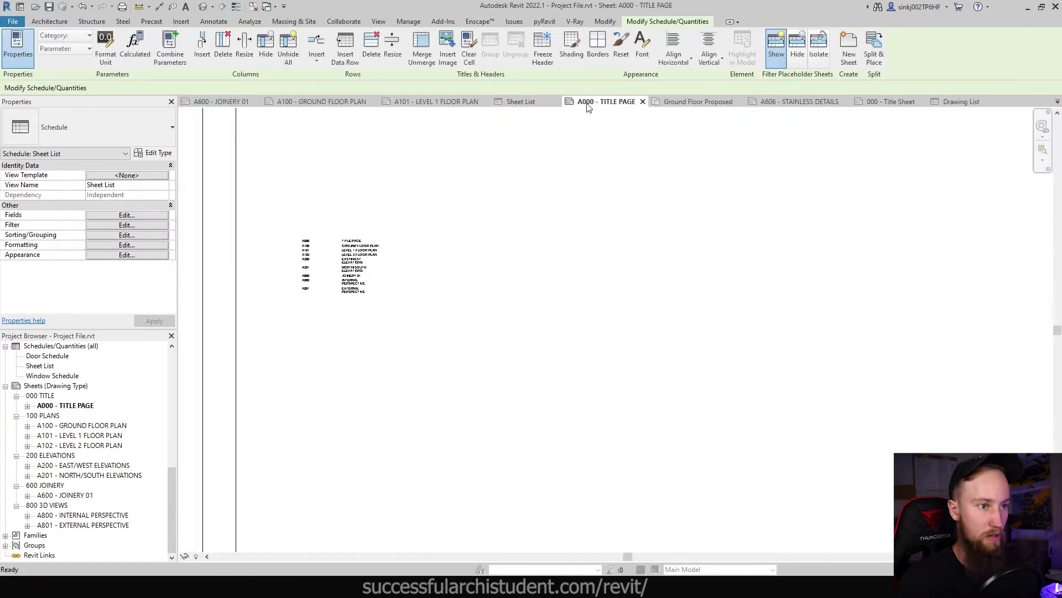
click(602, 337)
scroll(421, 256, up, 4)
scroll(421, 256, down, 2)
click(521, 101)
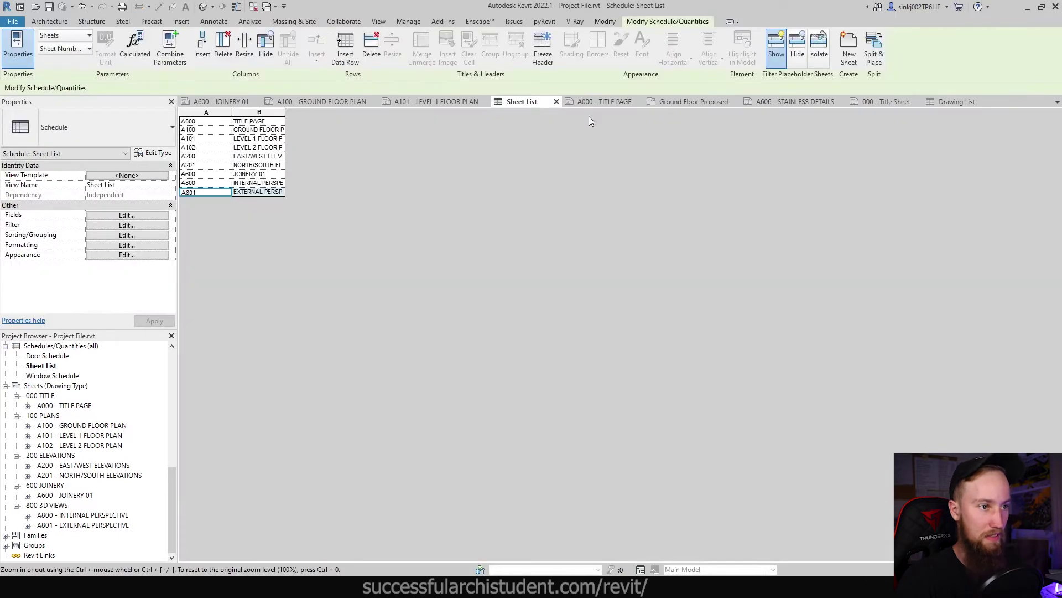
click(126, 254)
click(459, 375)
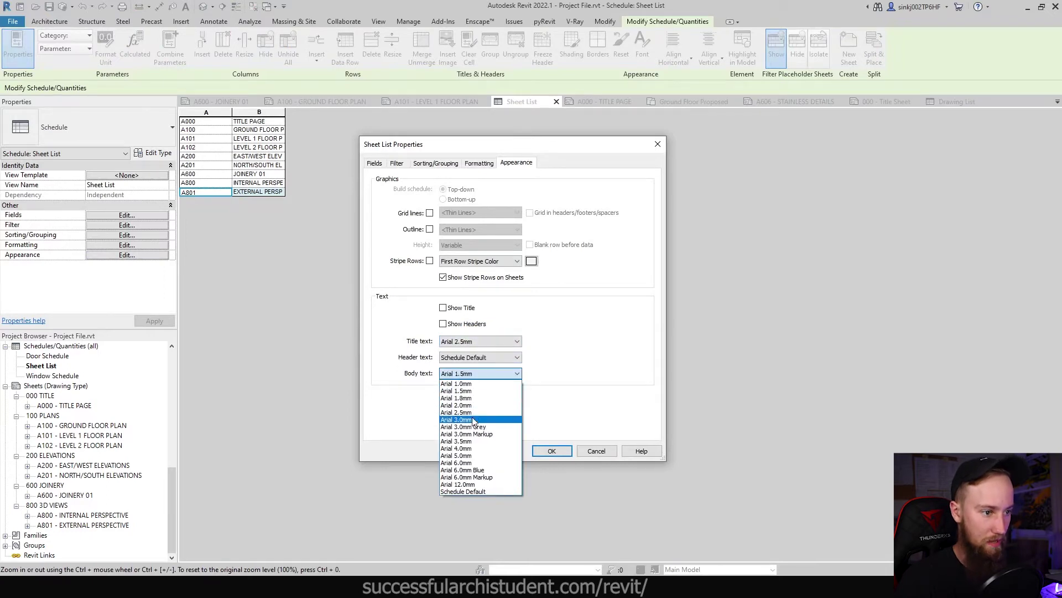
click(468, 420)
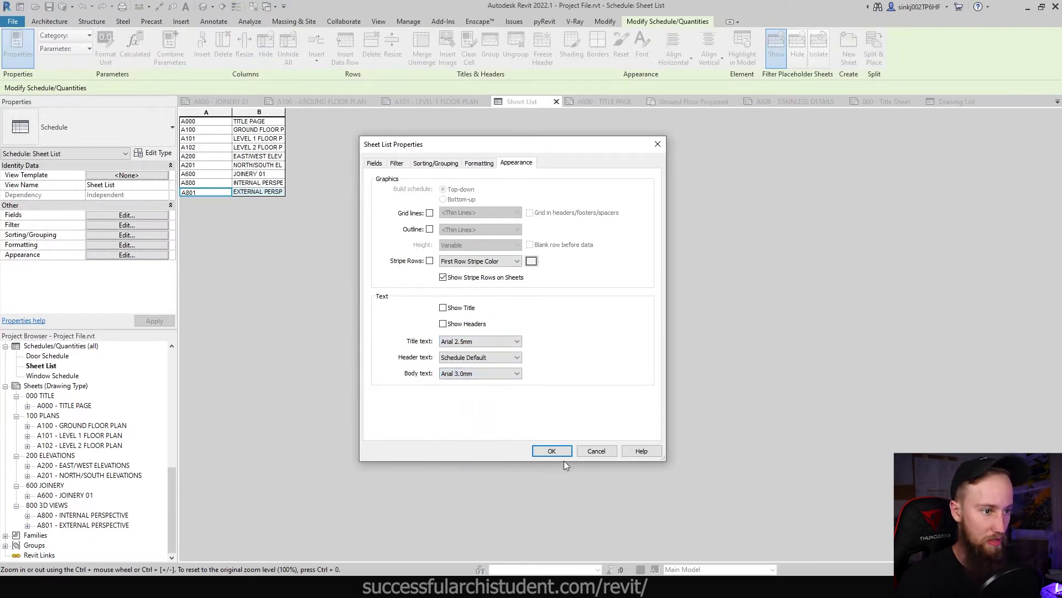
click(552, 451)
Resize the columns of the placed Sheet List on A000 - TITLE PAGE so each sheet name fits on one line.
click(597, 102)
scroll(448, 334, up, 5)
click(369, 247)
drag(369, 246, 471, 244)
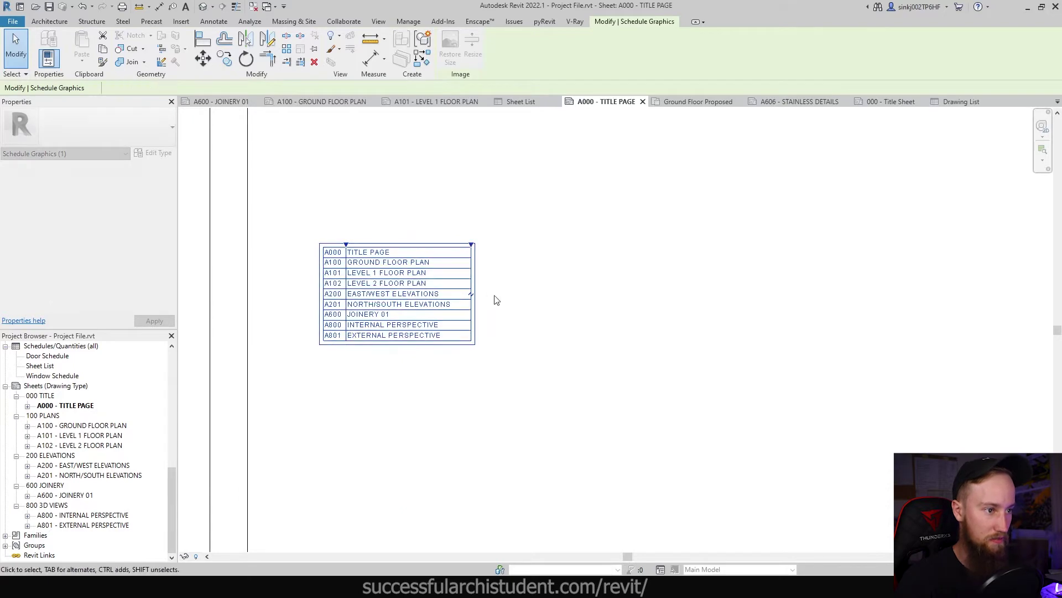
click(536, 327)
scroll(595, 391, down, 3)
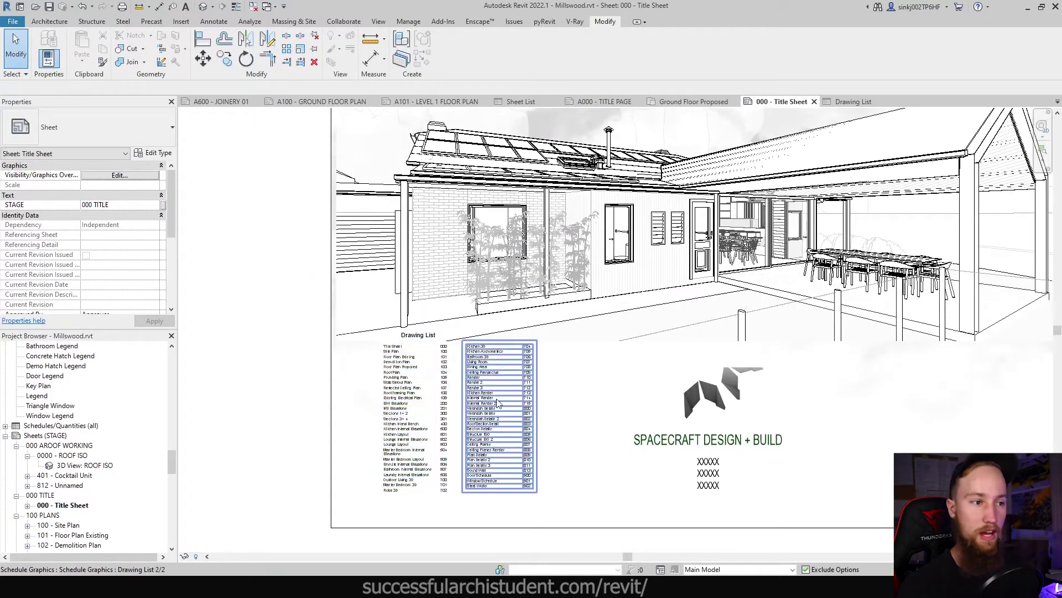
Examine the placed Drawing List and its heading text note on Millswood's 000 - Title Sheet.
scroll(465, 354, up, 3)
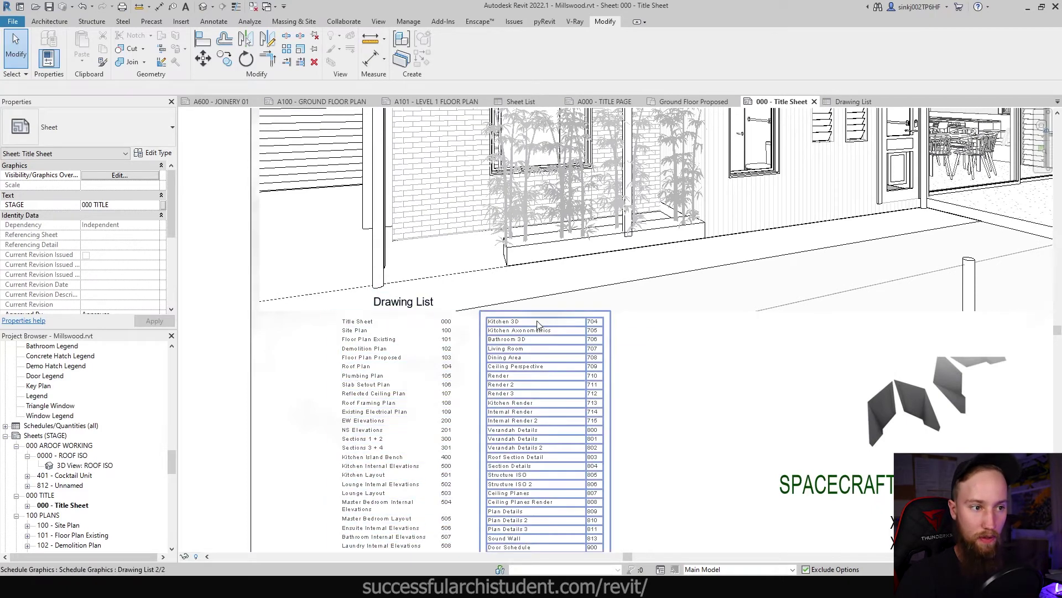
click(436, 312)
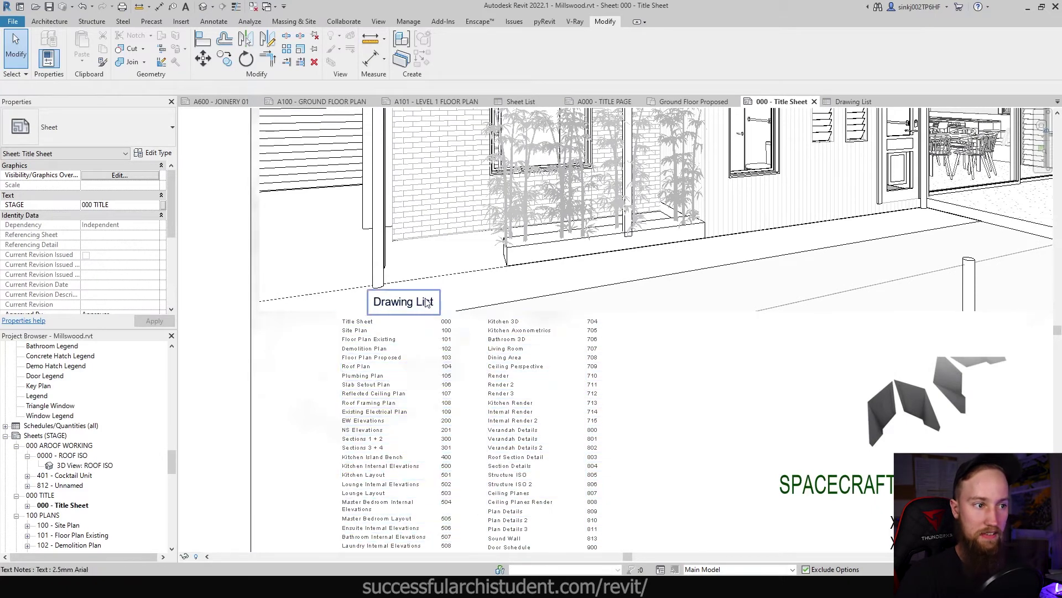
click(404, 307)
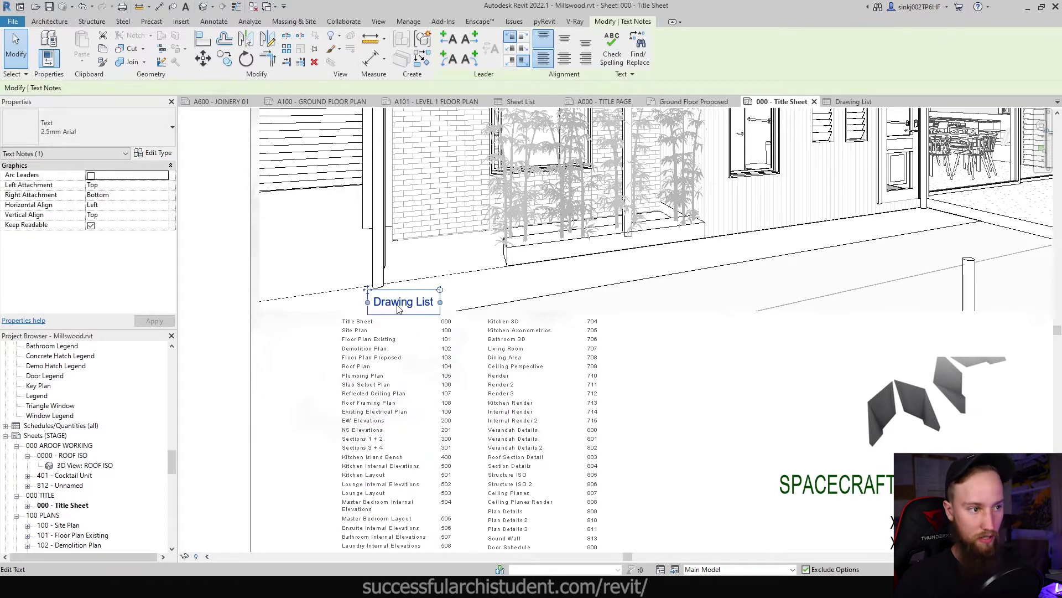
key(Escape)
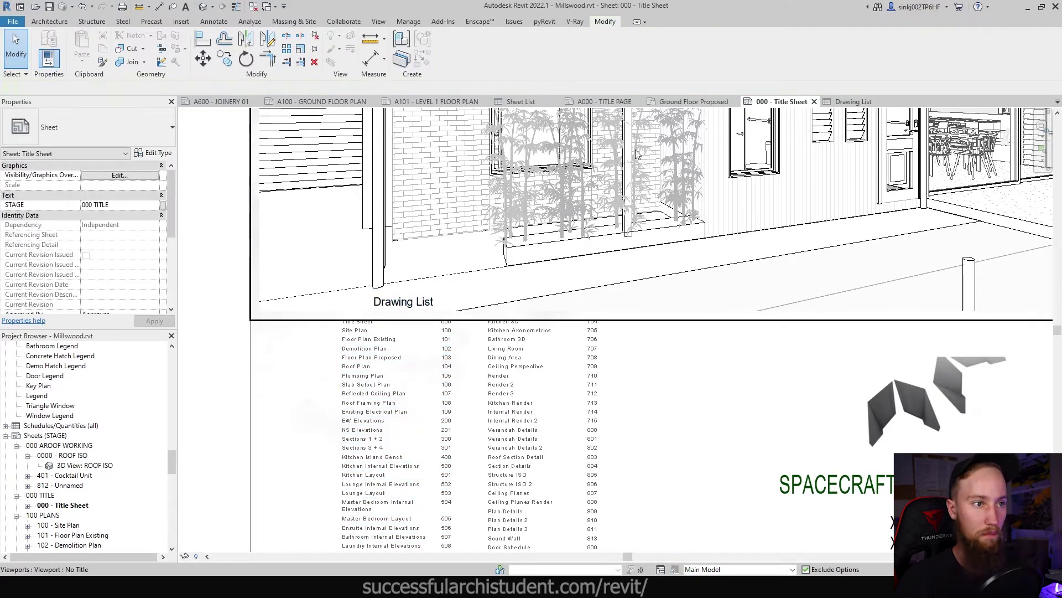
Show the Sheet List schedule's title and check it on A000 - TITLE PAGE.
click(523, 102)
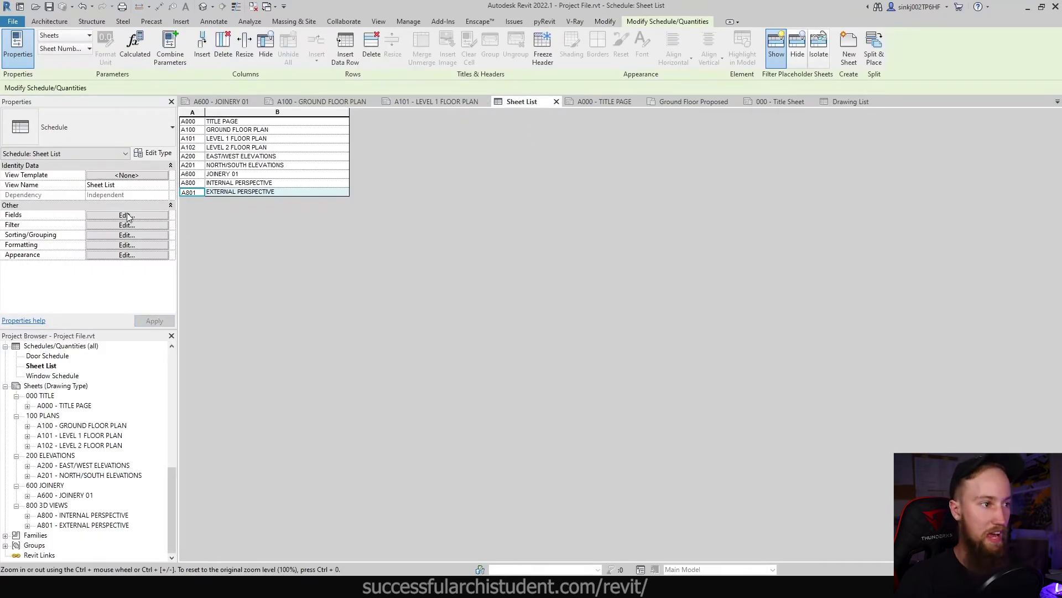
click(605, 102)
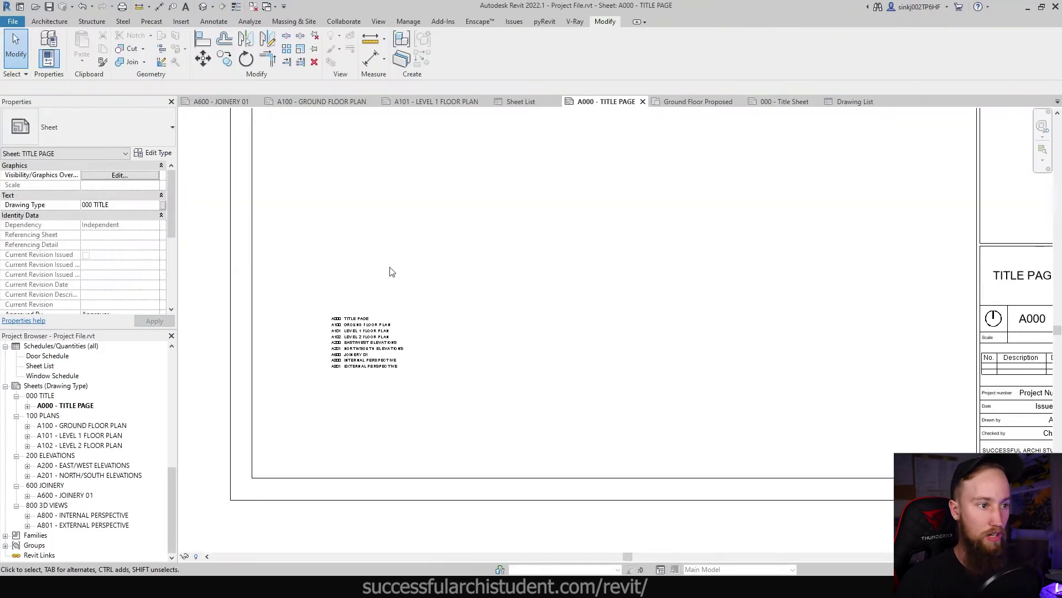
click(521, 102)
click(108, 256)
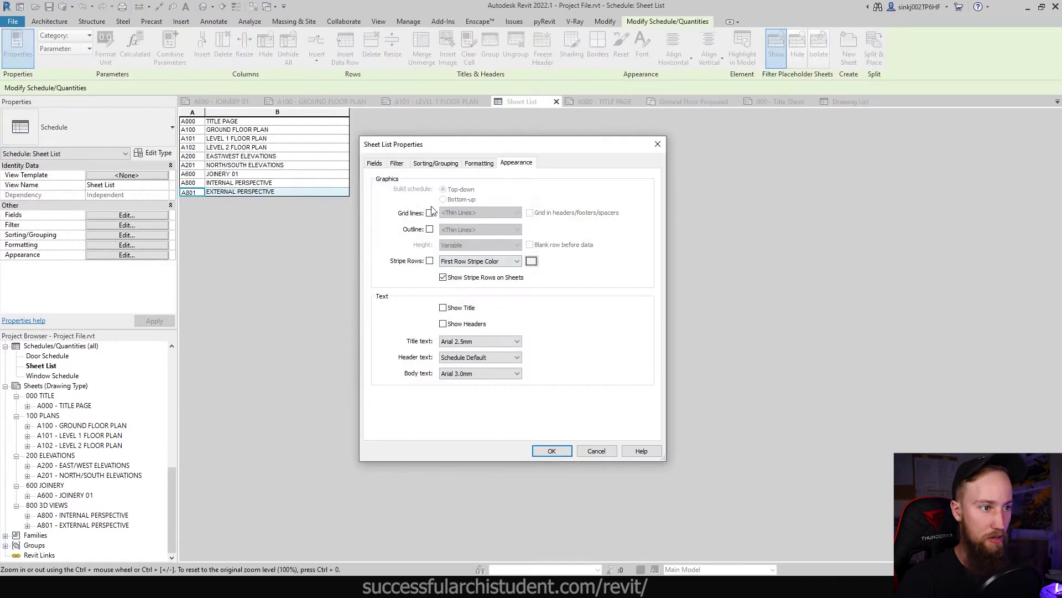
click(444, 308)
click(552, 450)
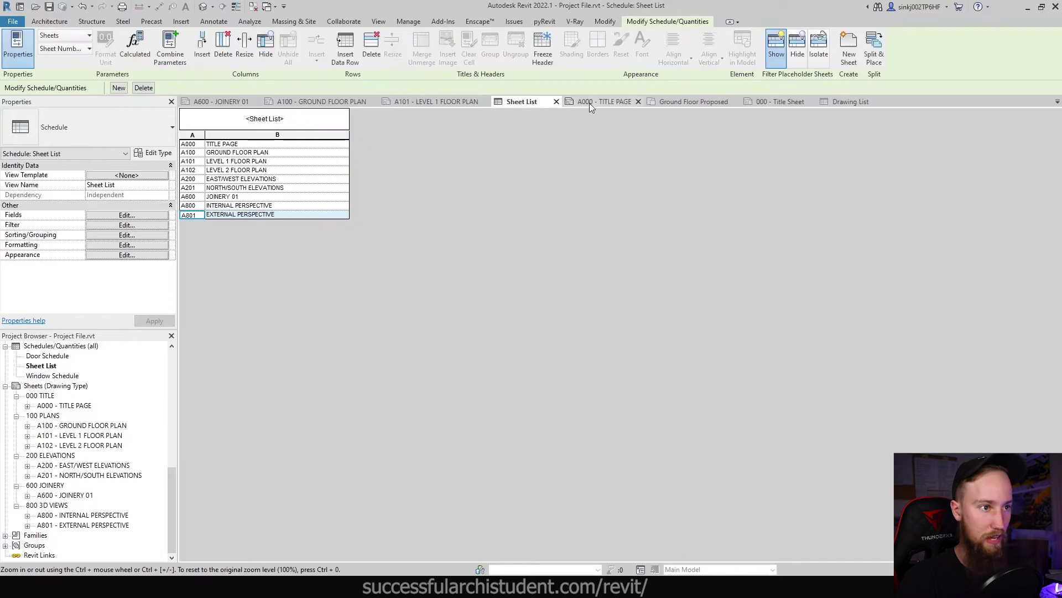
click(604, 101)
scroll(332, 317, up, 2)
Set the Sheet List's title text to Arial 6.0mm and compare the title in the schedule and on A000 - TITLE PAGE.
key(Escape)
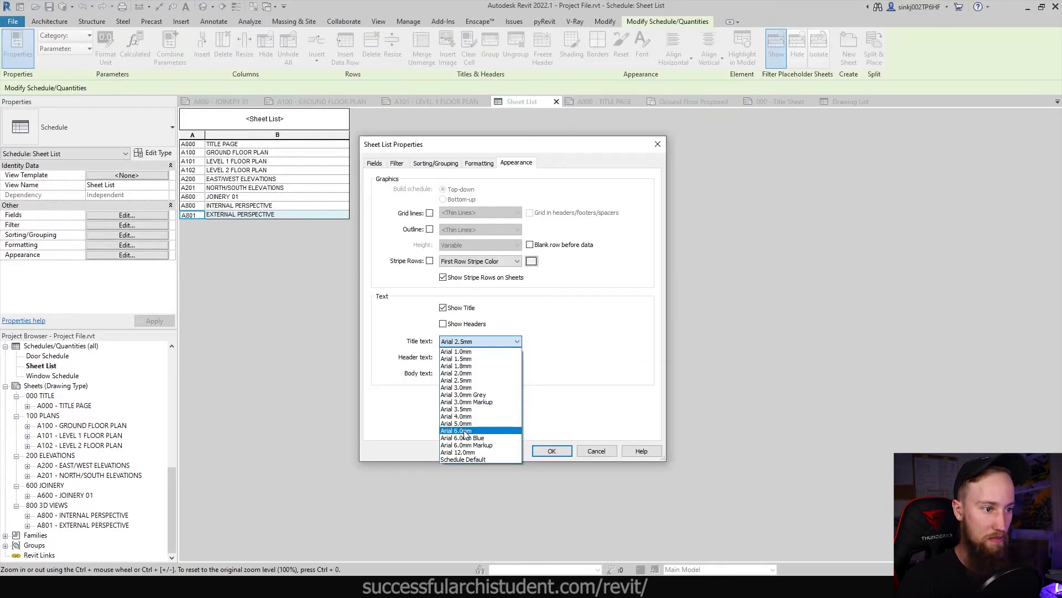
click(464, 431)
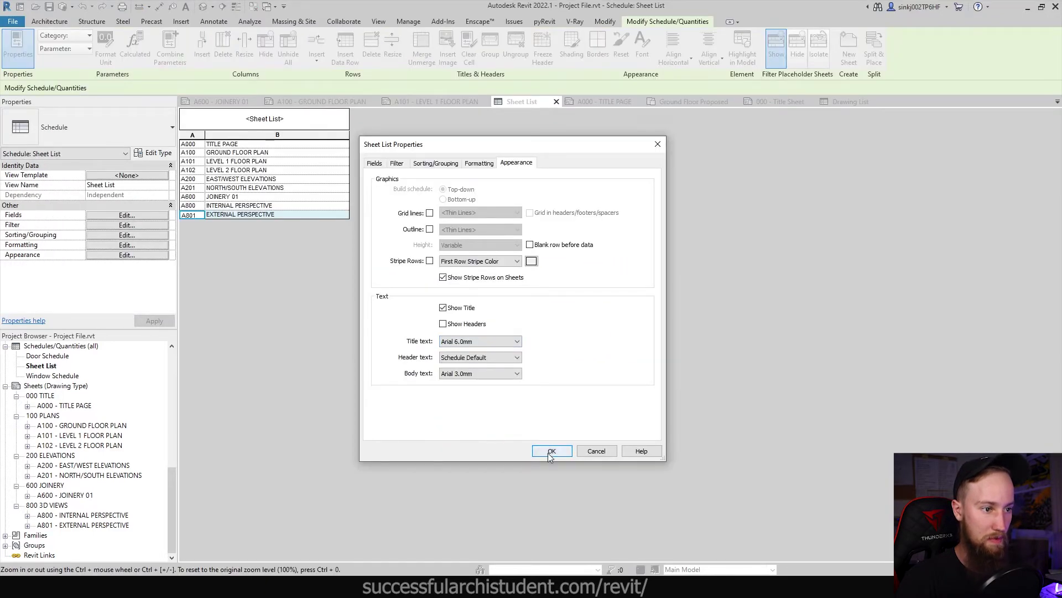
click(552, 450)
click(604, 101)
scroll(616, 375, down, 4)
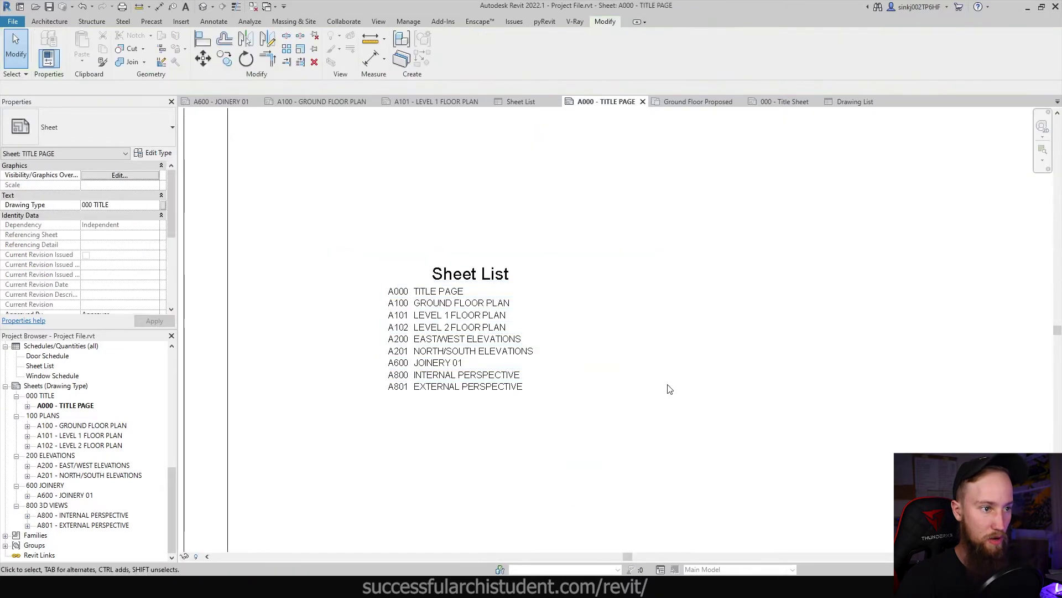
double_click(421, 331)
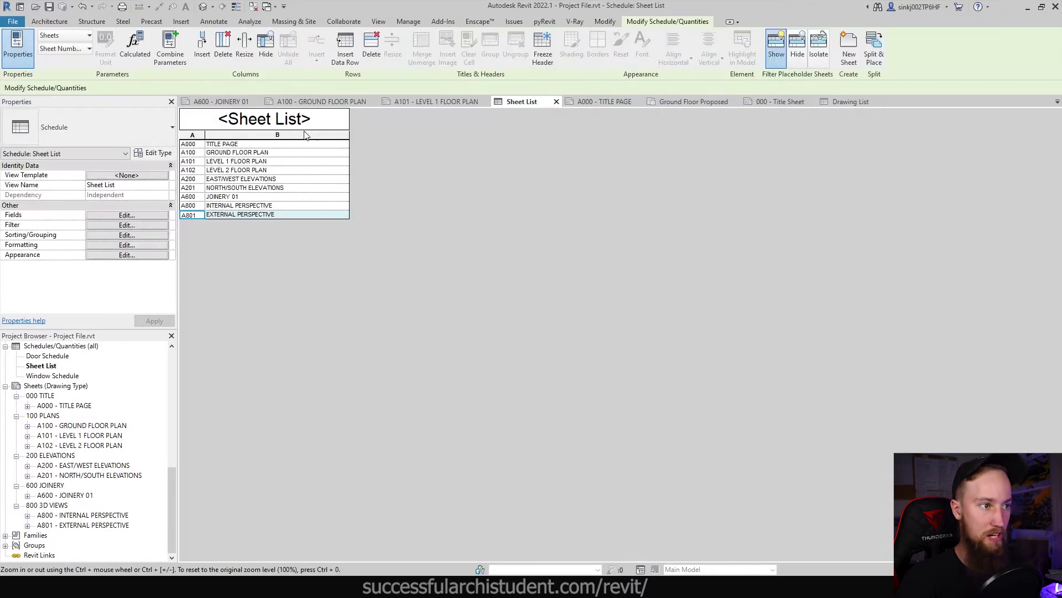
click(605, 101)
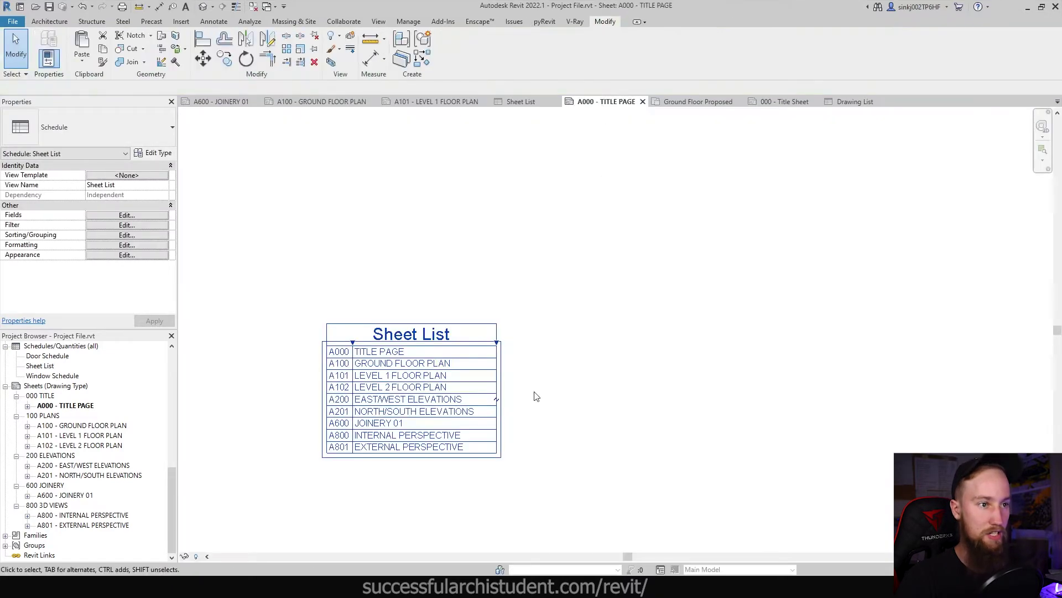
click(435, 348)
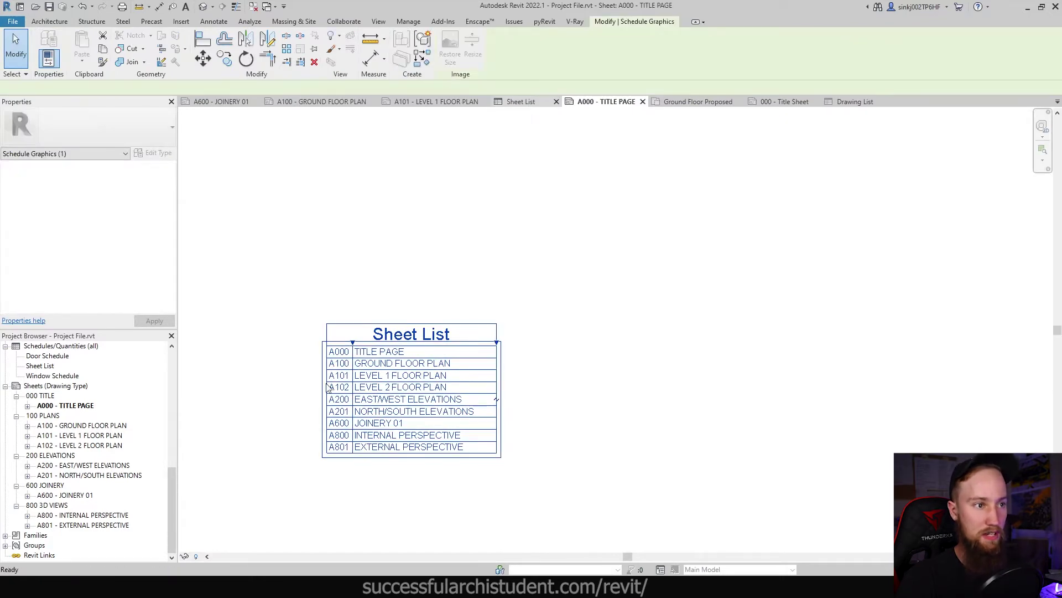
Rename the Sheet List schedule's title as Drawing List and return to A000 - TITLE PAGE.
double_click(376, 370)
click(271, 119)
double_click(302, 119)
click(305, 122)
double_click(272, 118)
text(dRAWIN)
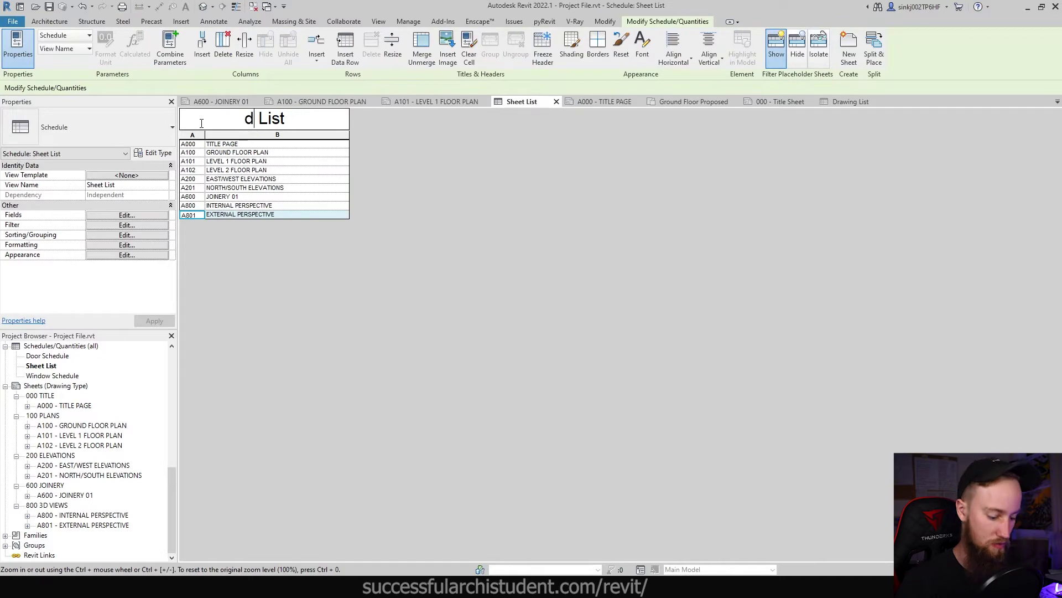
key(BackSpace)
key(BackSpace)
key(BackSpace)
key(BackSpace)
key(BackSpace)
key(BackSpace)
text(Drawing)
key(ctrl+Tab)
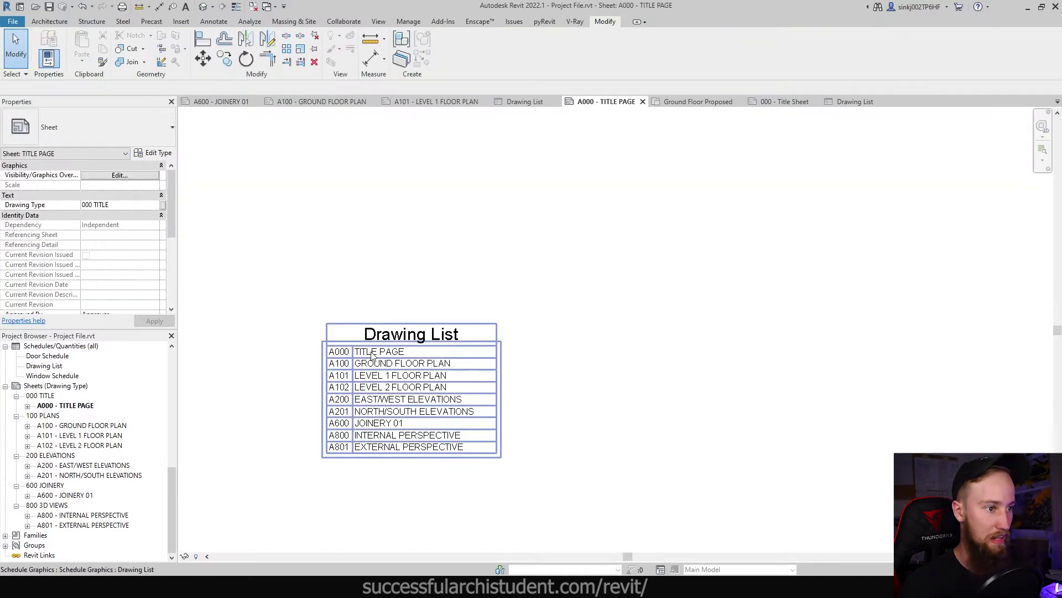
Start a new view list under Schedules/Quantities and add View Name as its first scheduled field.
scroll(404, 389, down, 3)
scroll(387, 387, up, 1)
scroll(83, 443, up, 2)
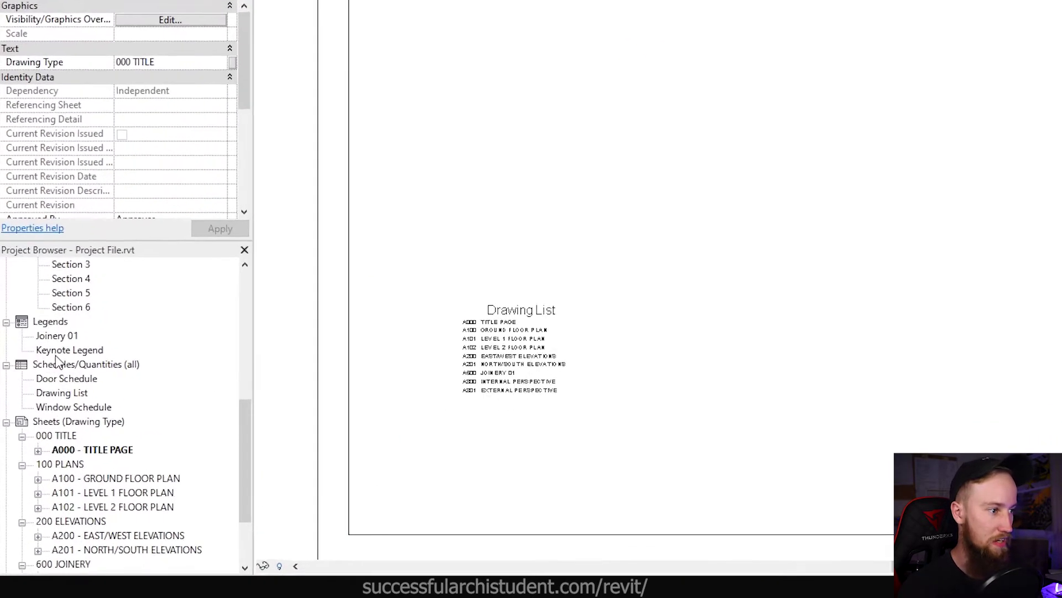
click(42, 416)
right_click(61, 356)
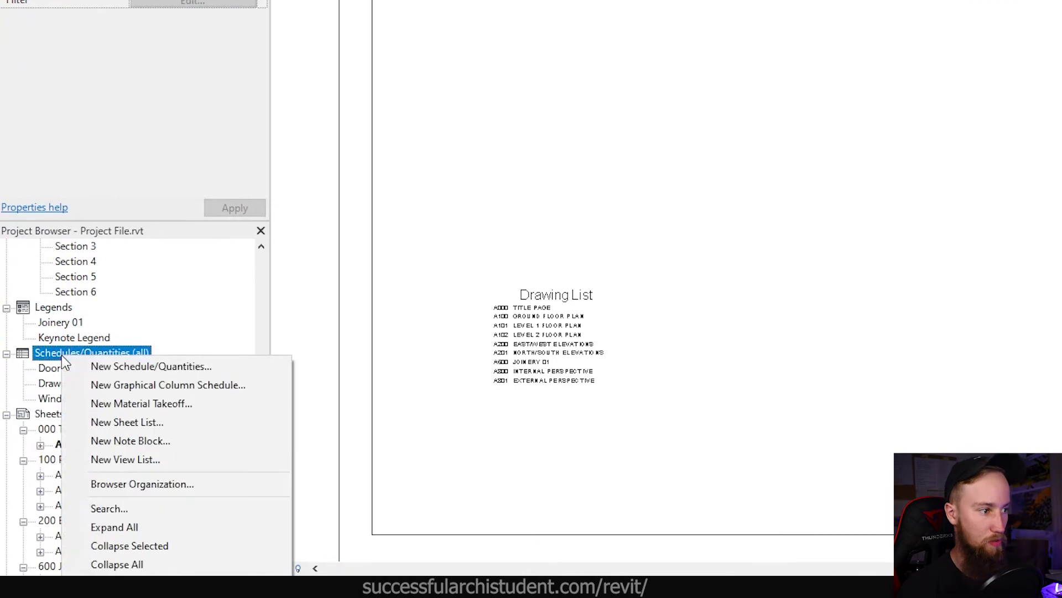
click(151, 464)
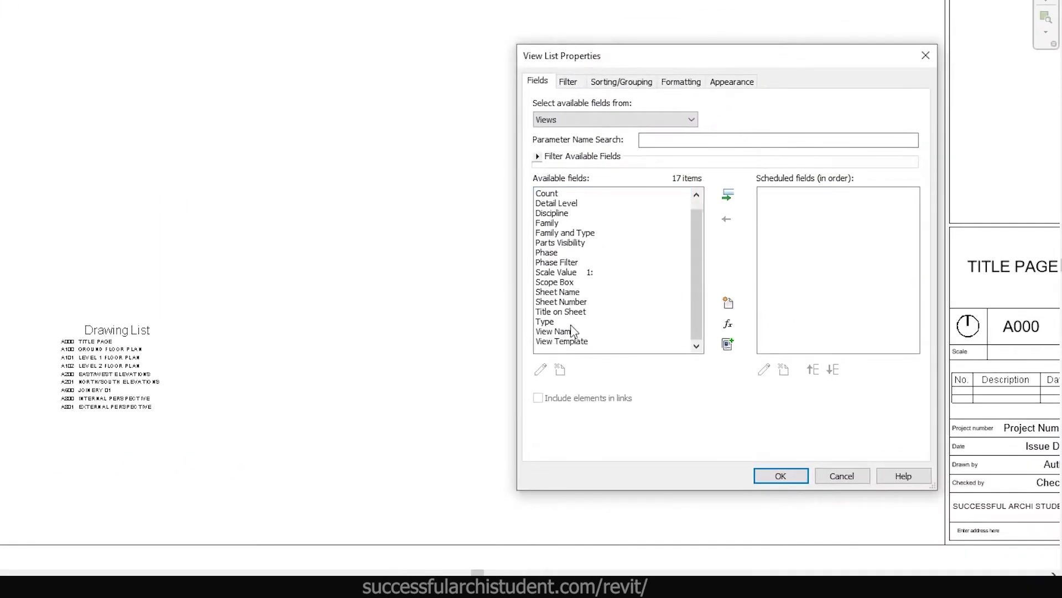
click(573, 330)
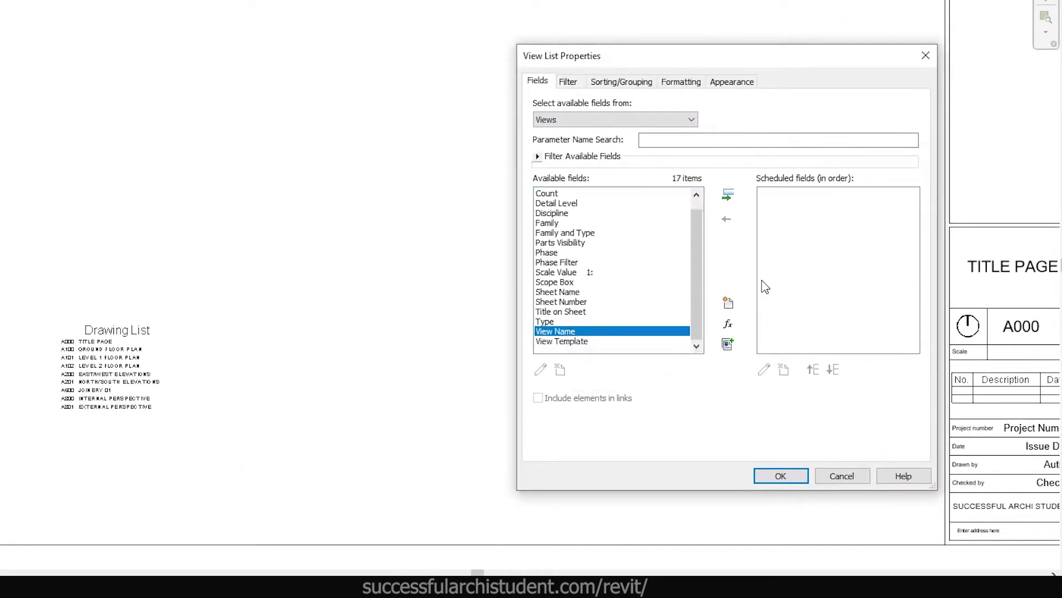
click(728, 195)
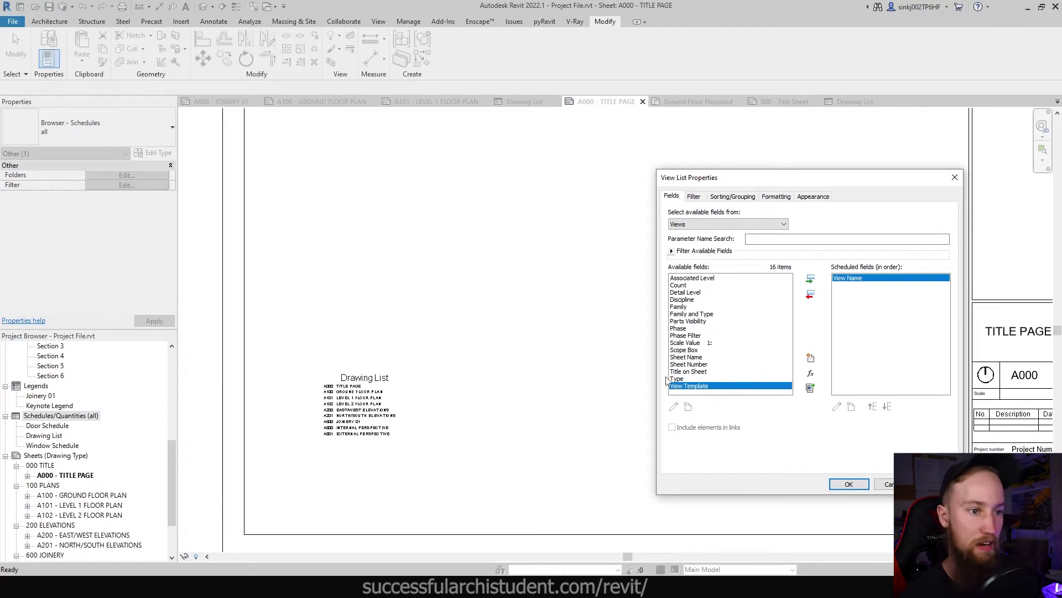
Add the Sheet Number field after View Name and create the view list schedule.
click(697, 328)
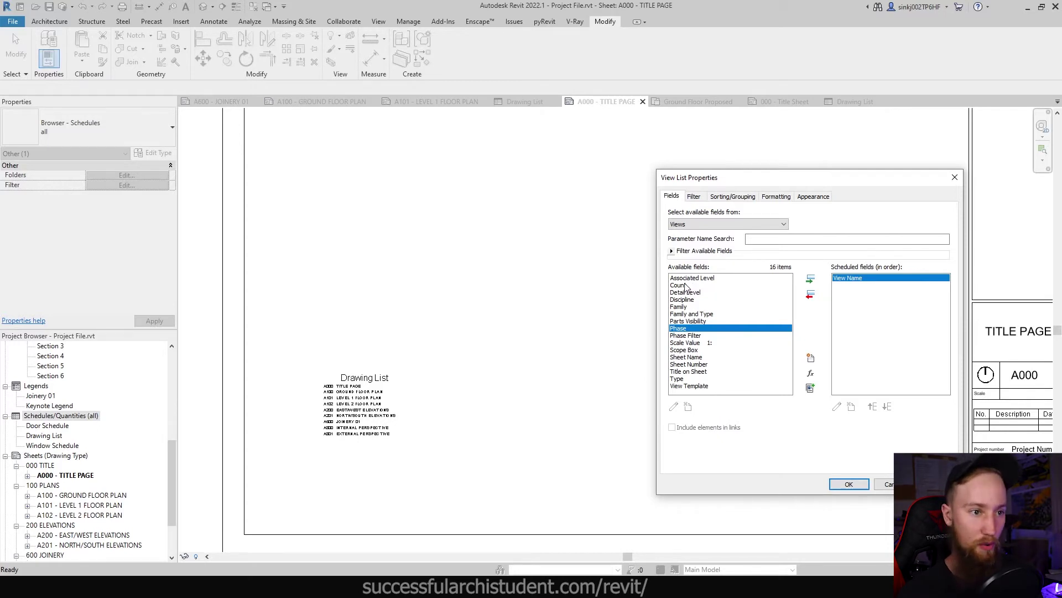
click(712, 359)
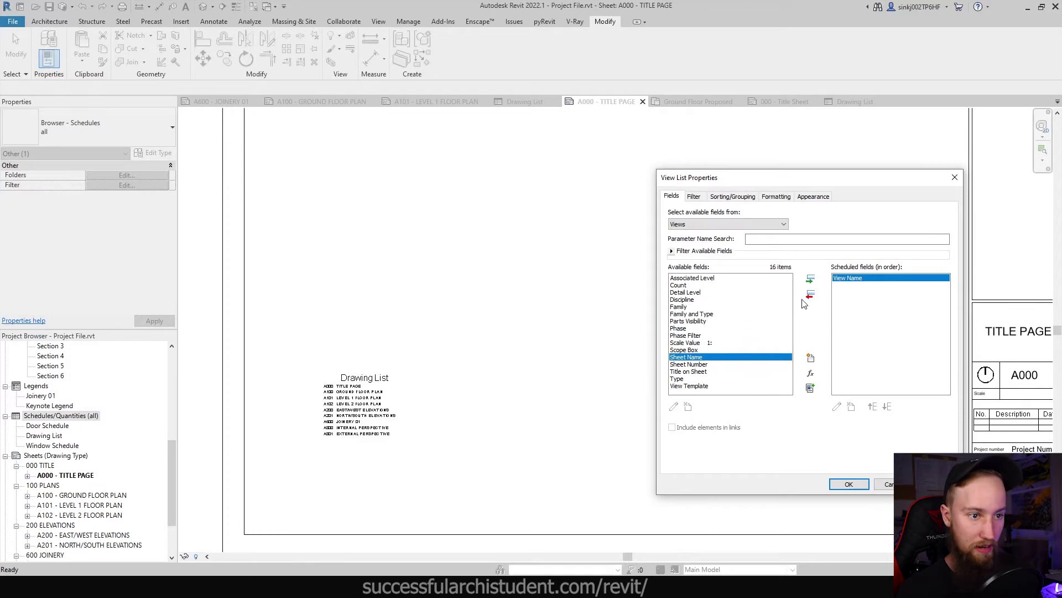
click(730, 371)
click(711, 364)
click(811, 280)
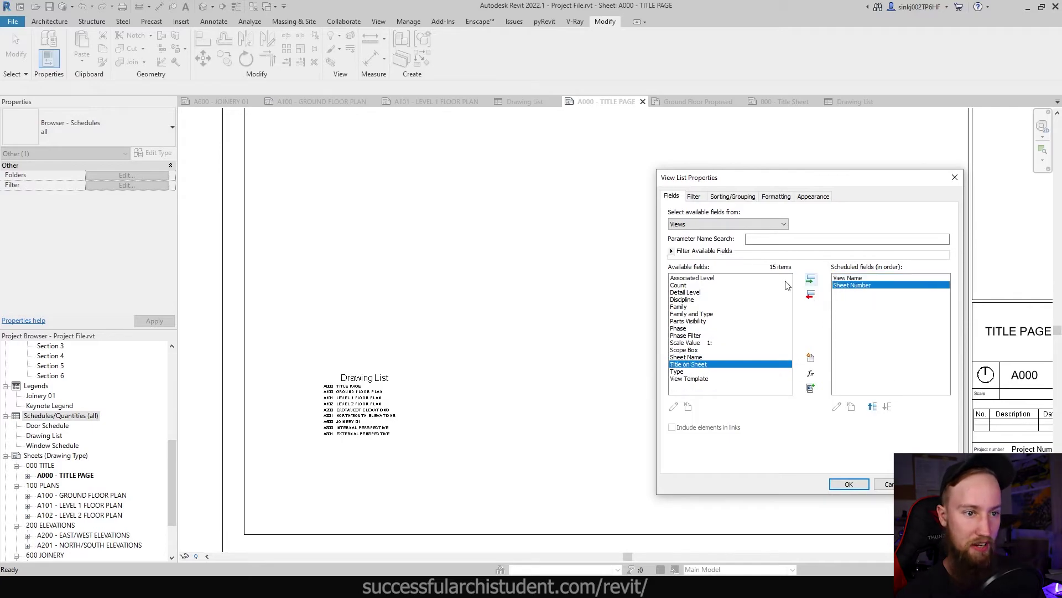
click(848, 484)
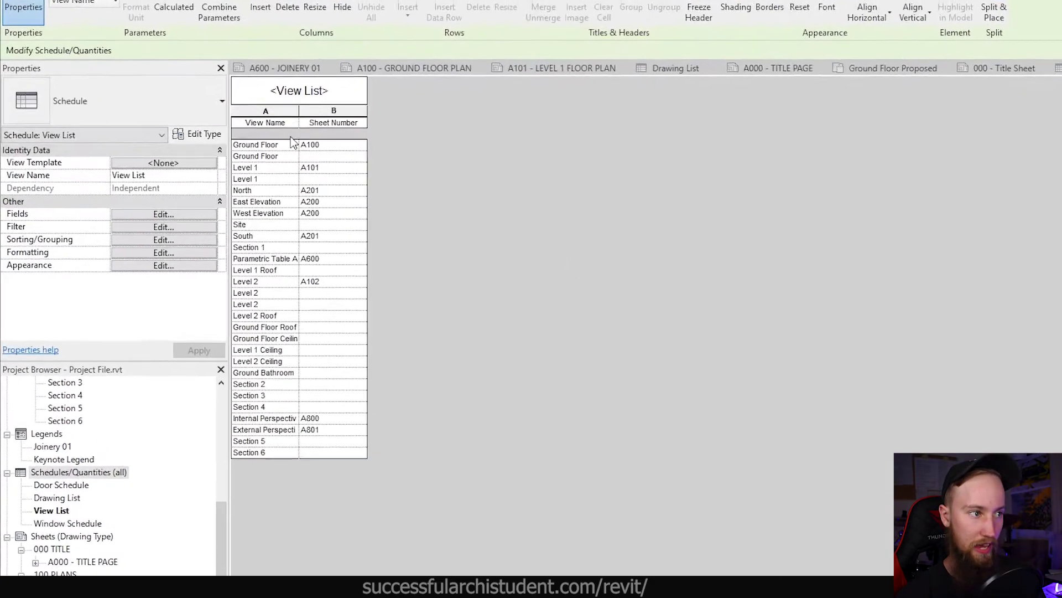
Examine the View List's Sheet Number column for views without a sheet and compare with the project's sheets and views.
click(334, 157)
click(330, 179)
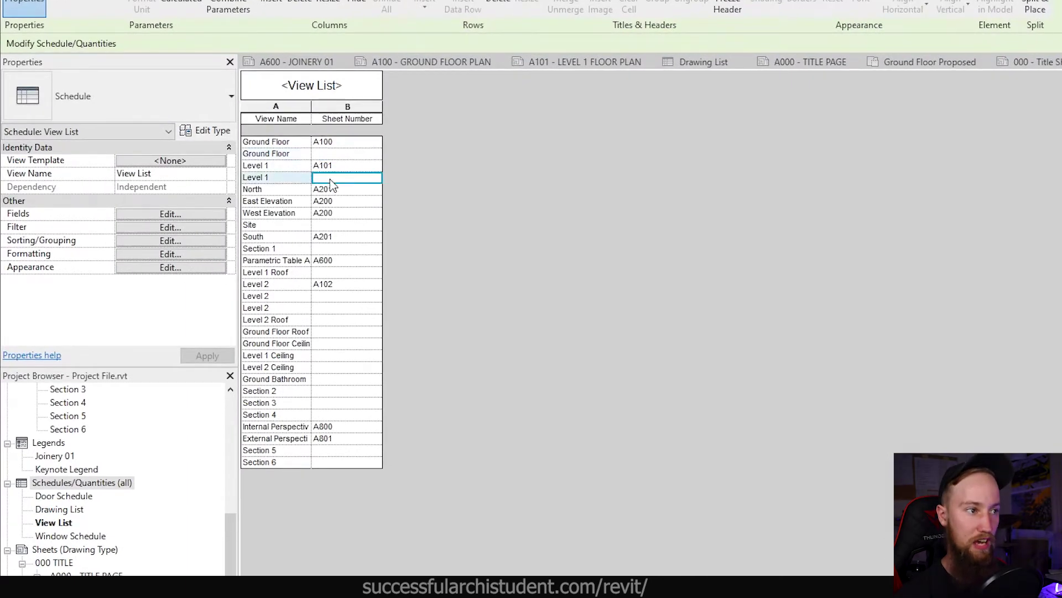
click(336, 226)
click(328, 249)
click(335, 272)
click(330, 296)
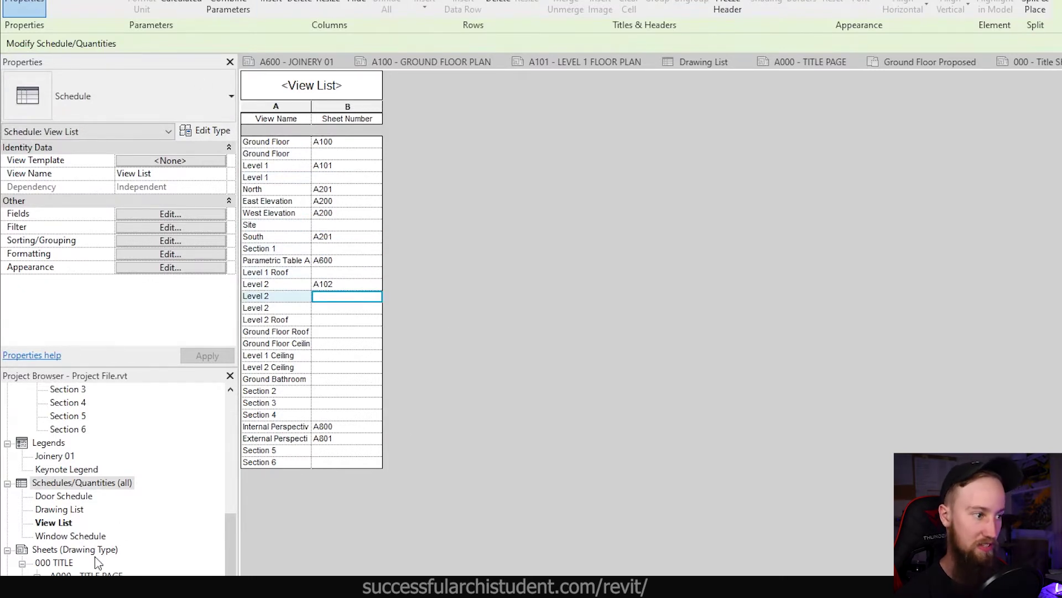
scroll(122, 556, down, 4)
scroll(121, 503, up, 1)
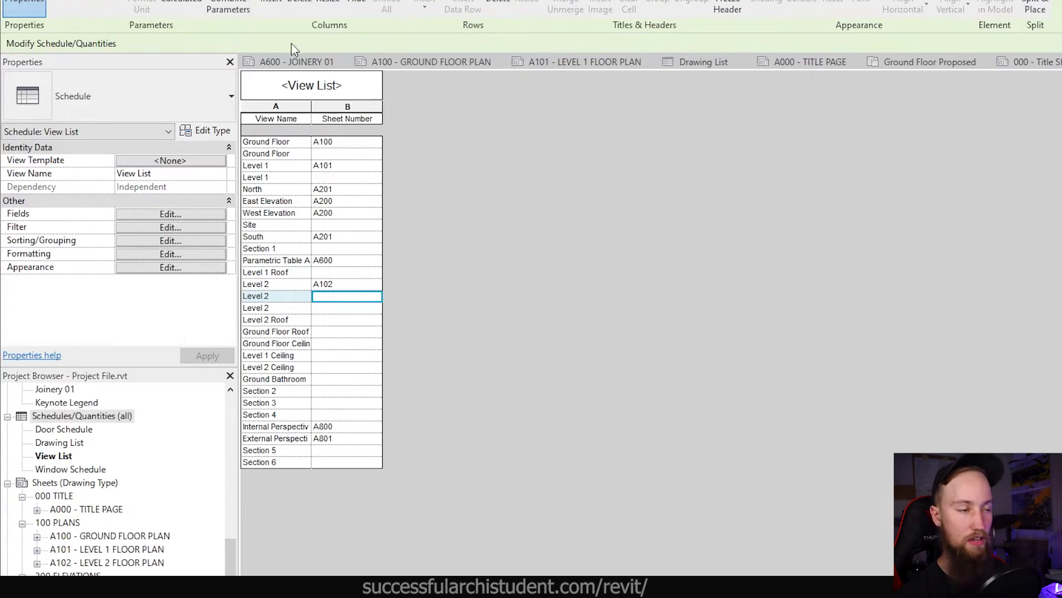
scroll(149, 517, up, 4)
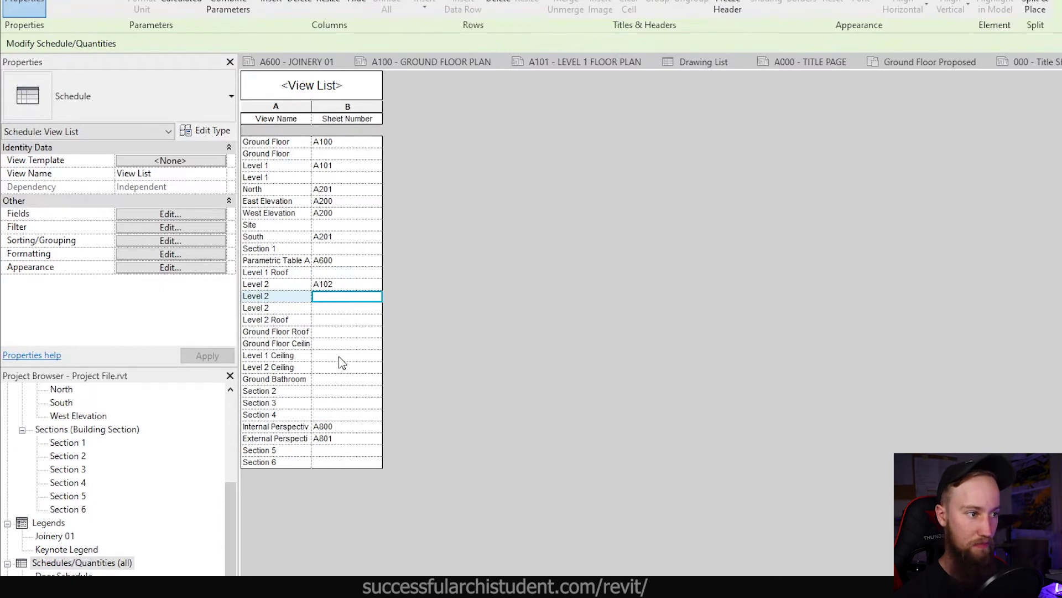
Compare the Level 2 rows without sheet numbers in the View List with the Level 2 ceiling plan in the project views.
click(276, 308)
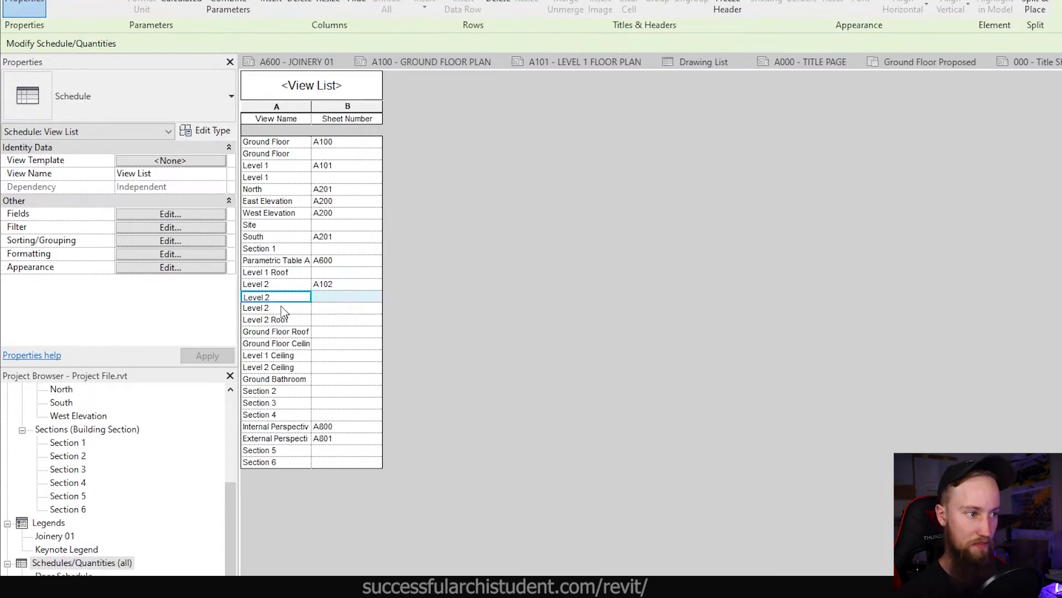
click(277, 309)
scroll(83, 514, up, 5)
scroll(82, 514, up, 1)
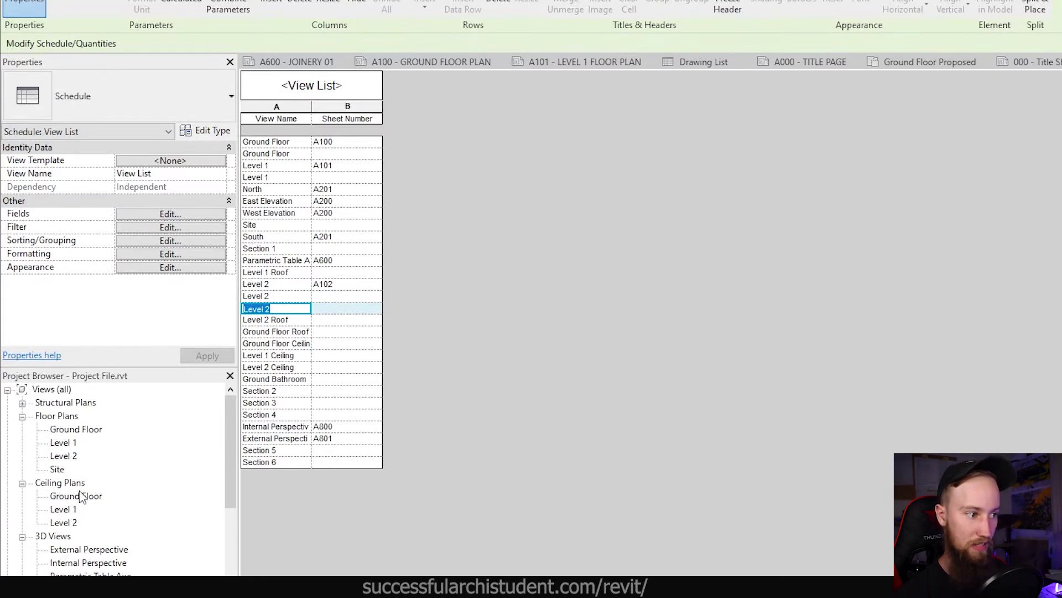
click(70, 523)
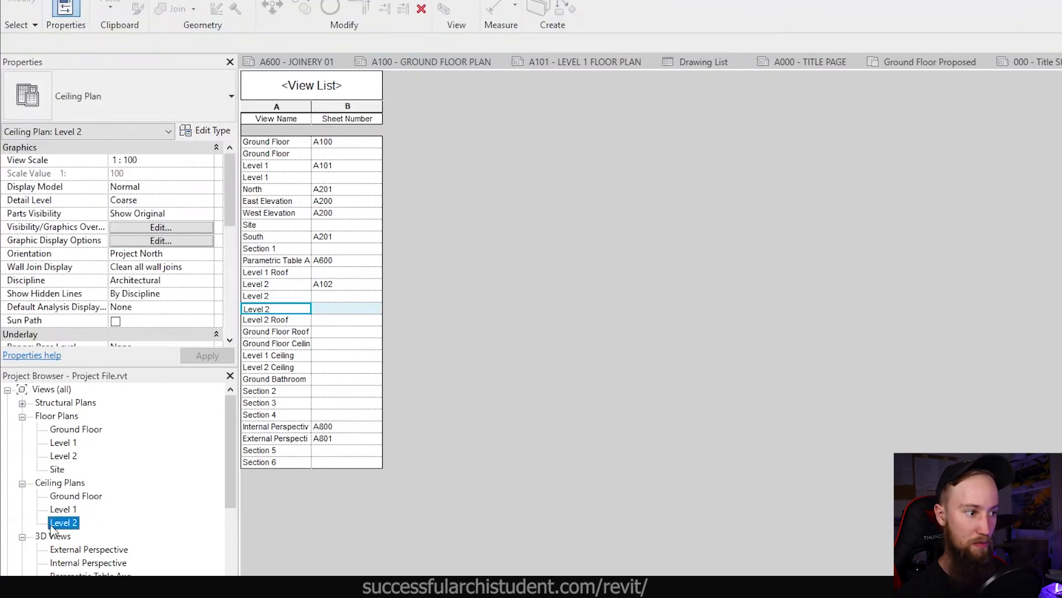
click(280, 299)
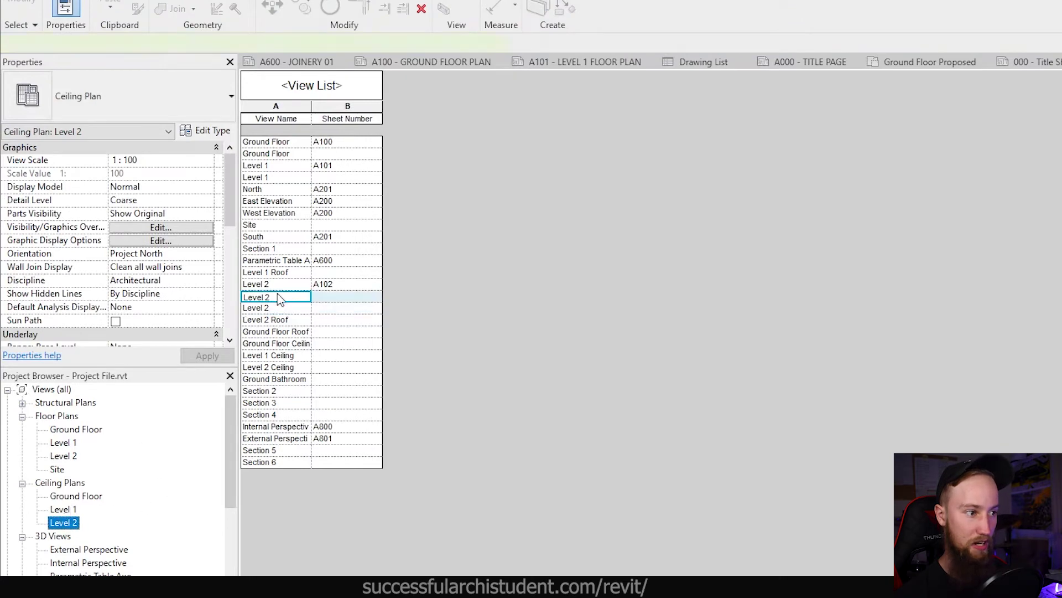
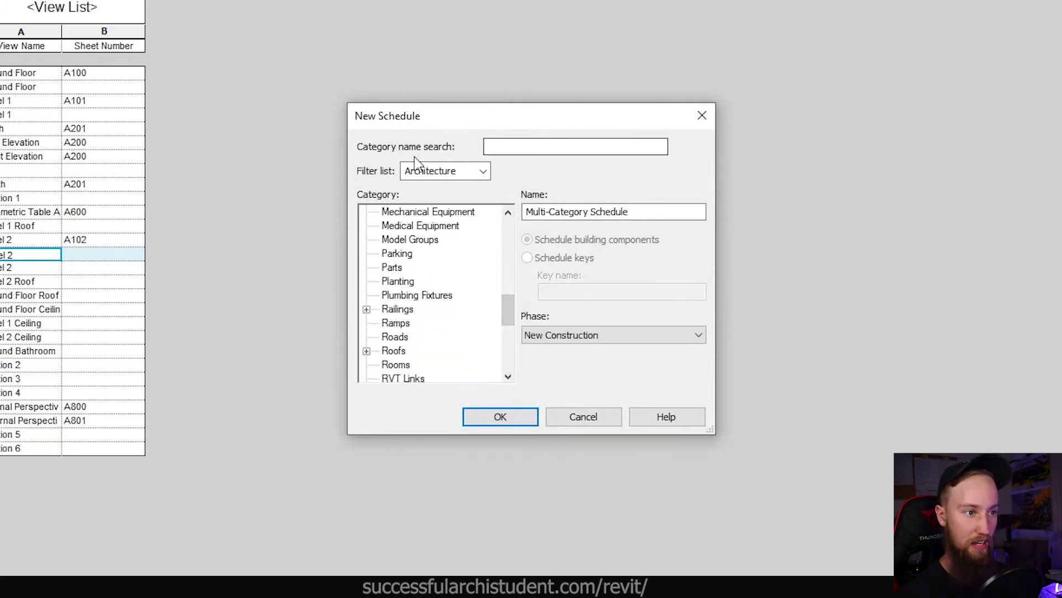
Create a new schedule for the Rooms category, keeping it as building components with the phase set to Existing.
scroll(445, 331, down, 4)
scroll(440, 352, down, 2)
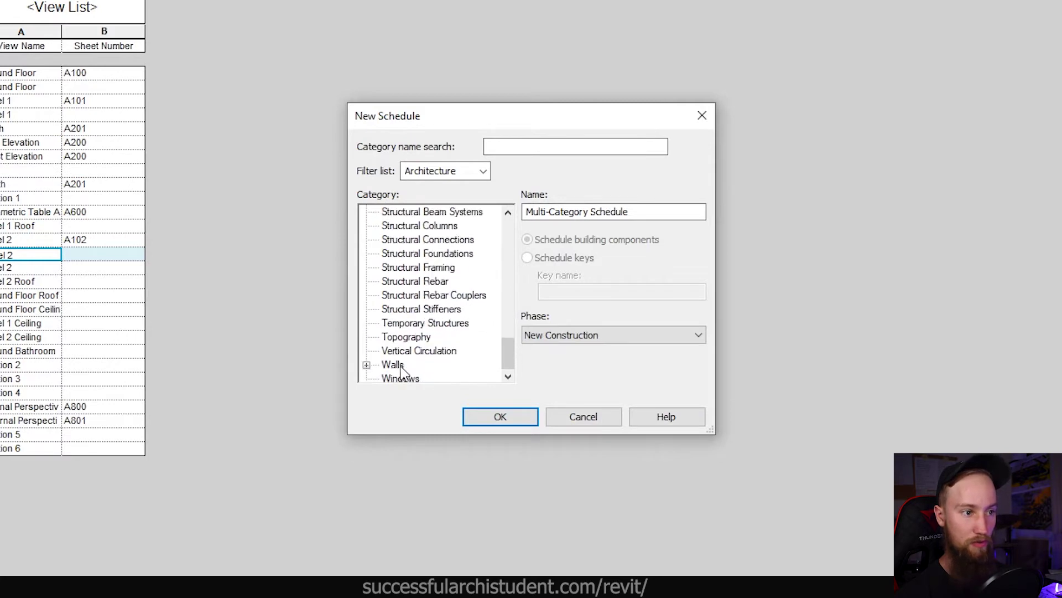
scroll(439, 299, up, 5)
scroll(454, 293, up, 2)
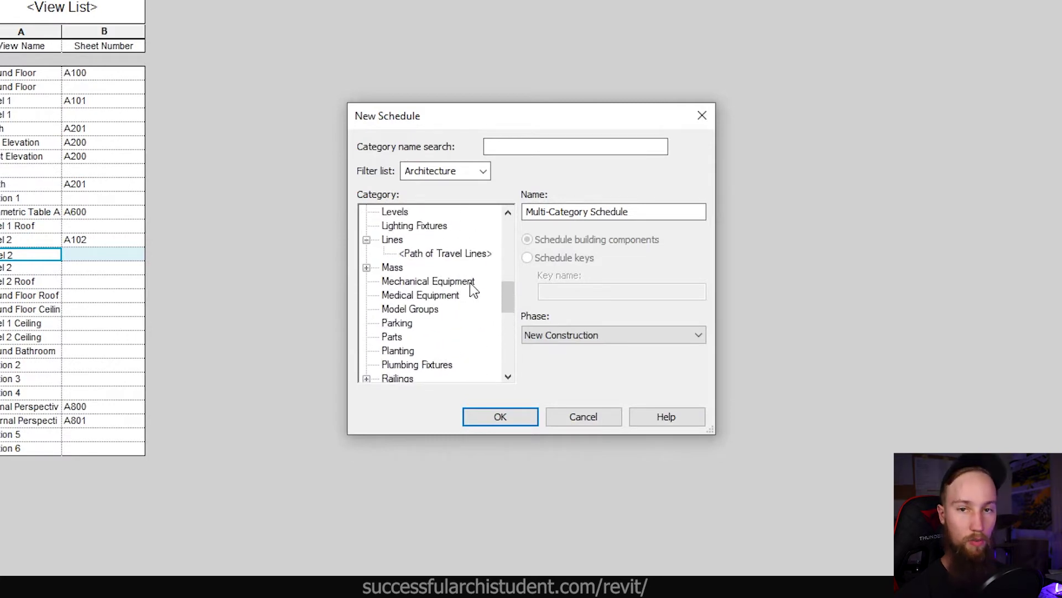
scroll(400, 314, down, 3)
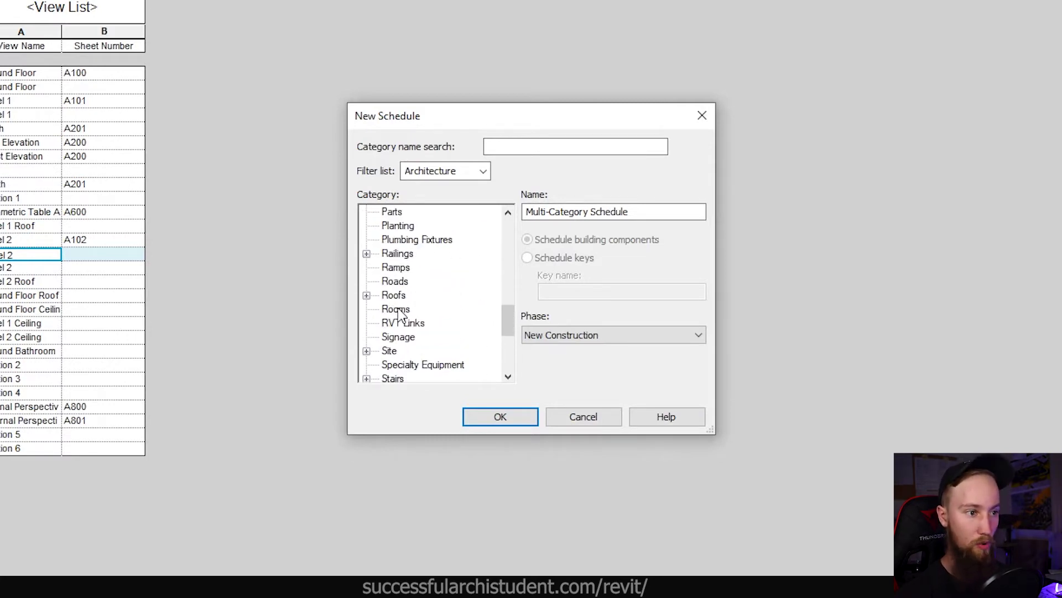
click(401, 314)
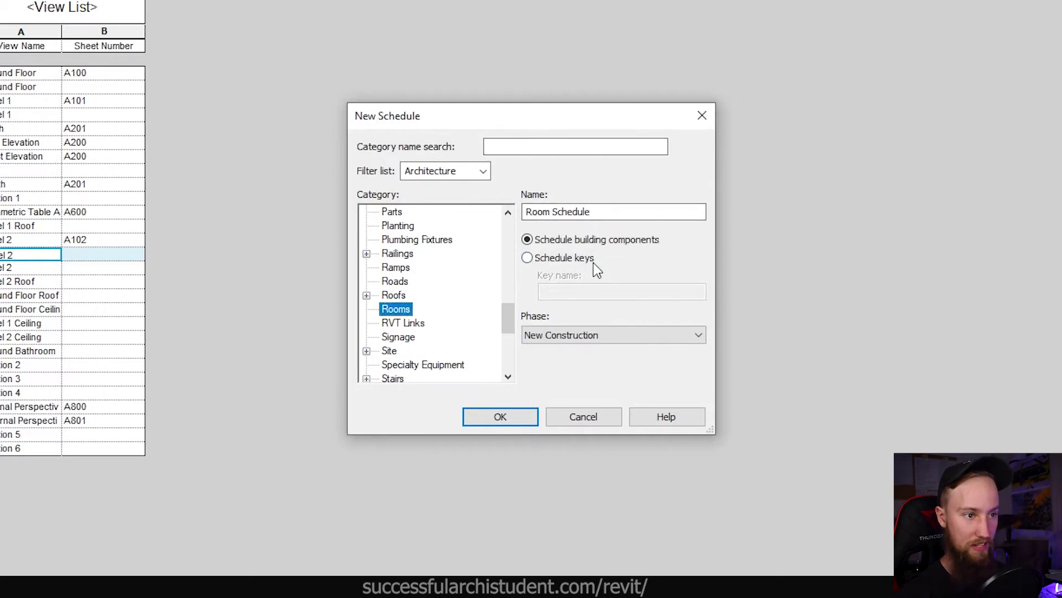
click(606, 334)
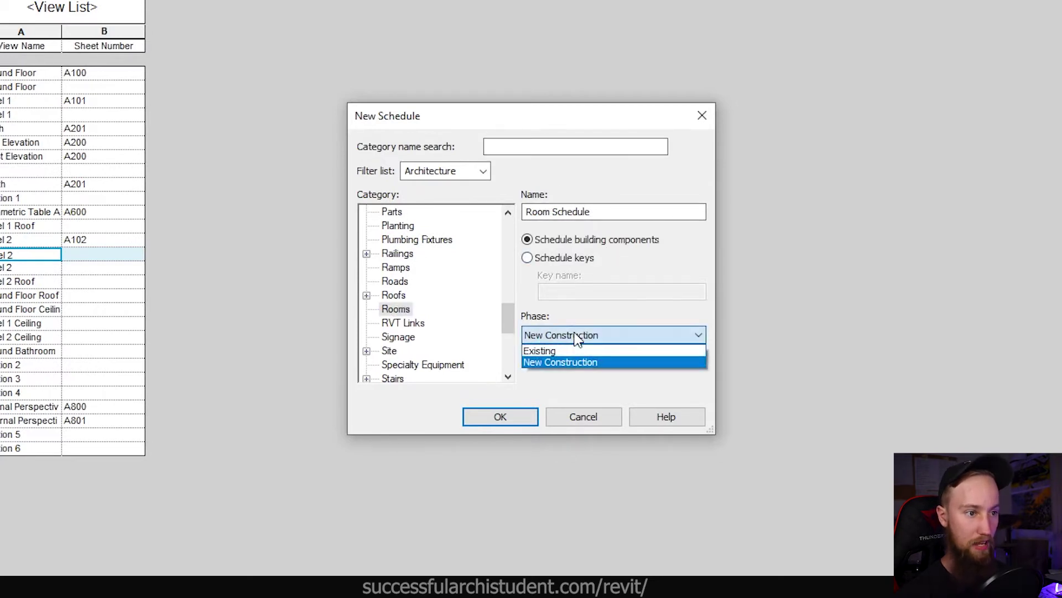
click(565, 349)
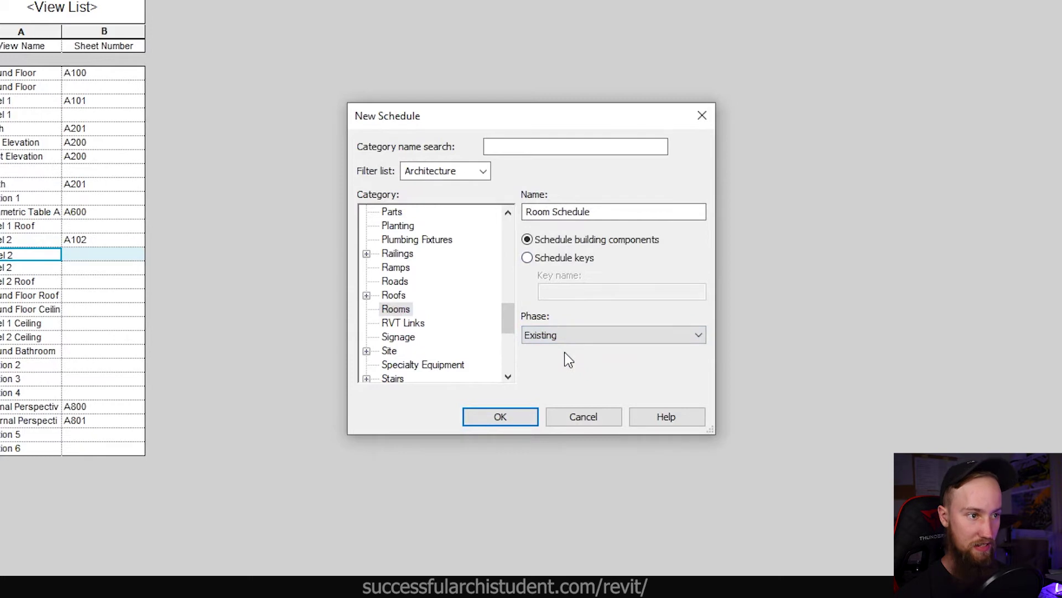
click(505, 416)
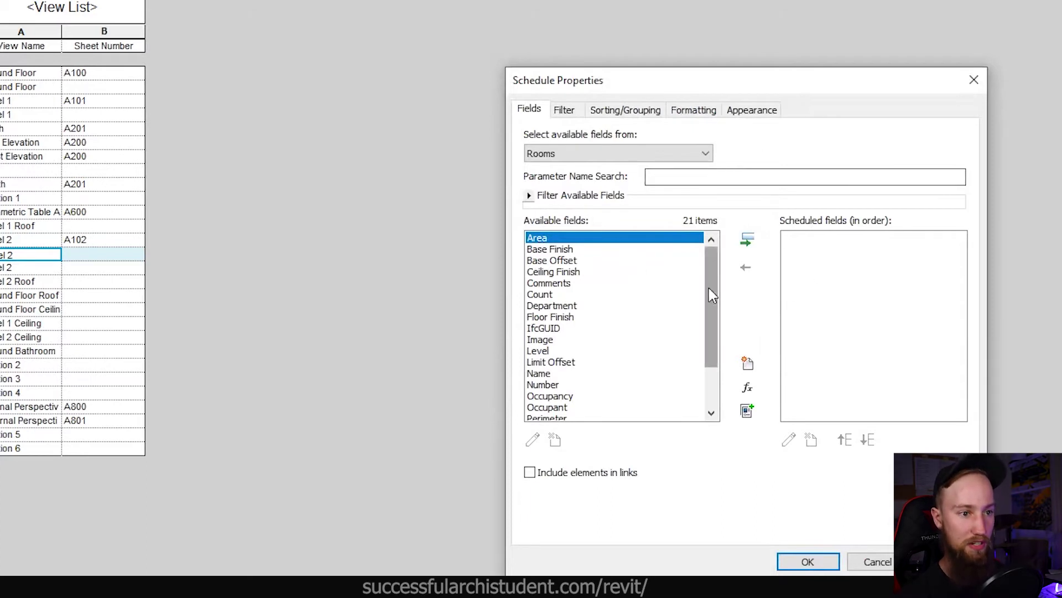
Add the Area, Name and Number fields to the room schedule.
drag(713, 295, 723, 367)
scroll(608, 276, up, 2)
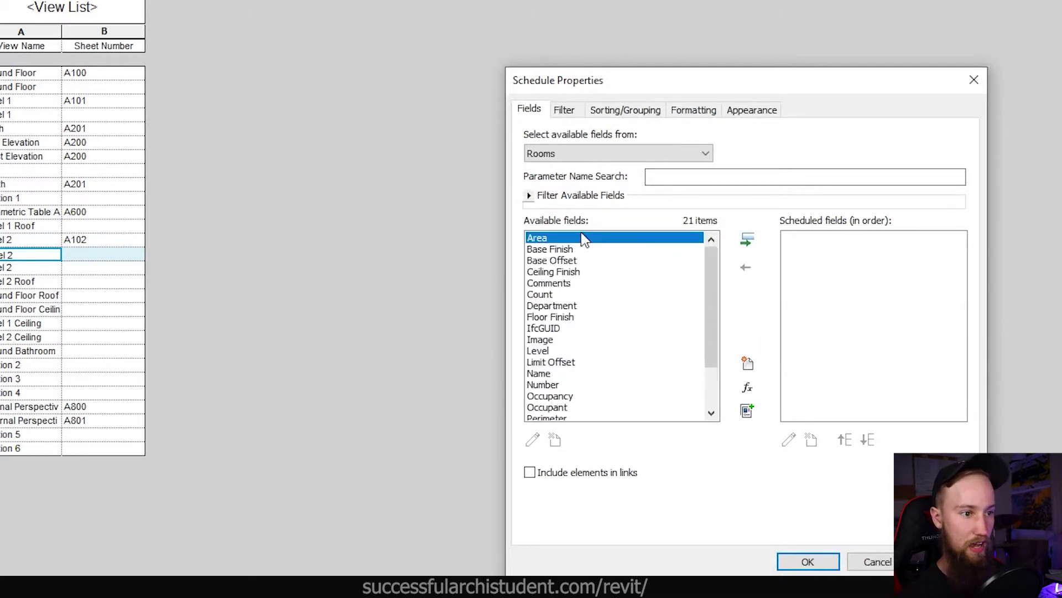
click(747, 239)
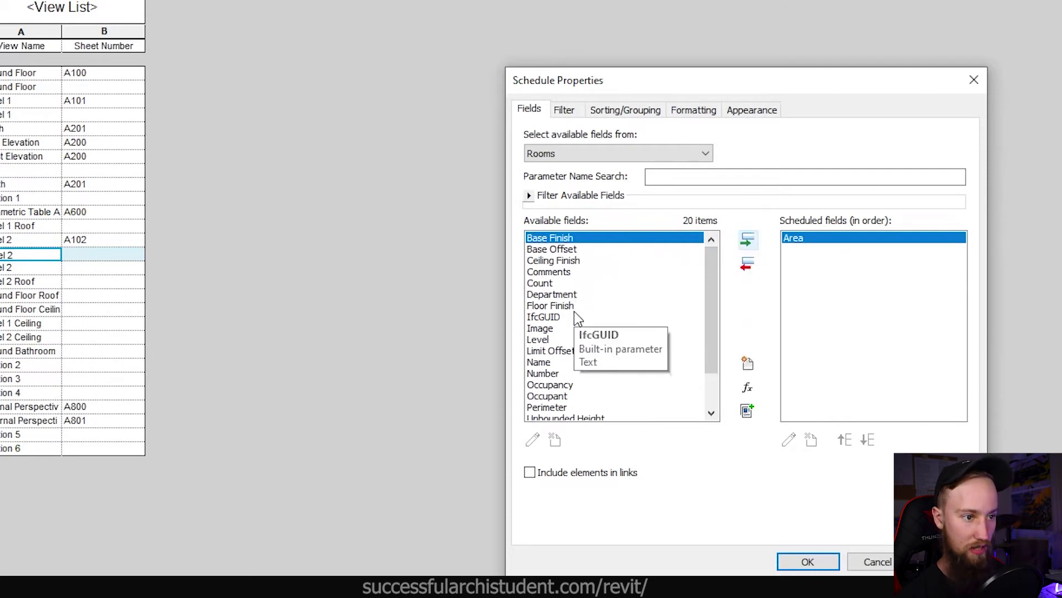
click(553, 362)
click(747, 239)
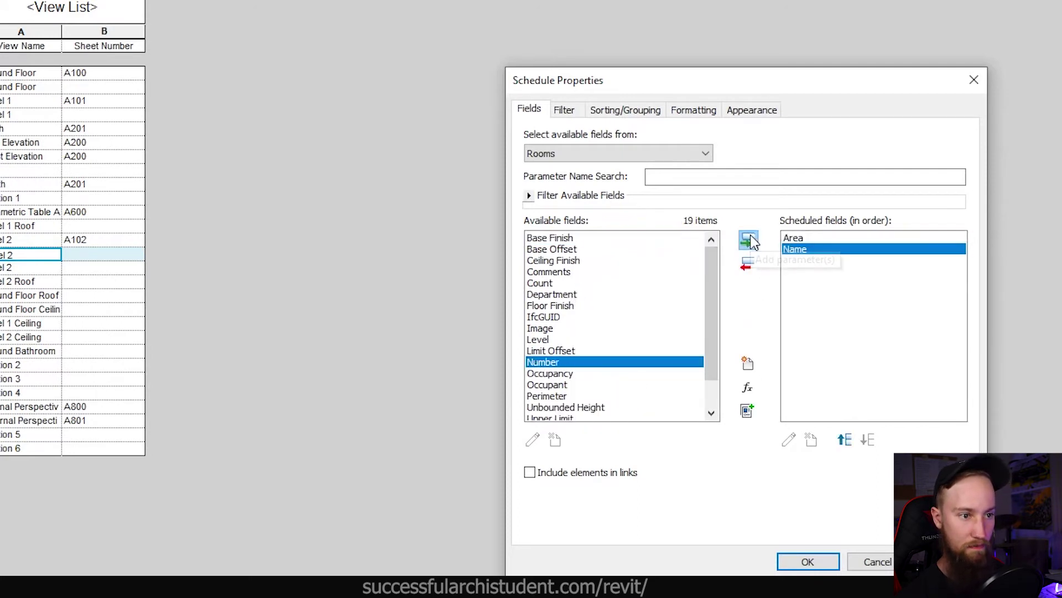
scroll(716, 268, down, 1)
click(747, 239)
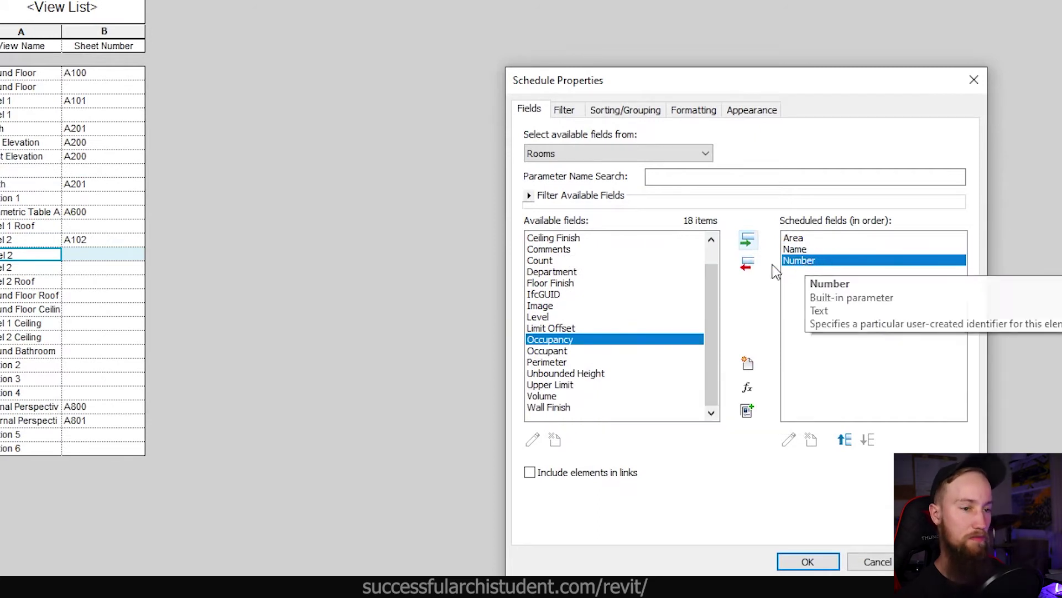
Reorder the room schedule's fields to Number, Name, Area and create the schedule.
mouse_move(804, 263)
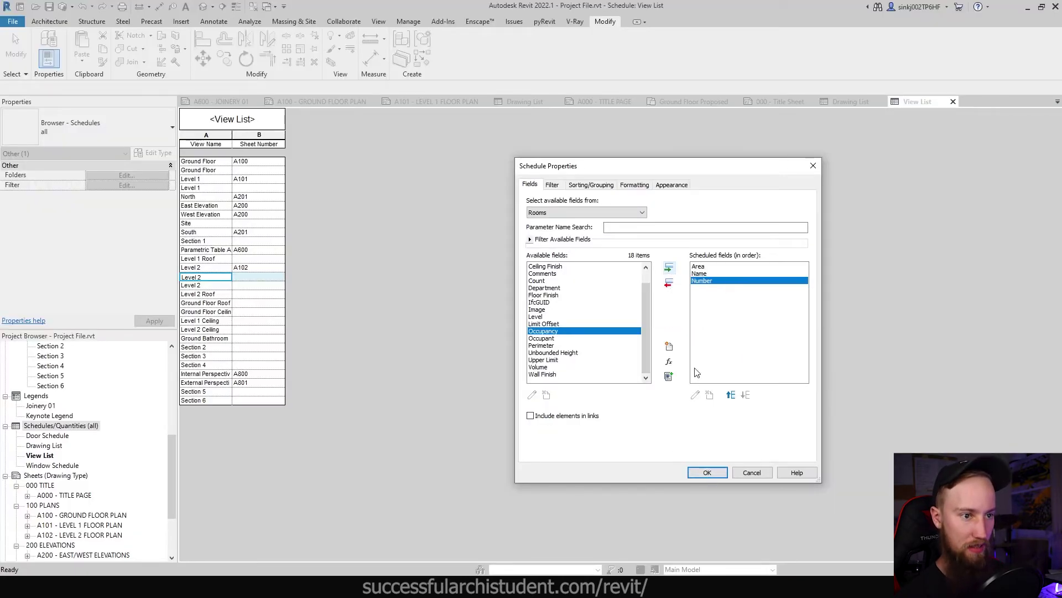
click(730, 396)
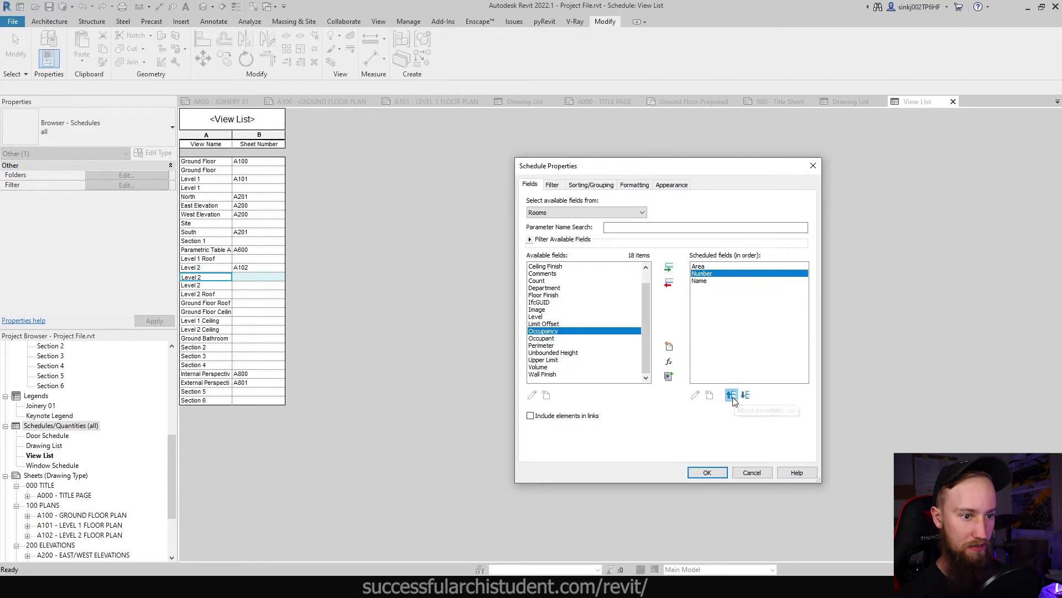
click(732, 396)
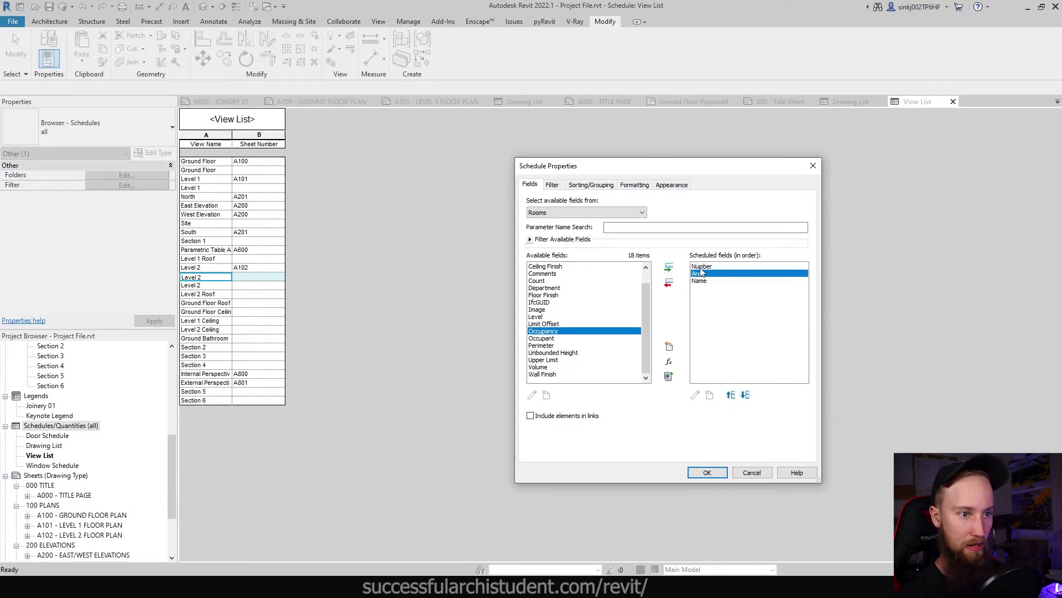
click(700, 274)
click(745, 395)
click(702, 273)
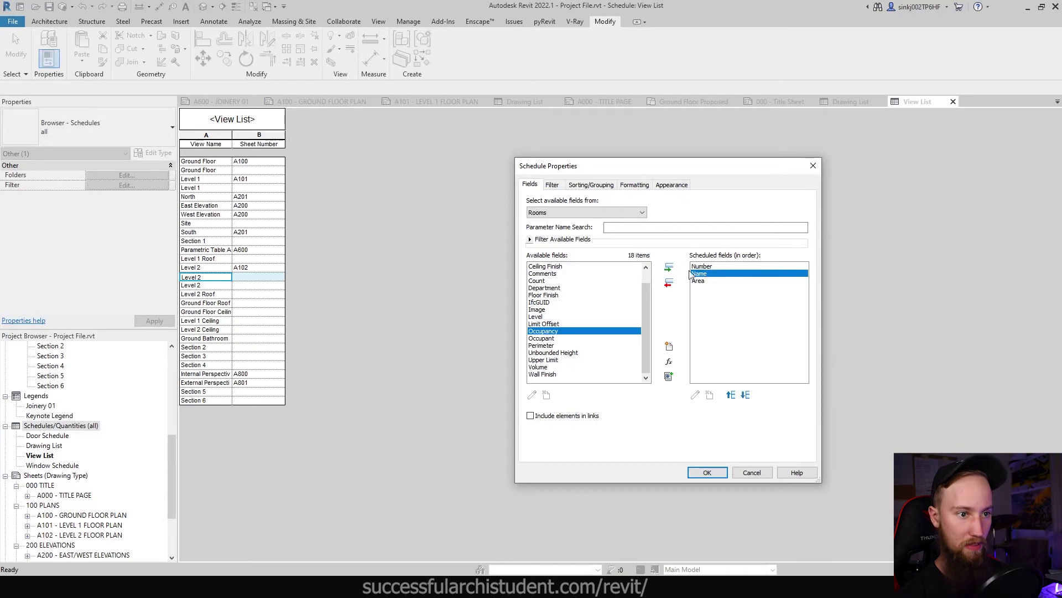
click(707, 472)
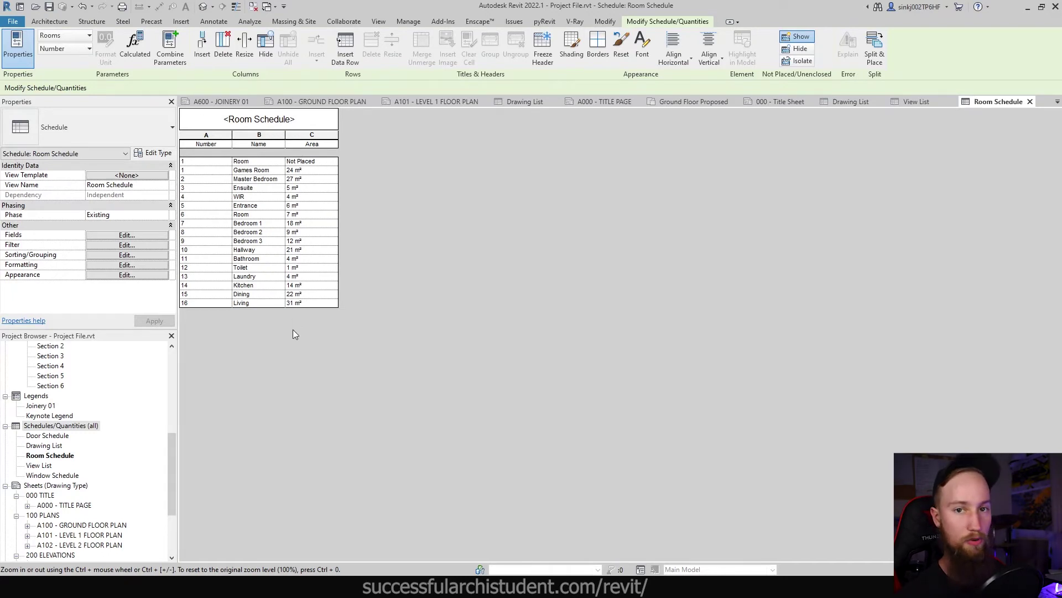
click(248, 232)
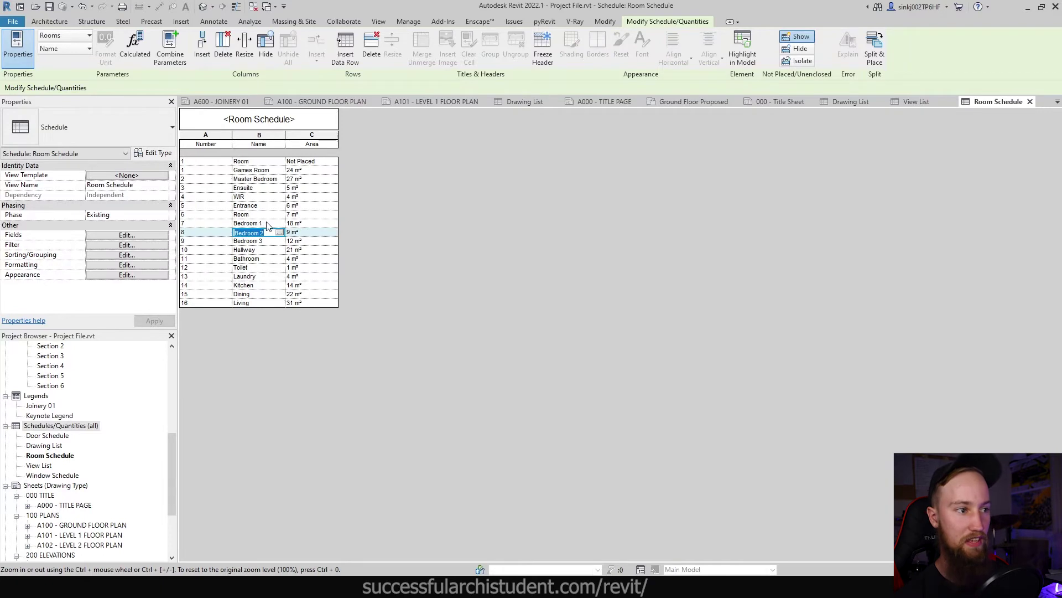
click(270, 214)
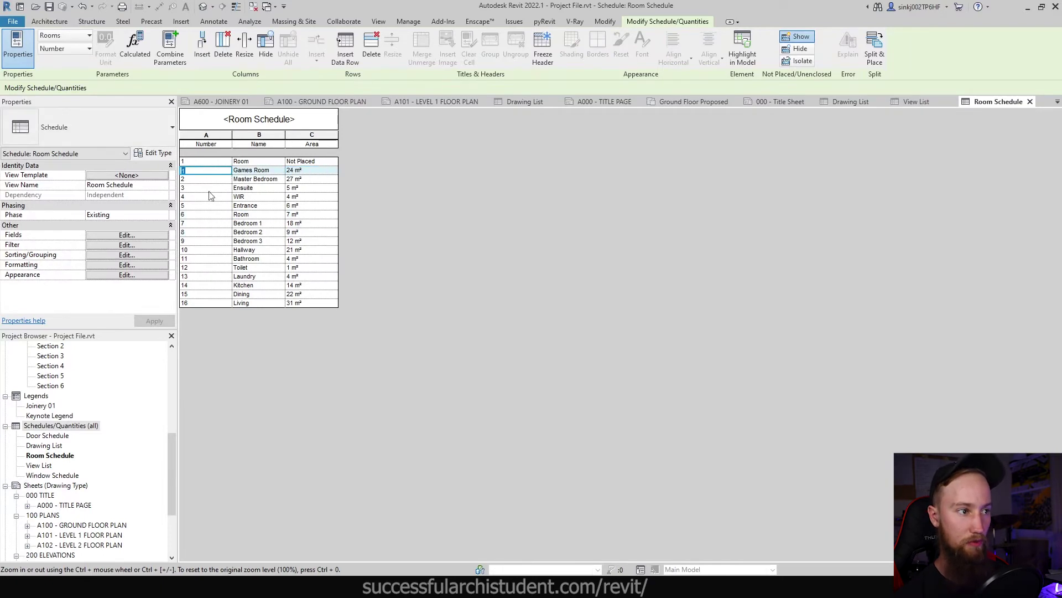
click(216, 224)
click(263, 171)
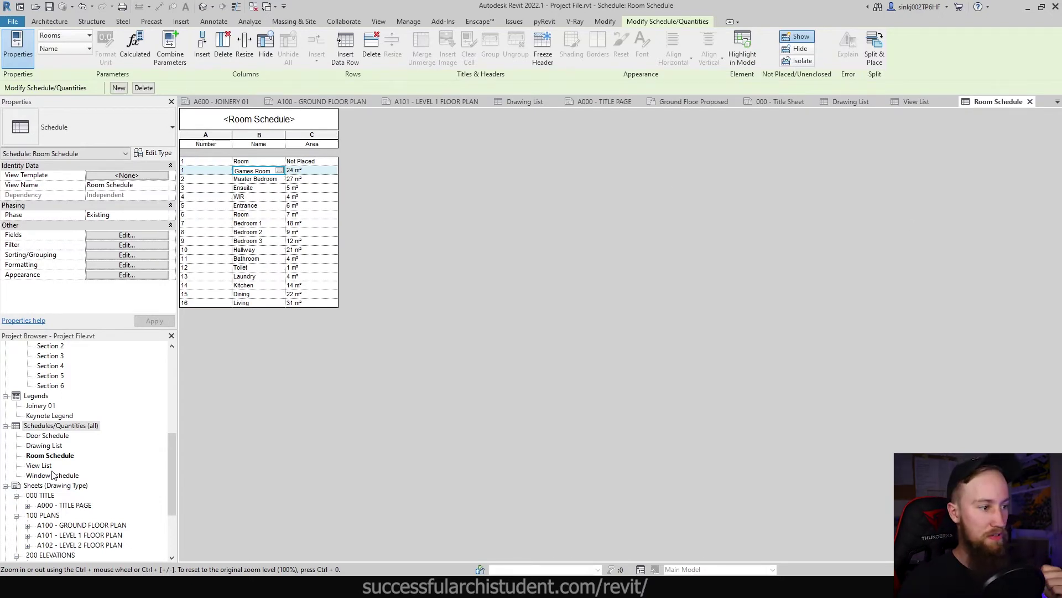
Open the Door Schedule and review its scheduled fields without changing them.
click(47, 436)
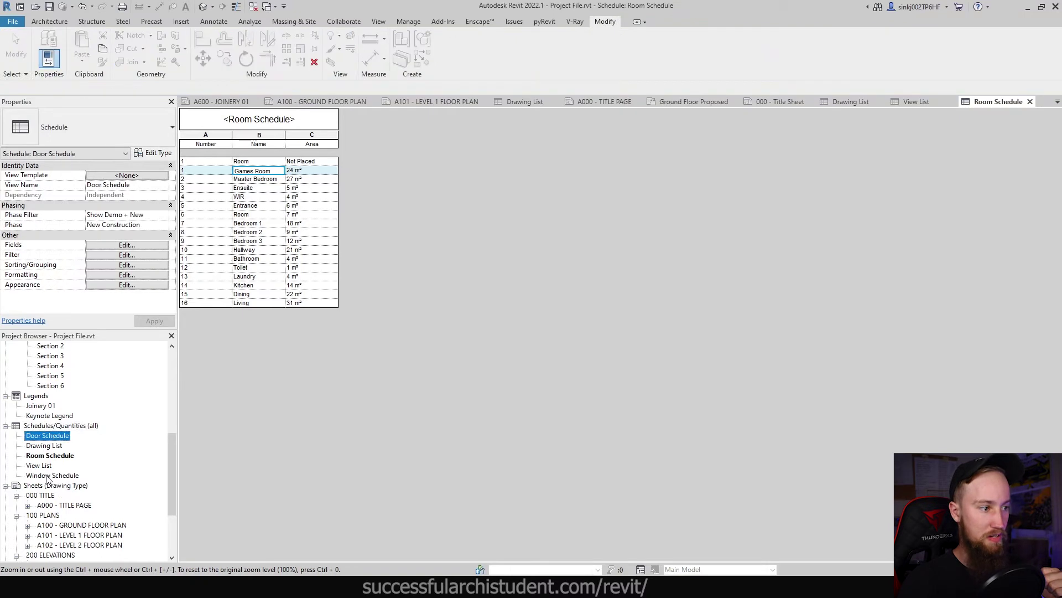
click(50, 475)
click(53, 437)
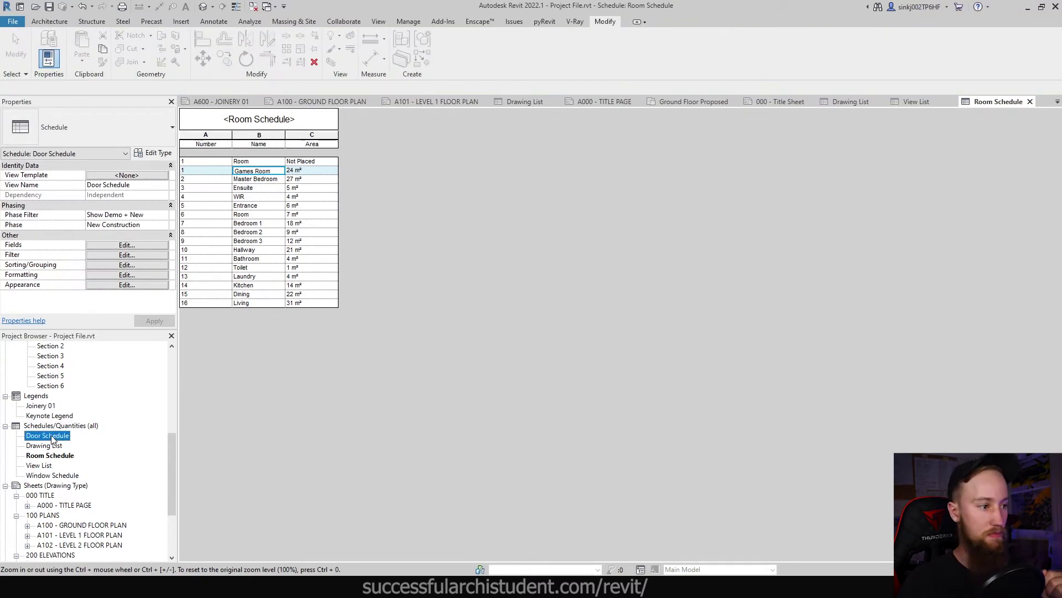
double_click(48, 436)
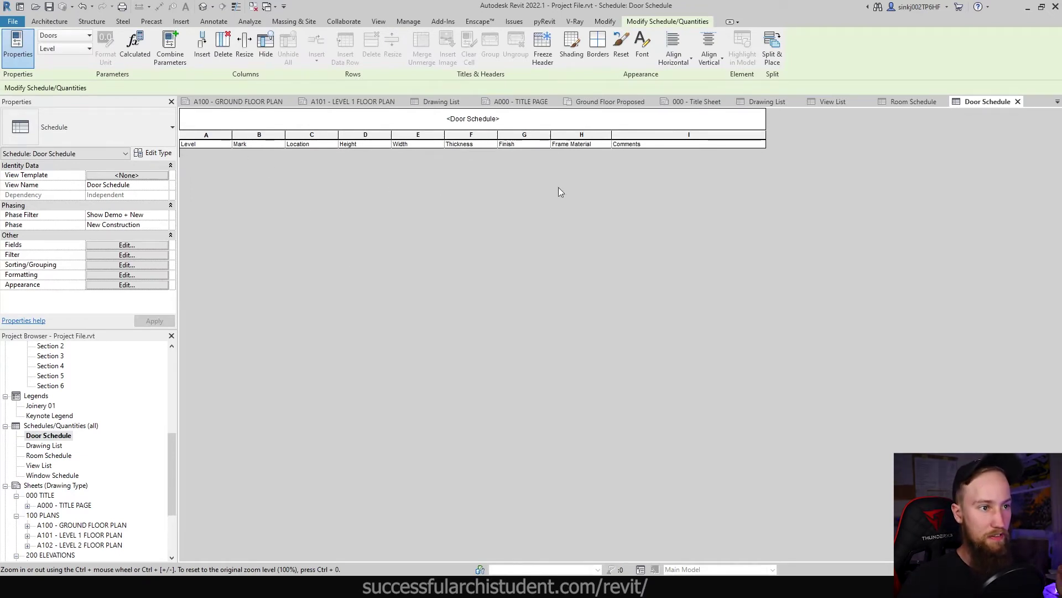
click(143, 245)
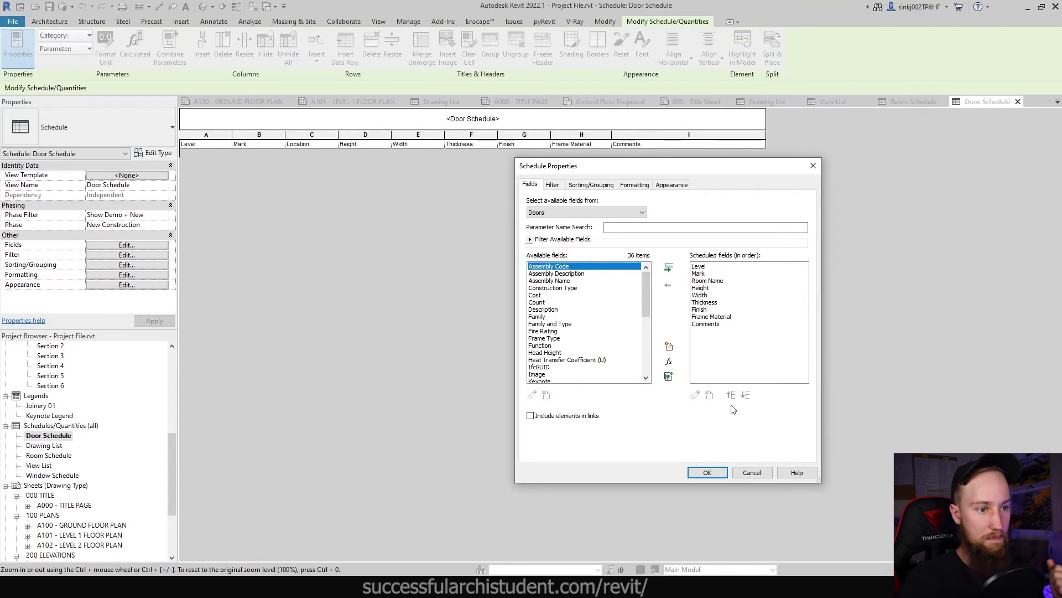
click(754, 472)
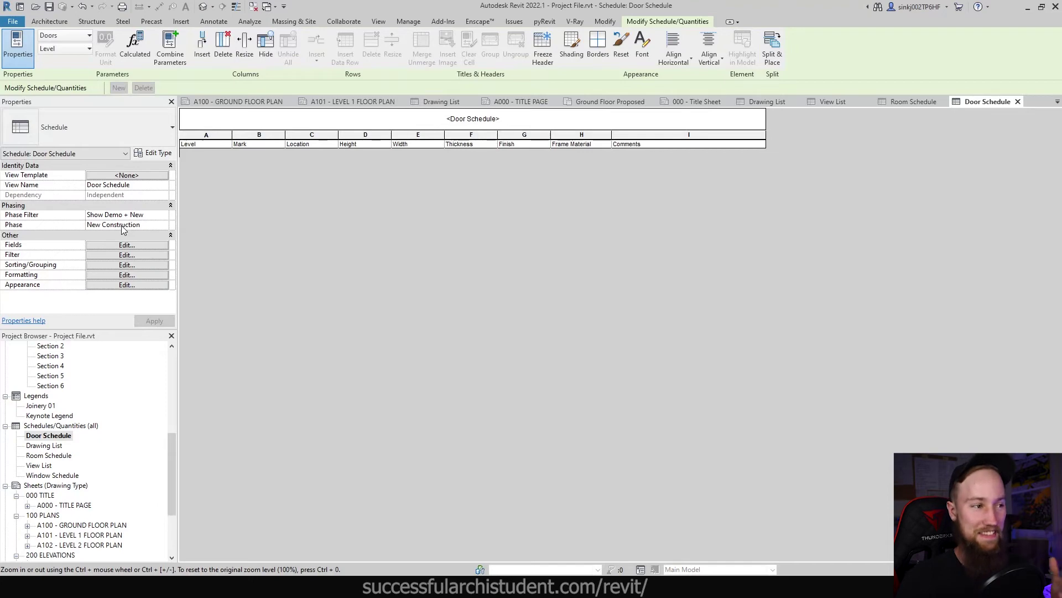
Set the door schedule's phase to Existing and its phase filter to Show All.
click(164, 224)
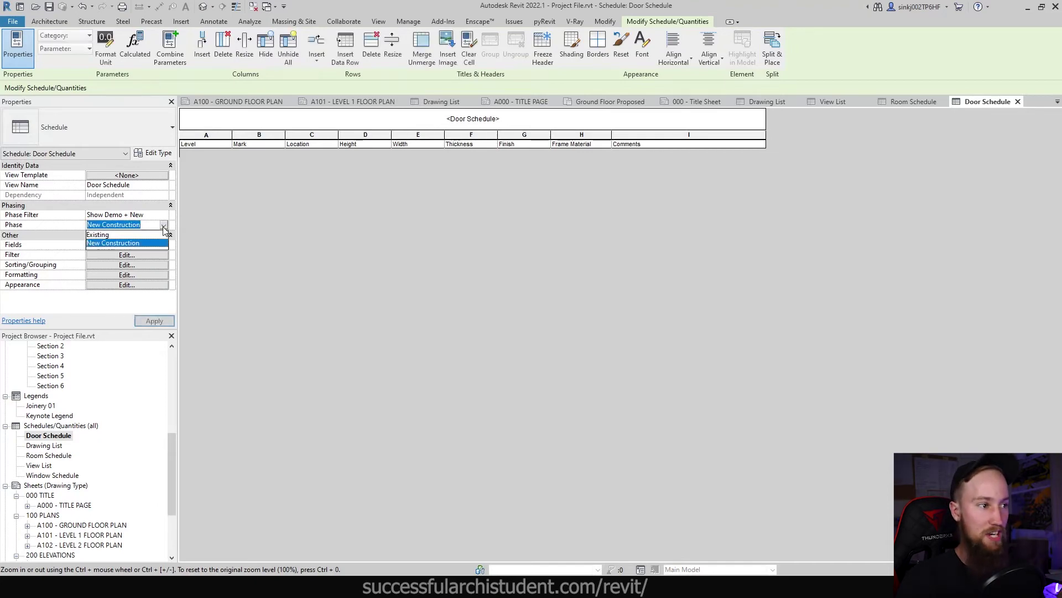
click(116, 236)
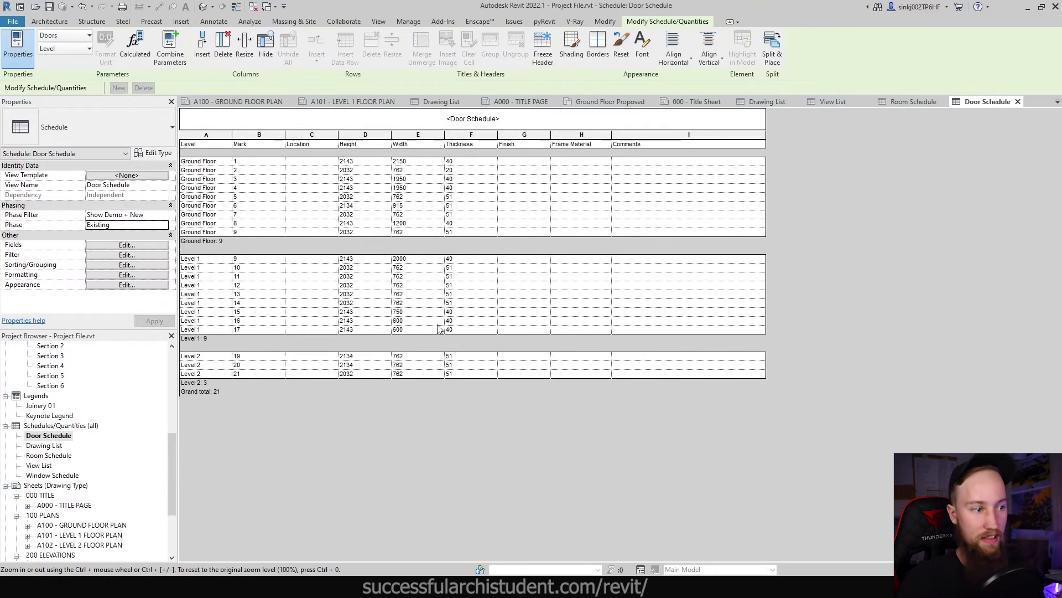
click(164, 215)
click(111, 232)
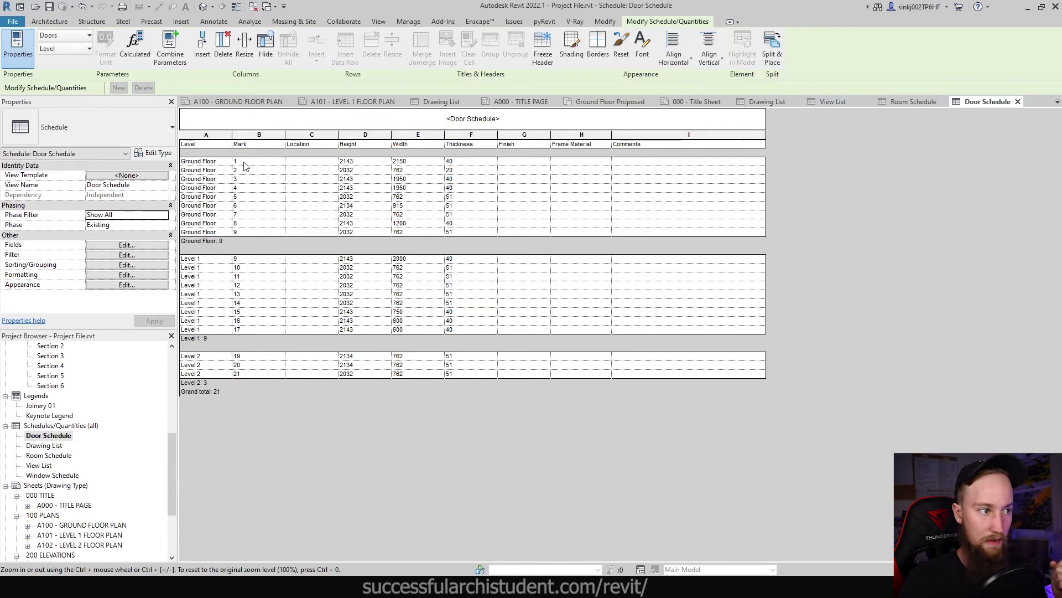
Rename the Mark column heading in the door schedule as Door Number.
click(253, 146)
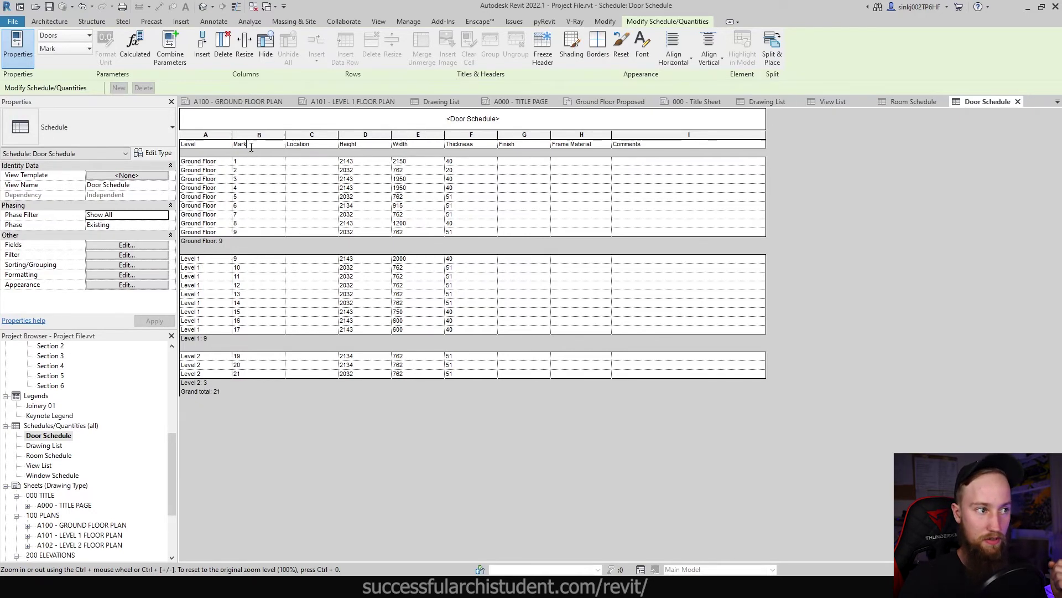
drag(253, 146, 212, 144)
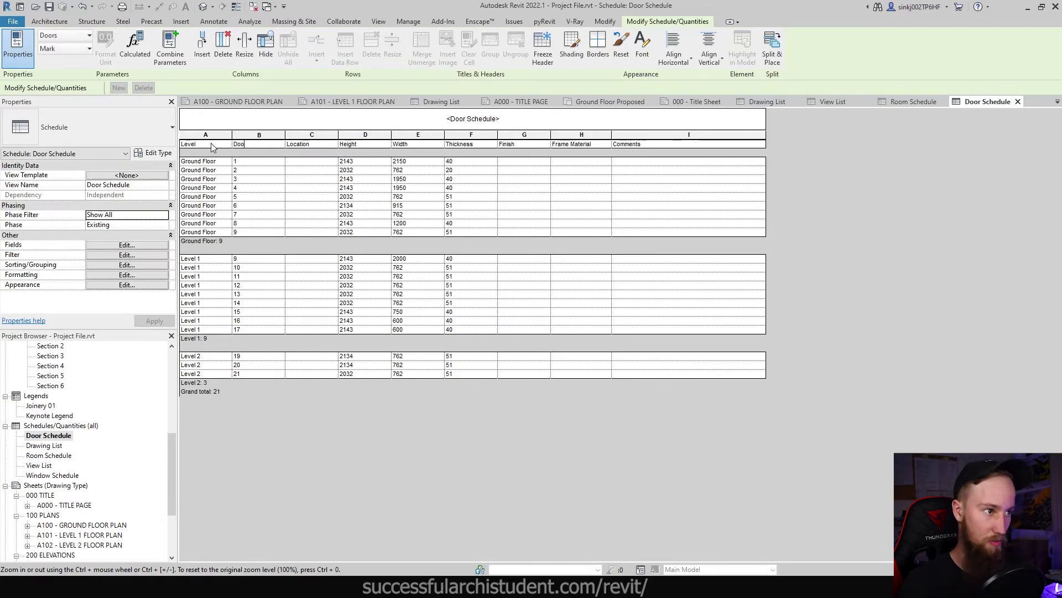
text(Door Number)
click(212, 146)
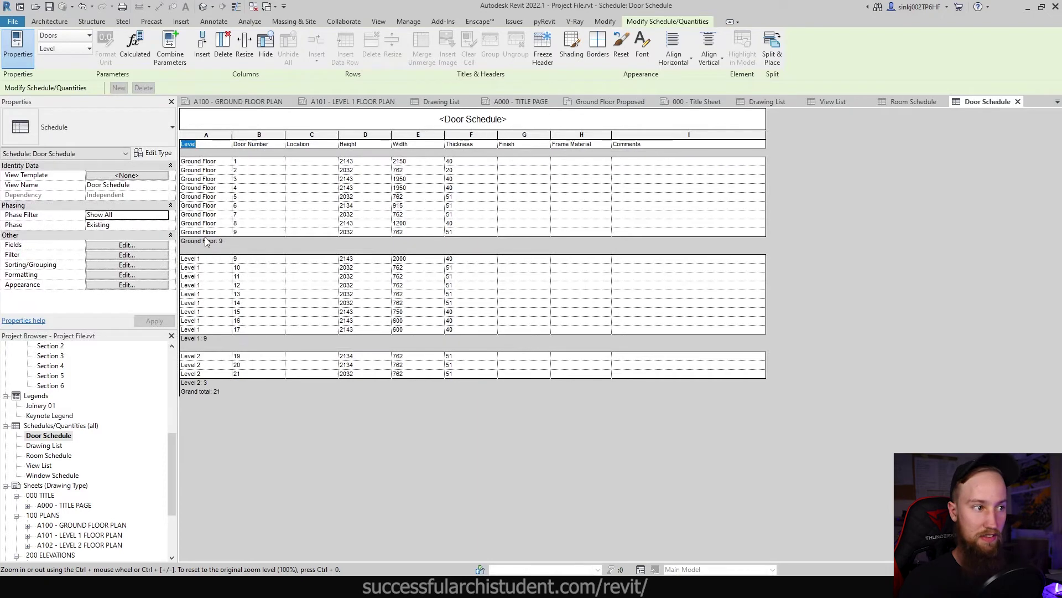
Review the door schedule's sorting, grouping and formatting settings, leaving them unchanged.
click(135, 245)
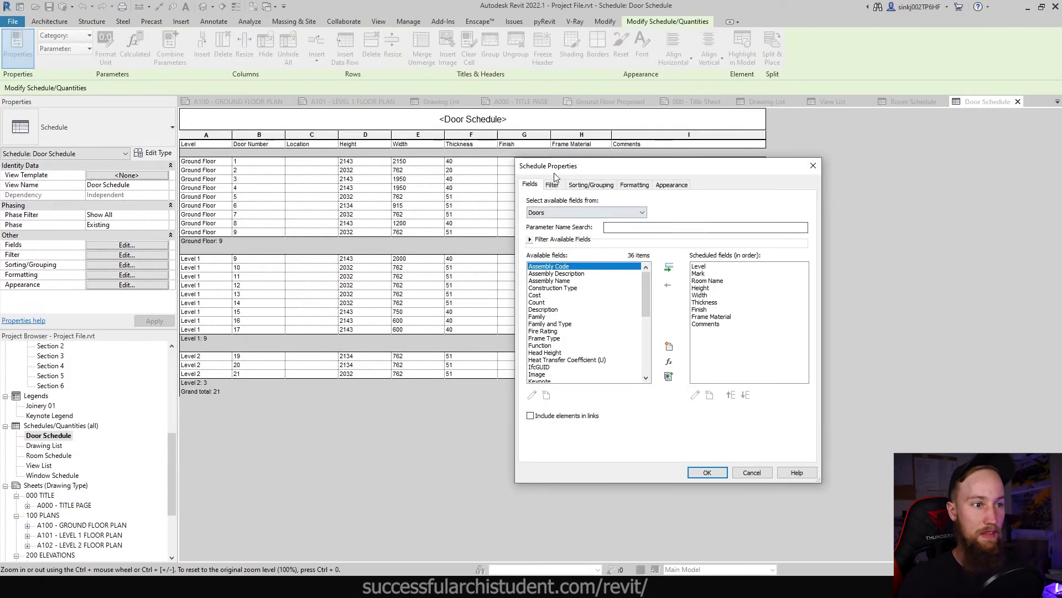
click(590, 185)
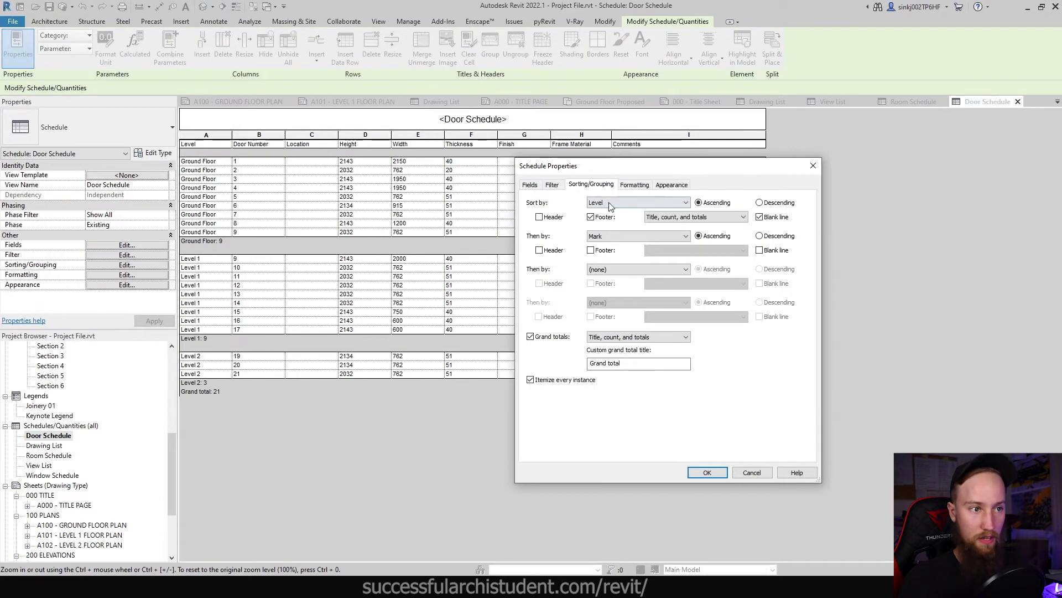
click(616, 203)
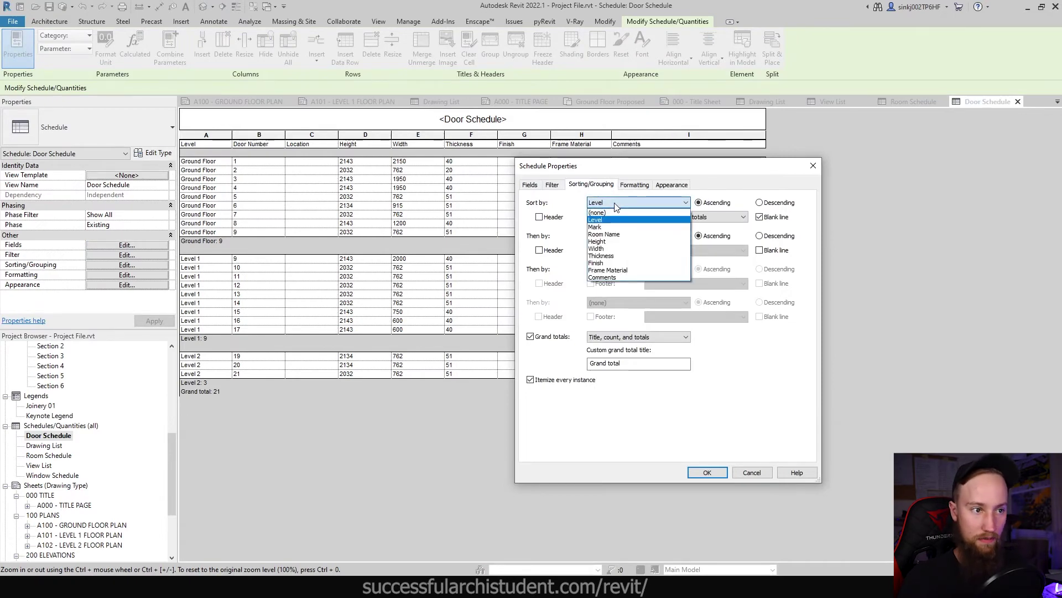
click(617, 204)
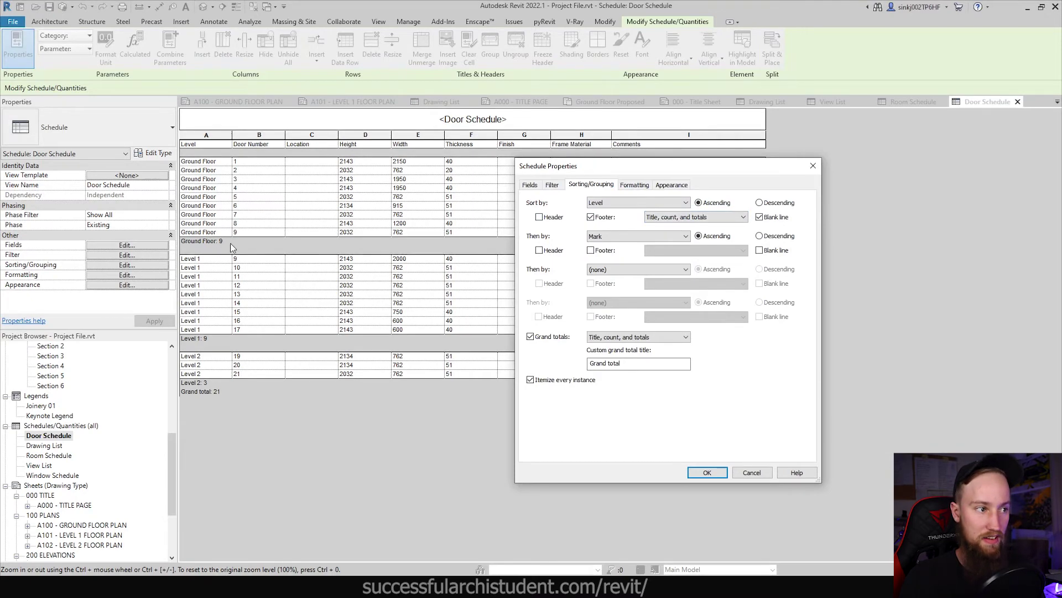
drag(570, 169, 767, 178)
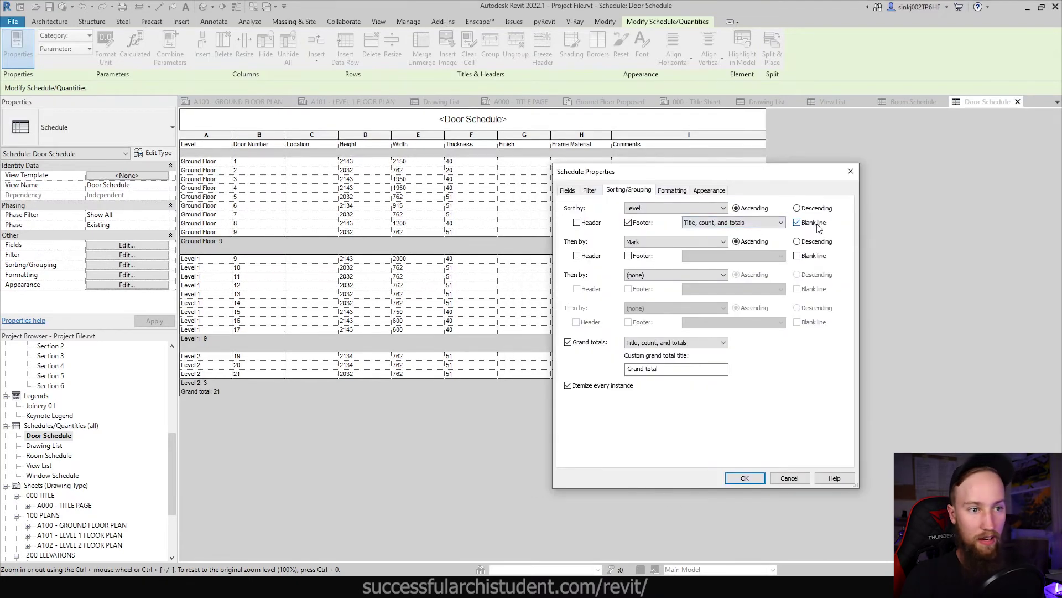
click(683, 192)
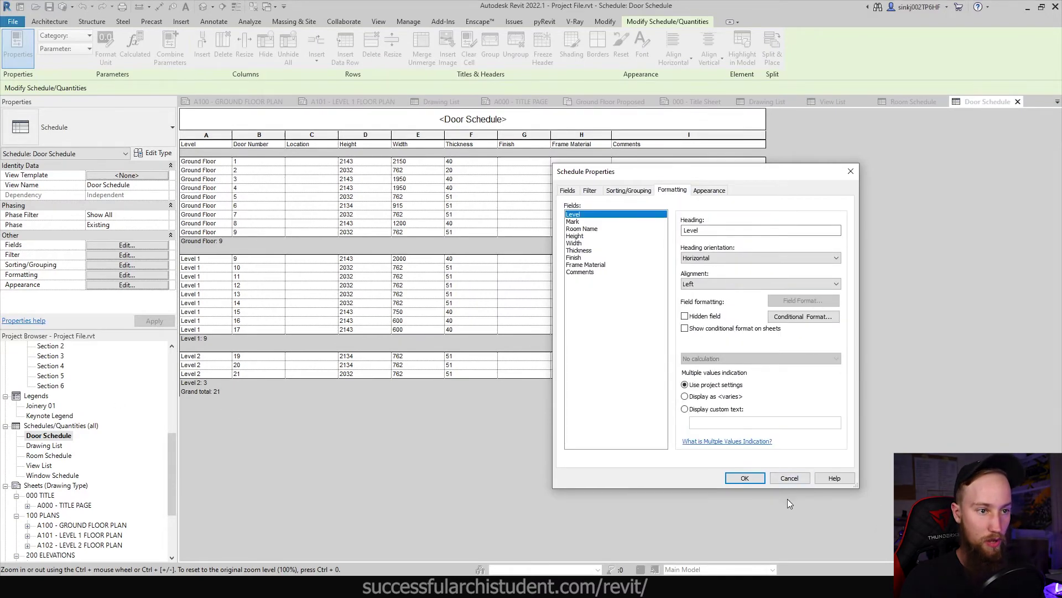
click(789, 477)
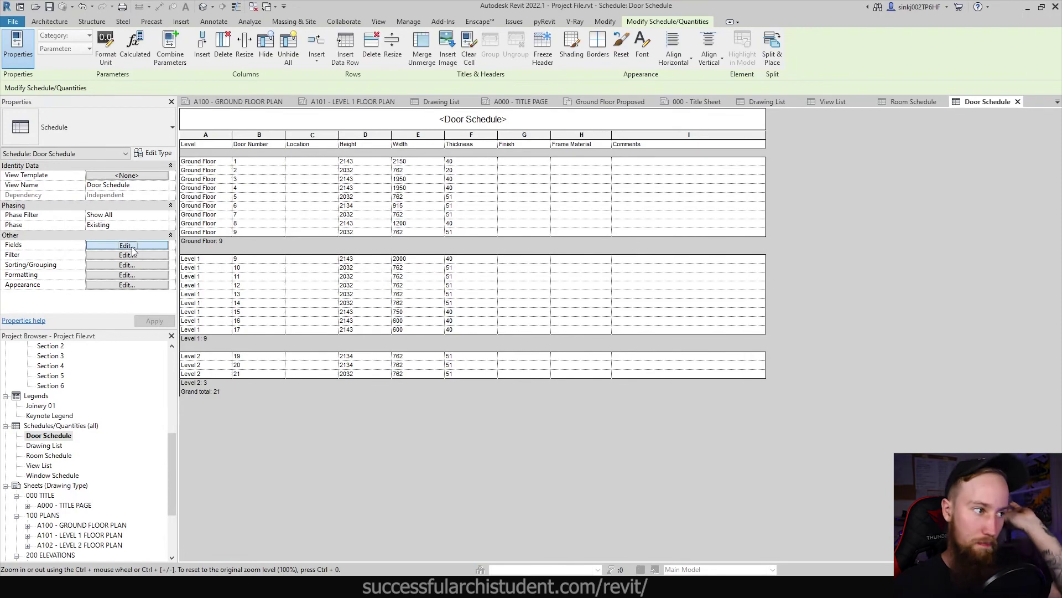
Start a calculated parameter in the door schedule's fields, named Door Area and of type Area.
click(127, 245)
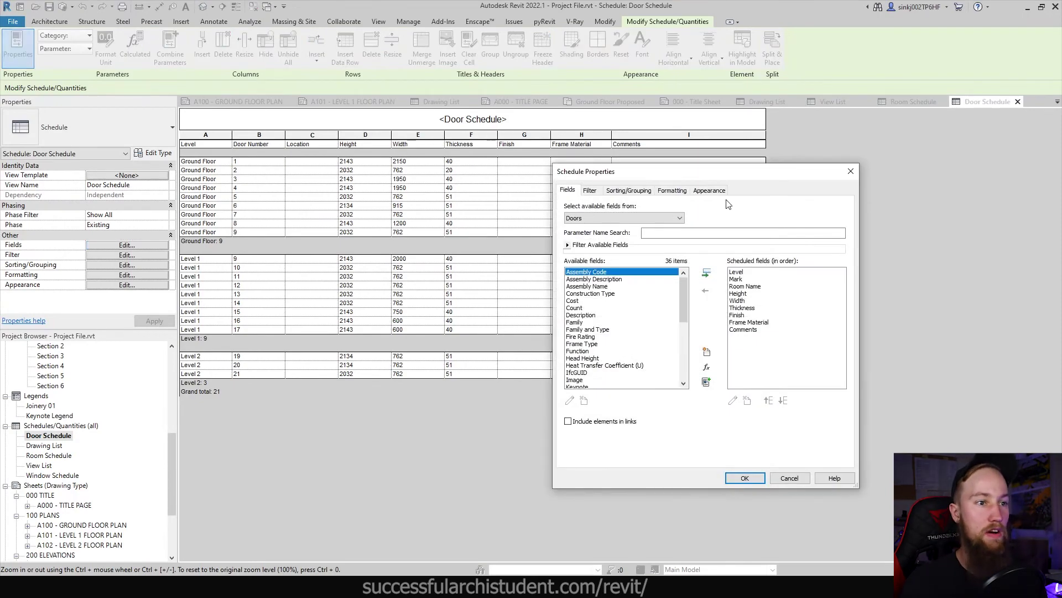
drag(711, 173, 717, 174)
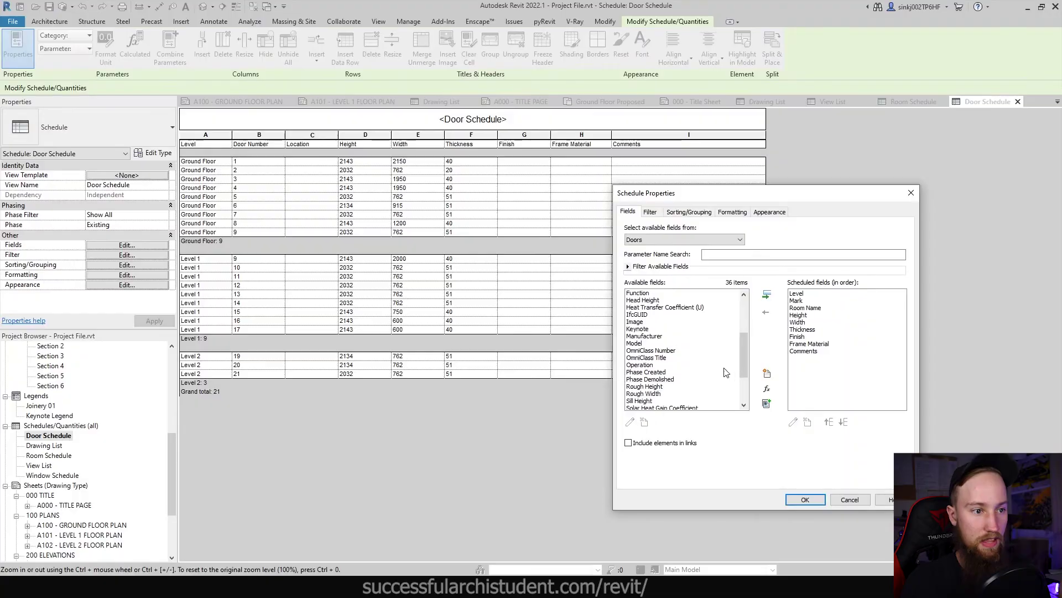
scroll(683, 368, up, 5)
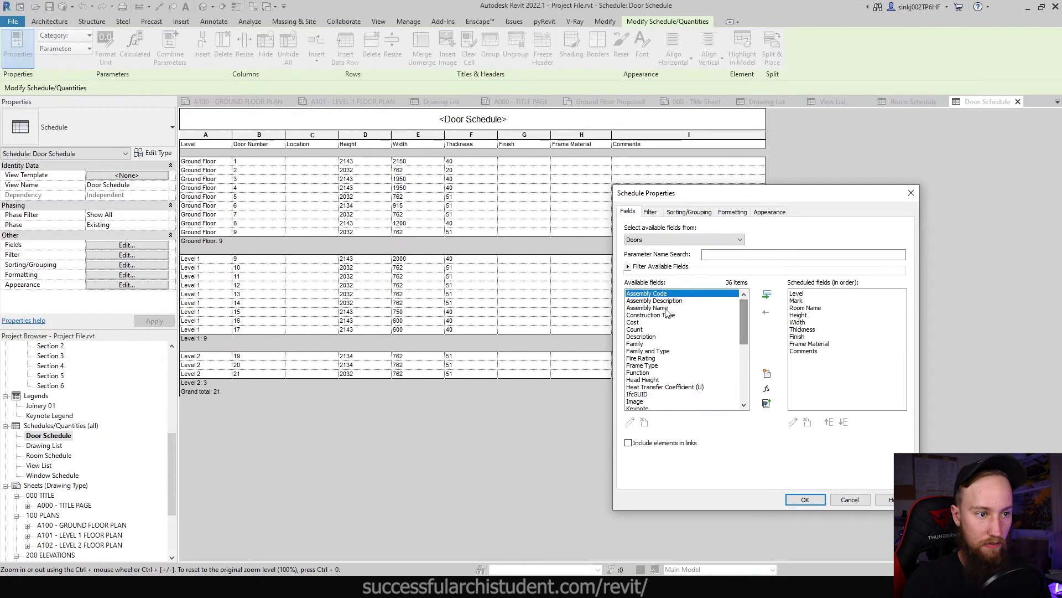
scroll(684, 348, down, 3)
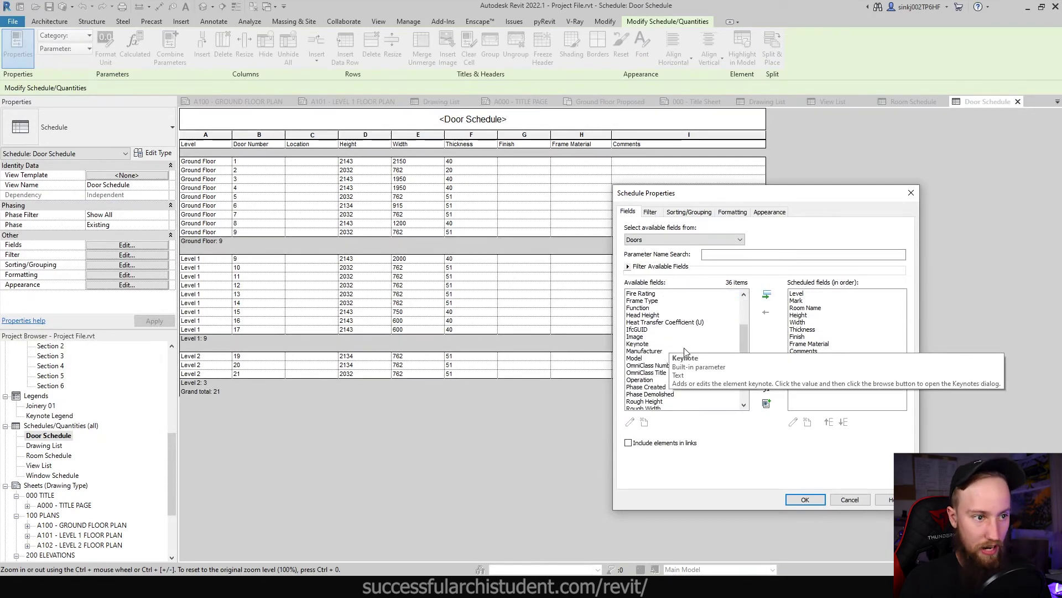
scroll(684, 347, down, 4)
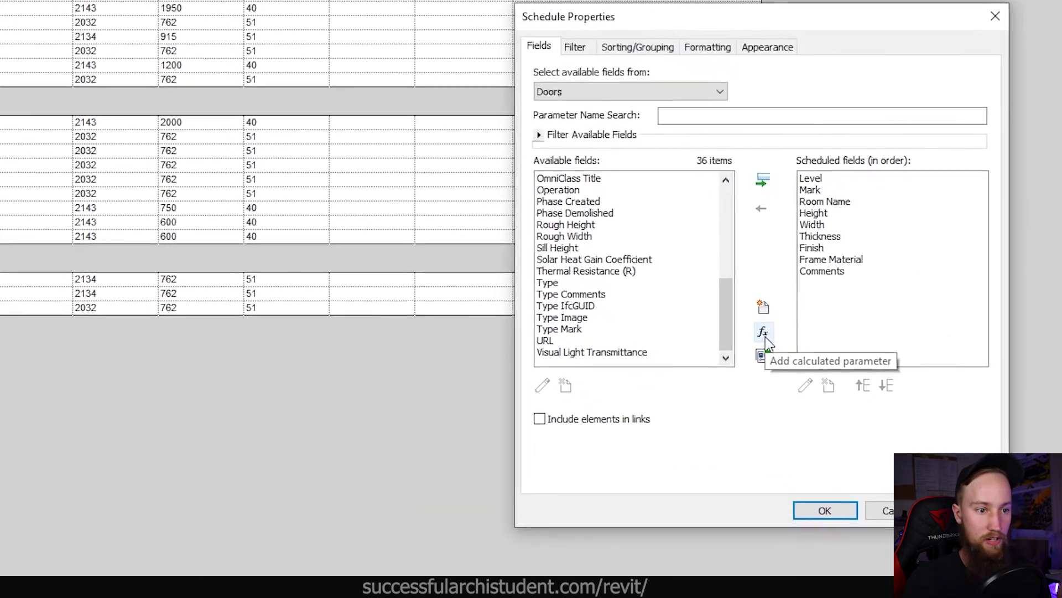
click(768, 374)
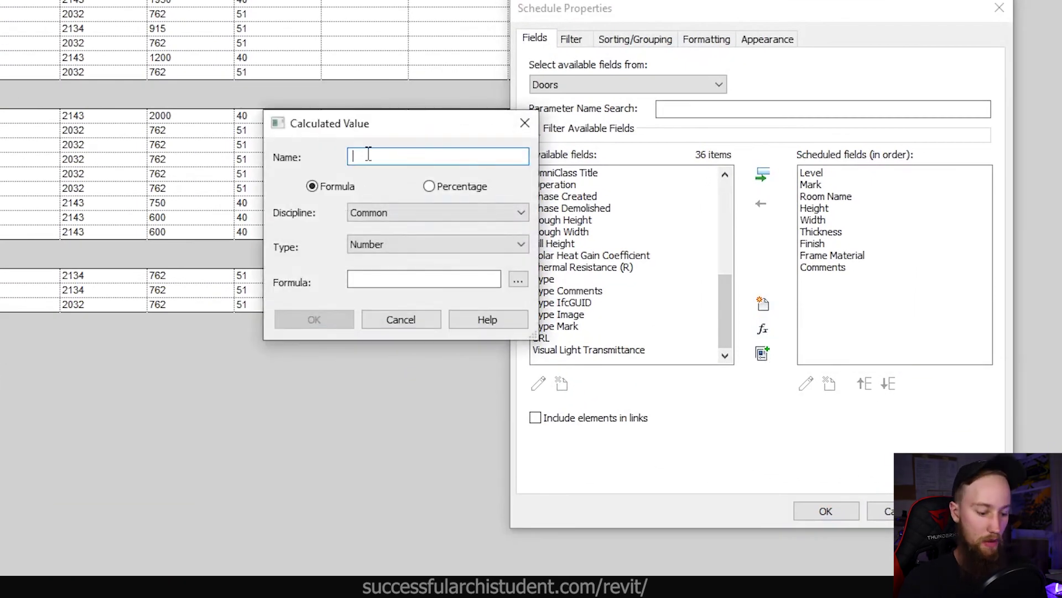
text(Door Area)
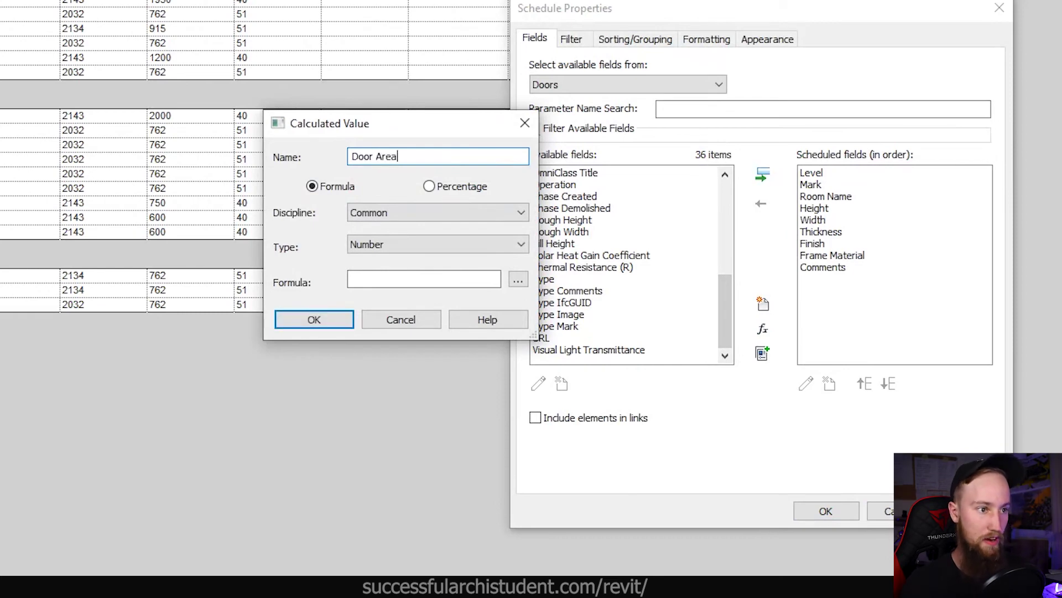
click(370, 246)
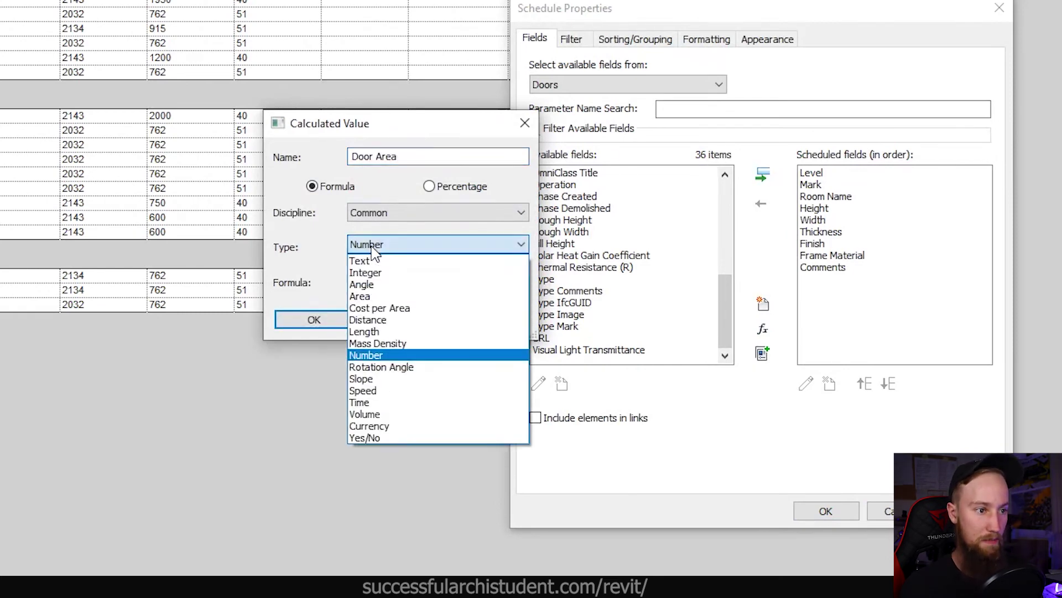
click(380, 296)
Define the Door Area formula as Height*Width and add the calculated field to the door schedule.
click(367, 280)
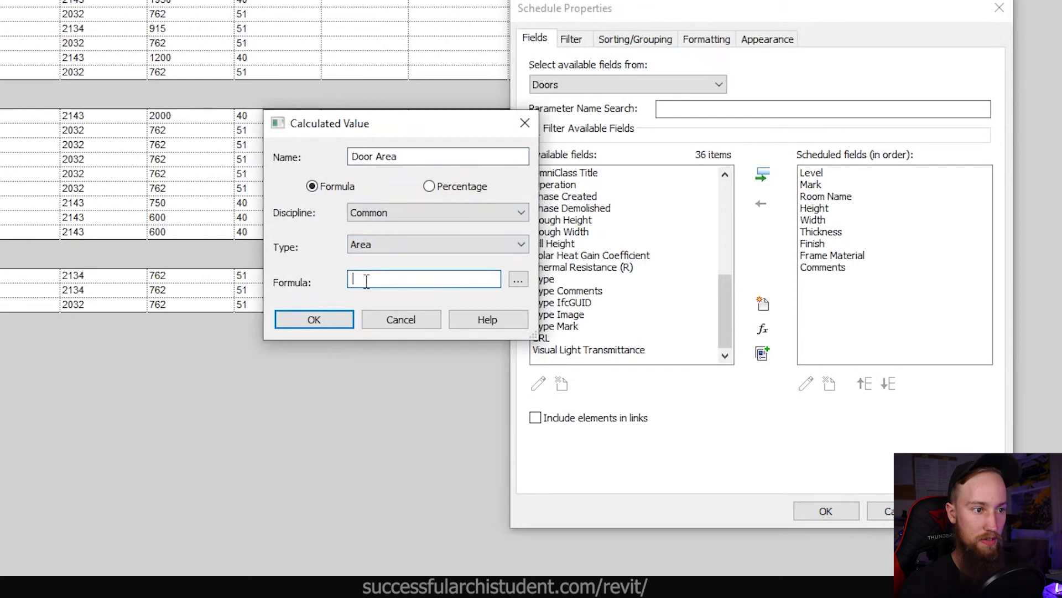
text(Height)
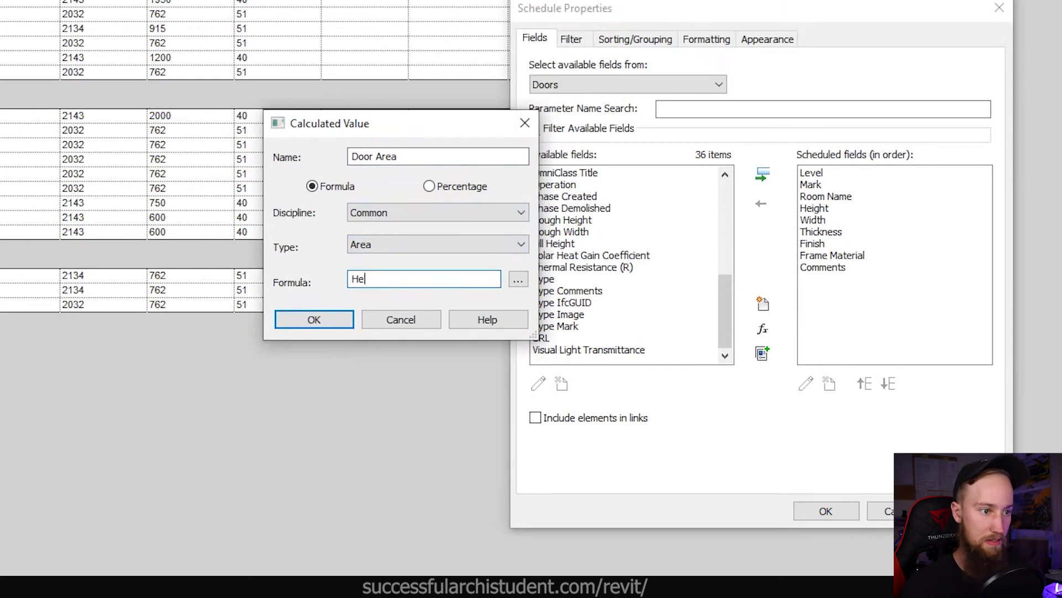
click(518, 280)
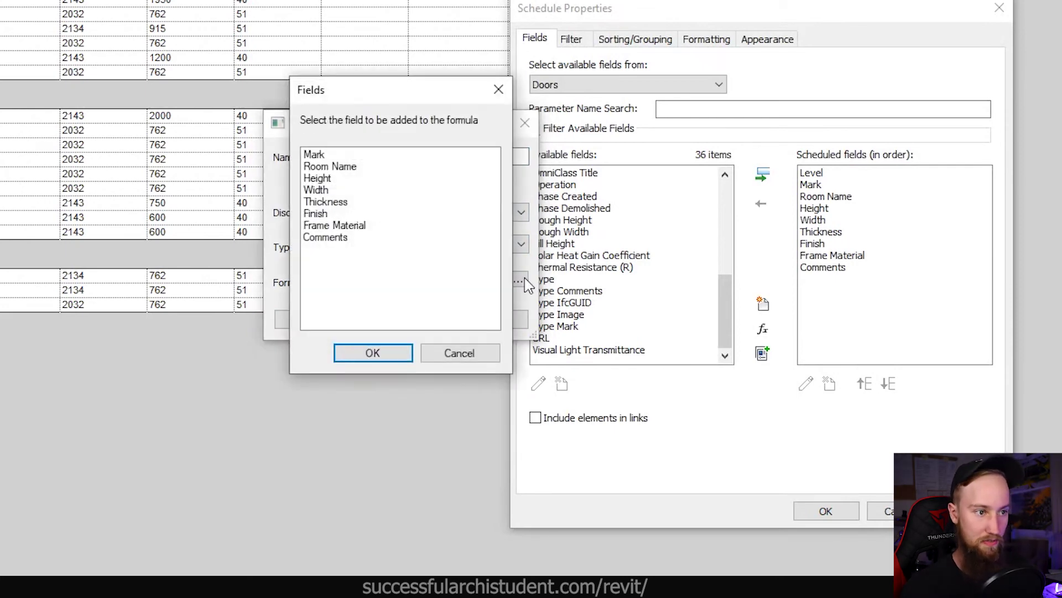
click(329, 180)
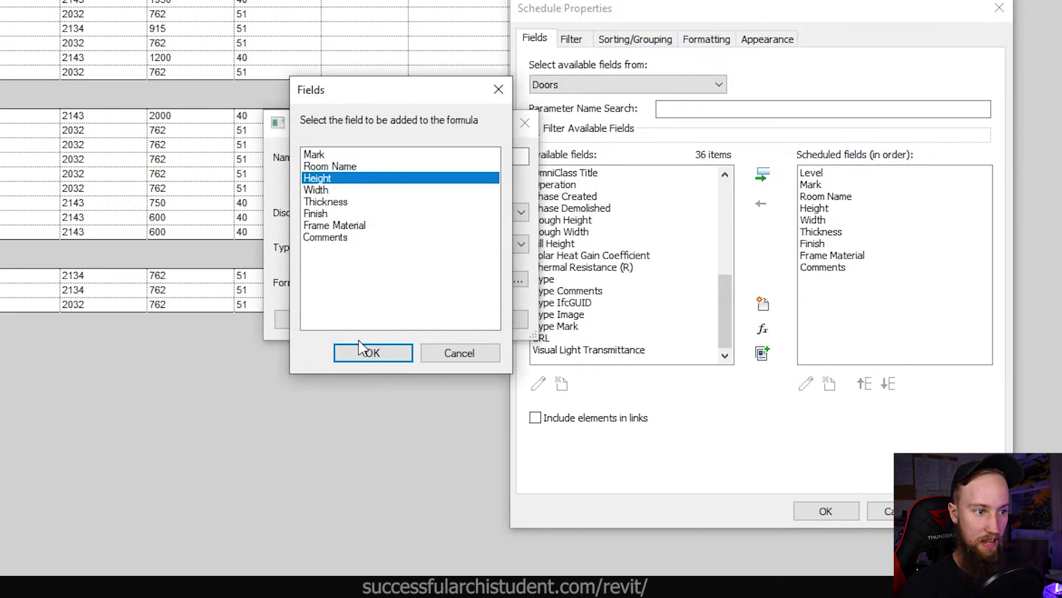
click(372, 354)
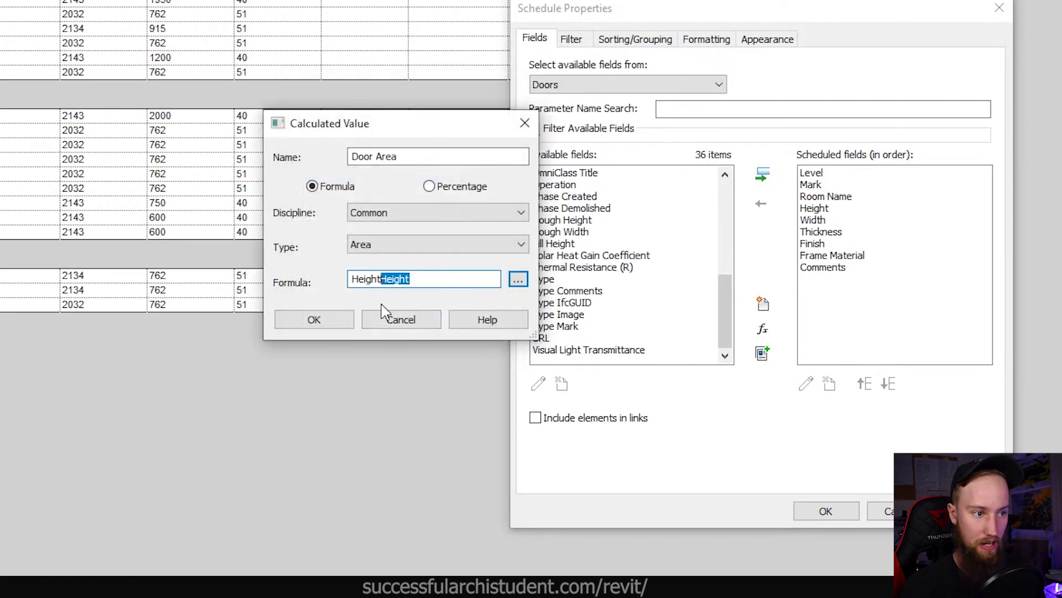
text(t)
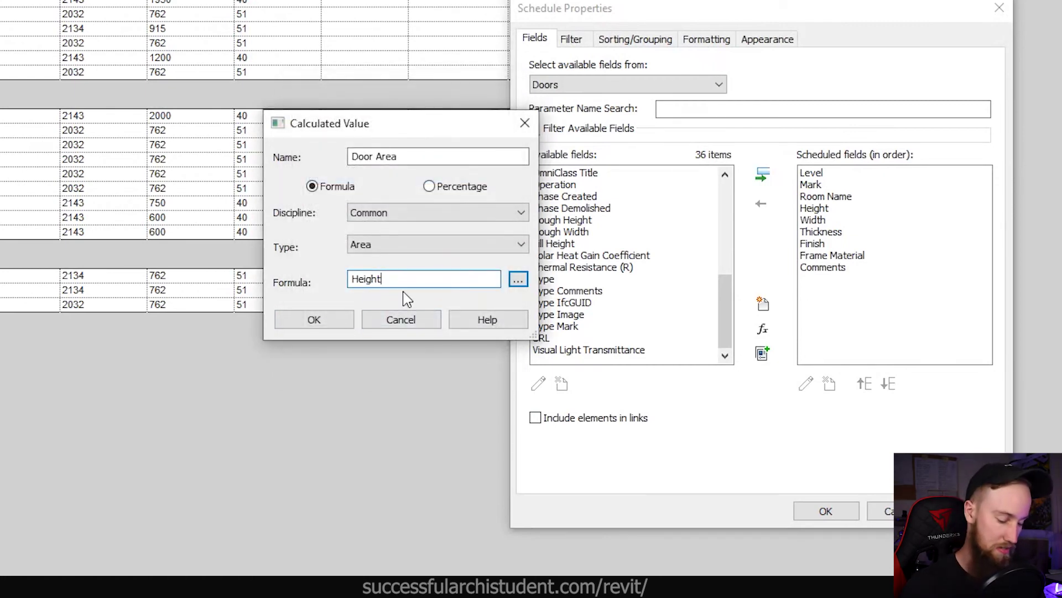
text(*Width)
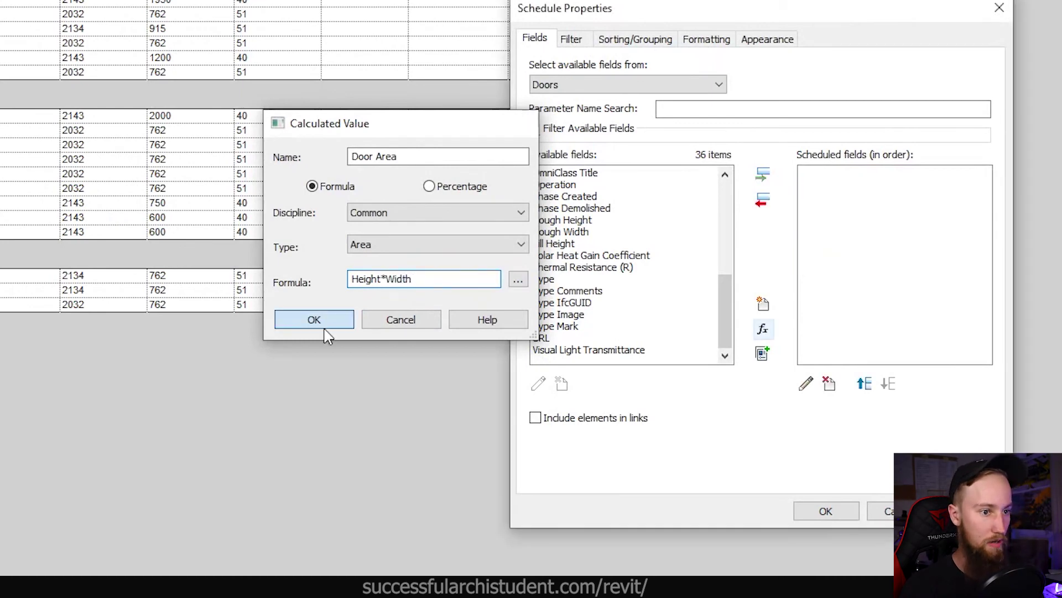
click(321, 324)
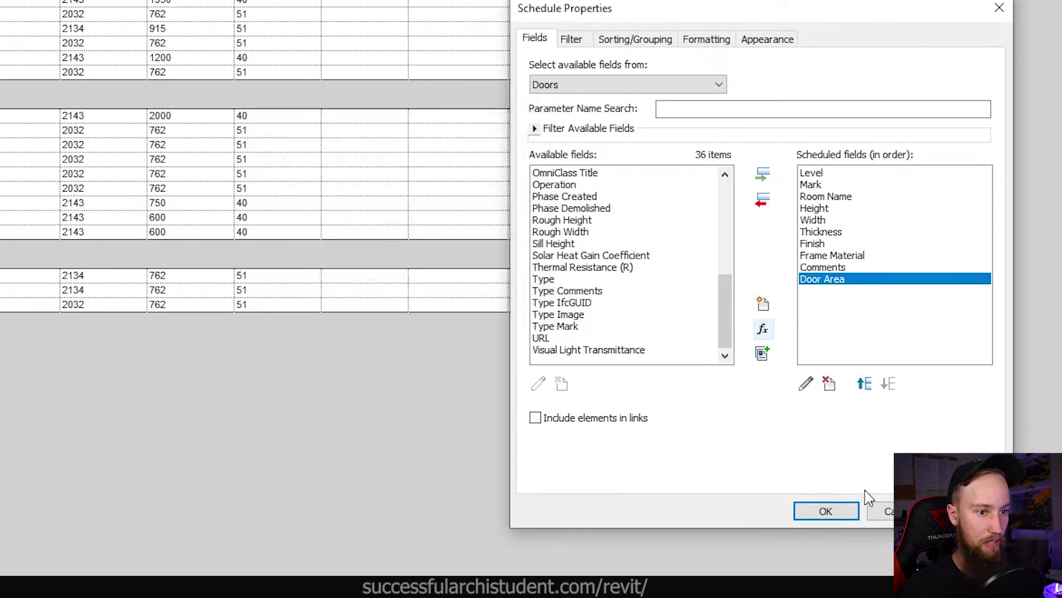
Move the Door Area field up between Width and Thickness and apply the field order to the schedule.
click(865, 384)
click(865, 383)
click(864, 384)
click(864, 383)
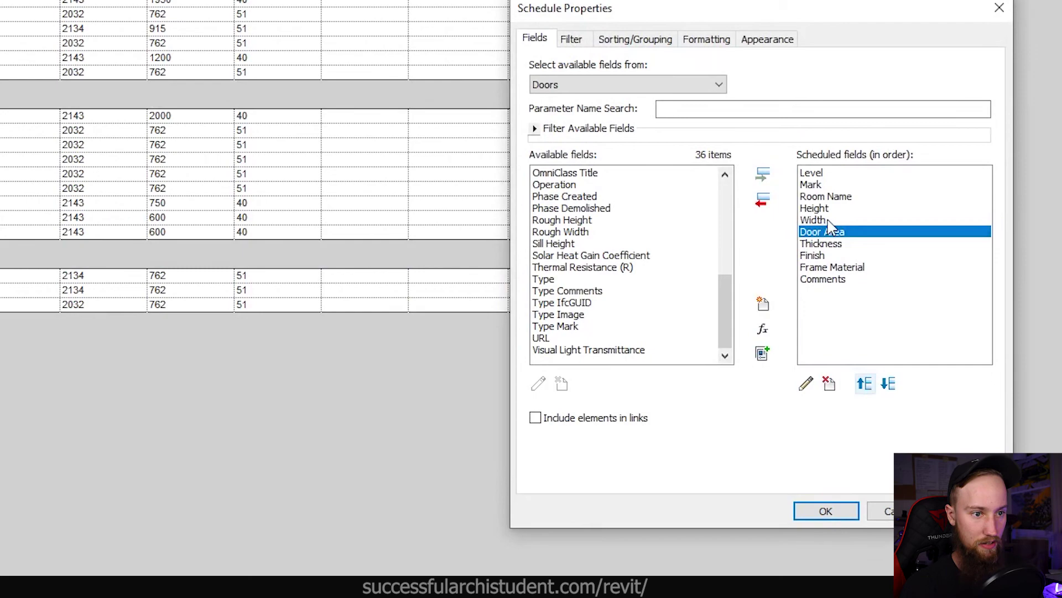
click(824, 510)
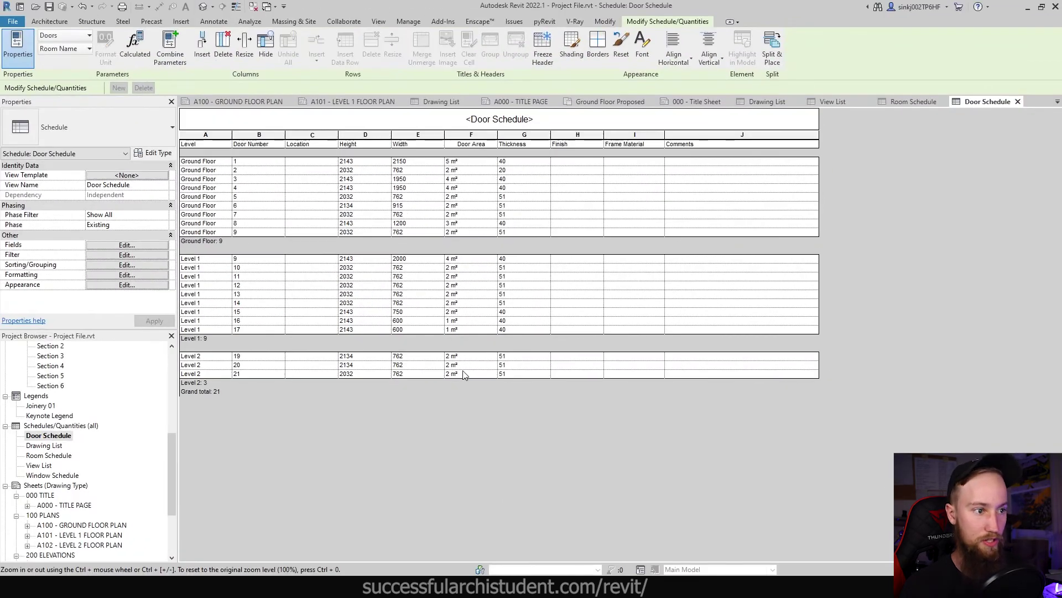
Override the project settings in the Door Area field's format and set its units to square millimeters.
click(459, 161)
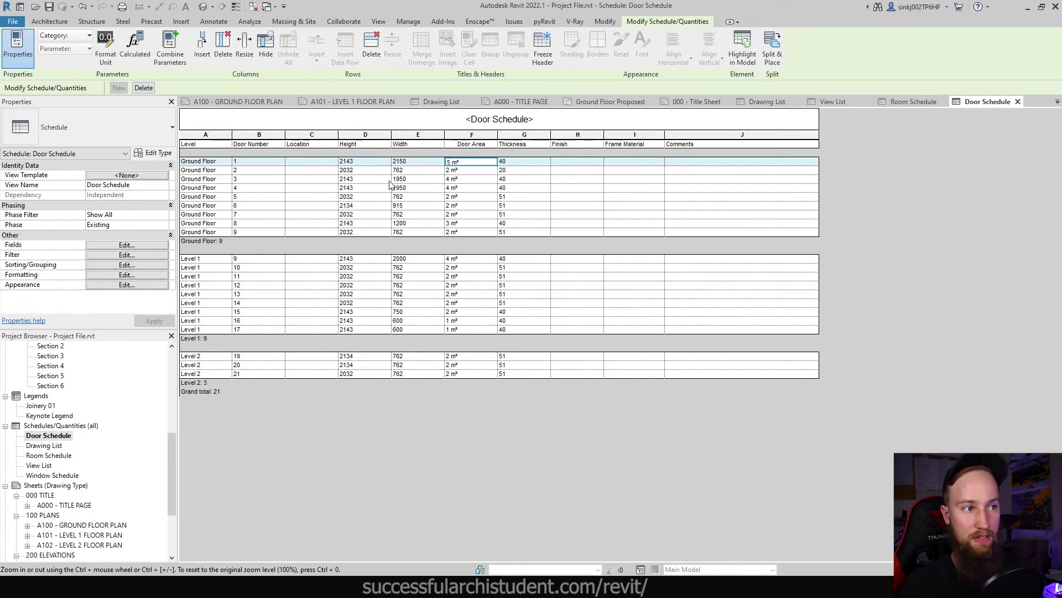
click(110, 277)
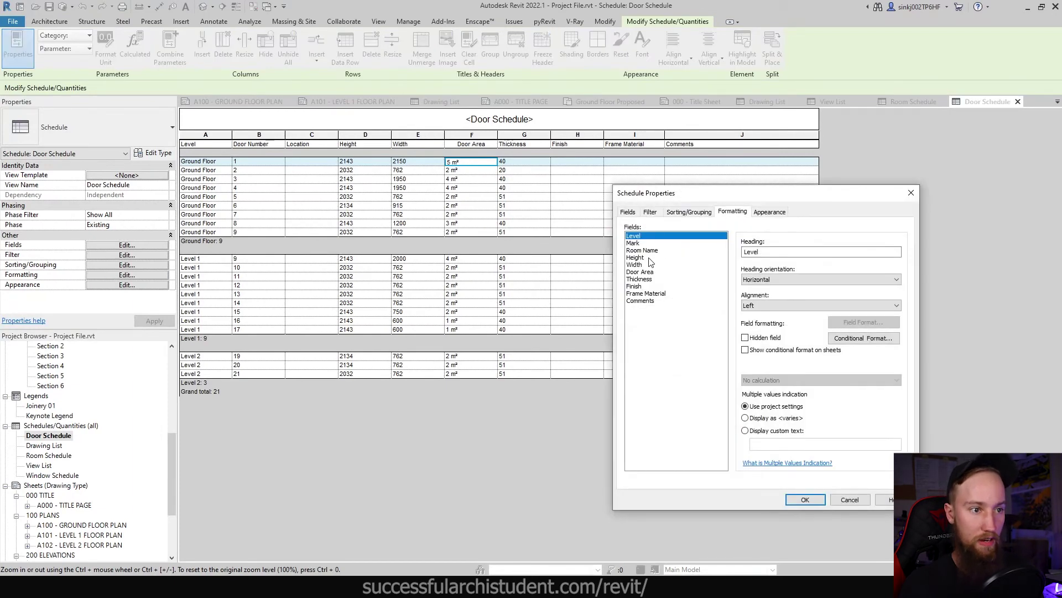
click(642, 272)
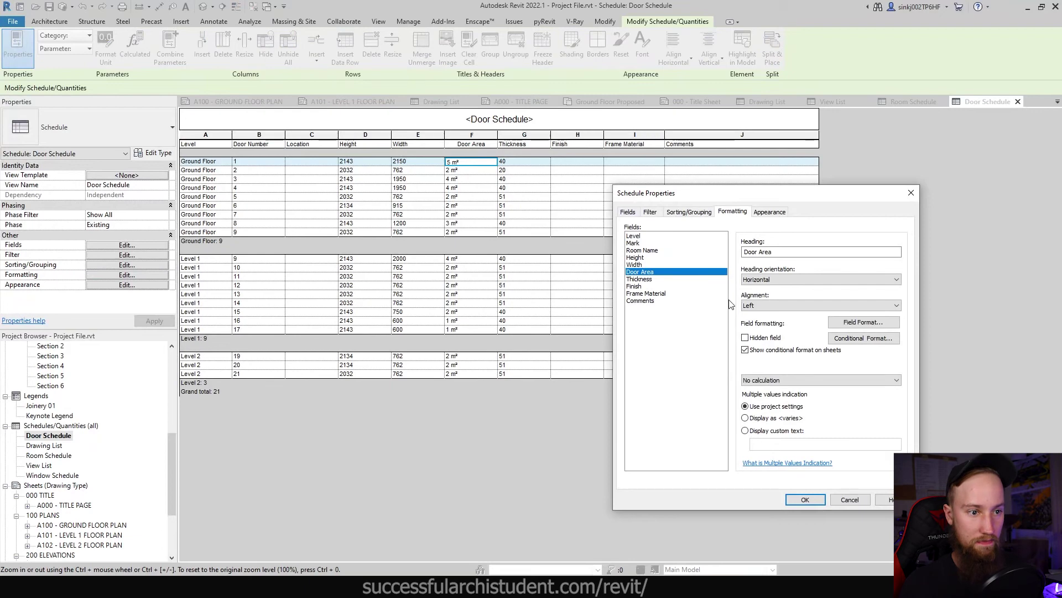
click(862, 323)
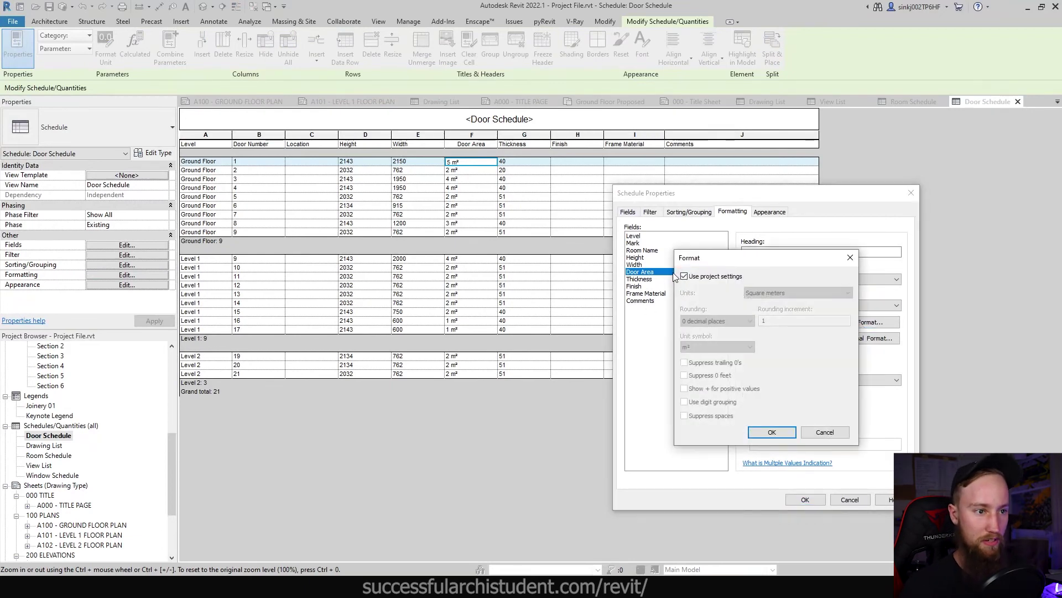
drag(710, 260, 424, 284)
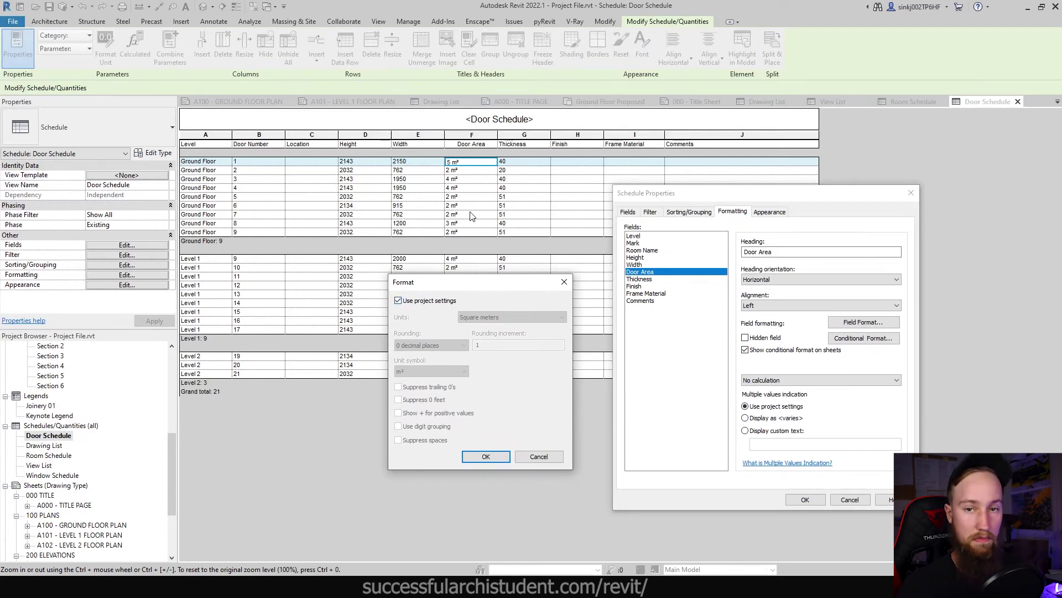
click(447, 306)
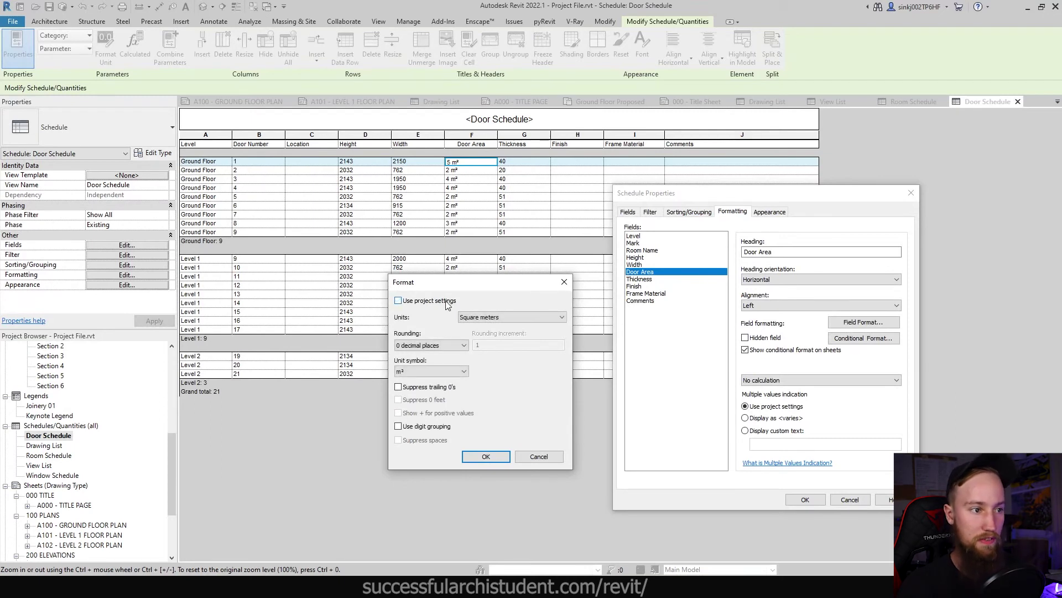
click(498, 317)
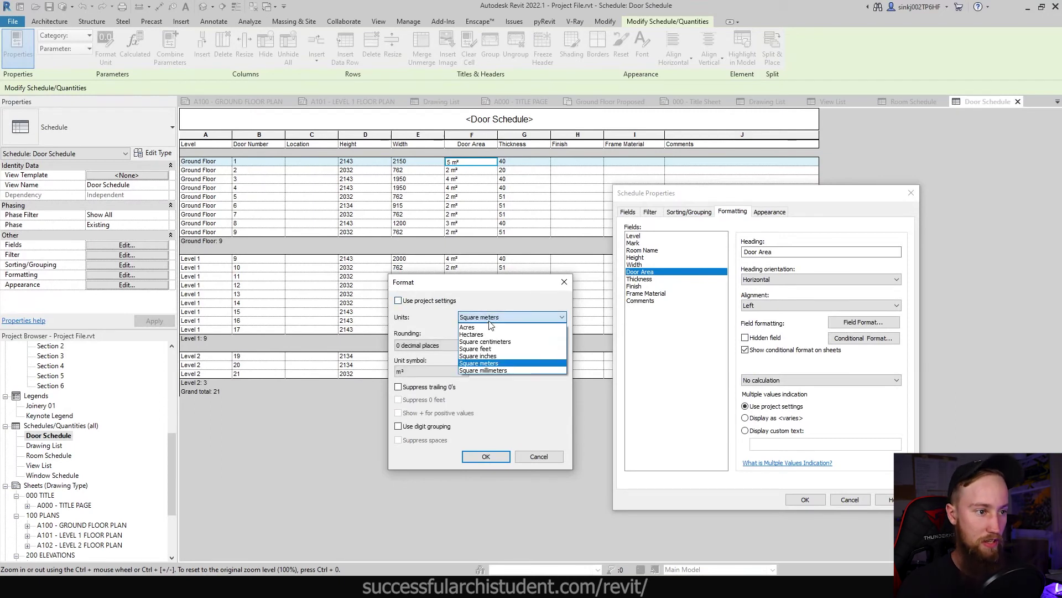
click(504, 371)
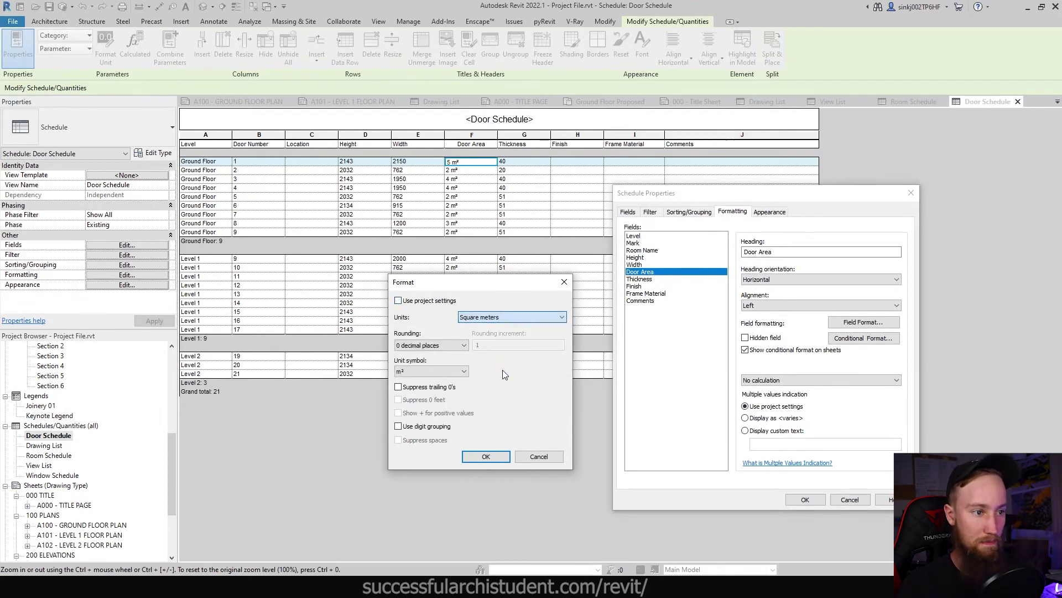
click(414, 349)
click(413, 348)
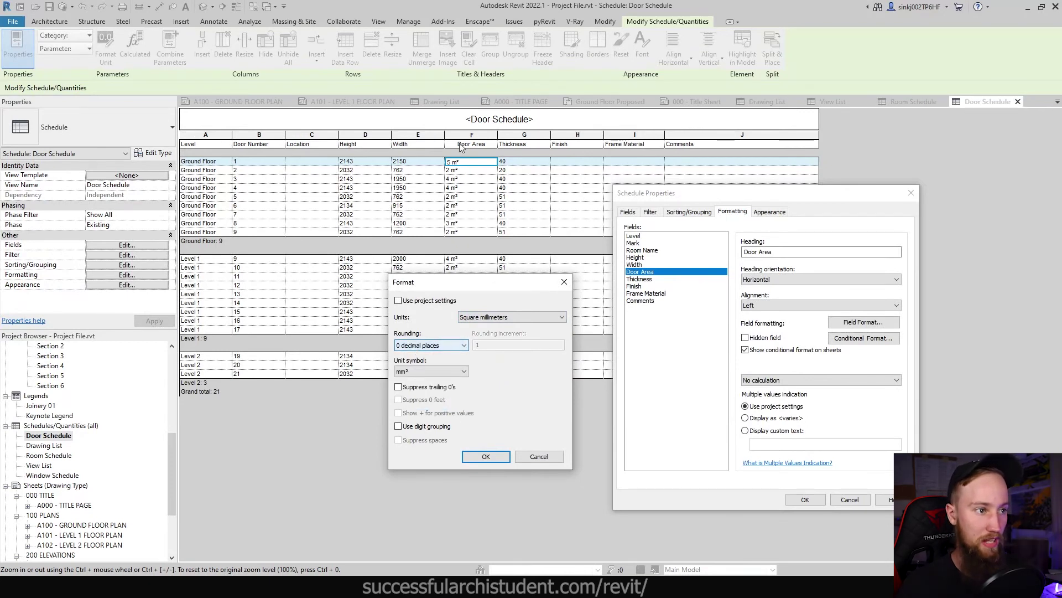
click(479, 457)
click(805, 500)
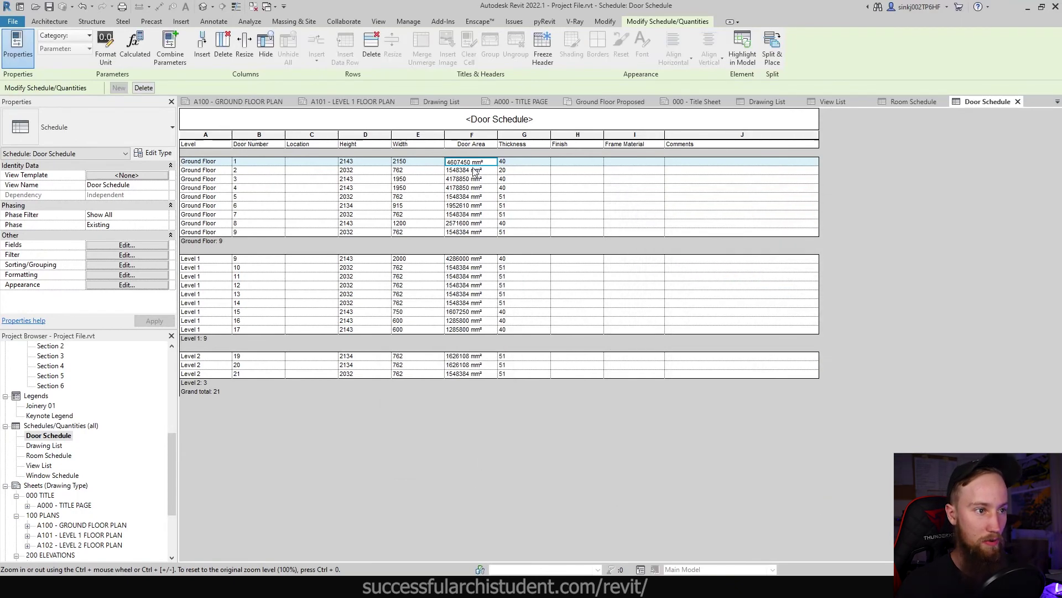
Change the Door Area field's format to square meters rounded to 2 decimal places.
click(127, 275)
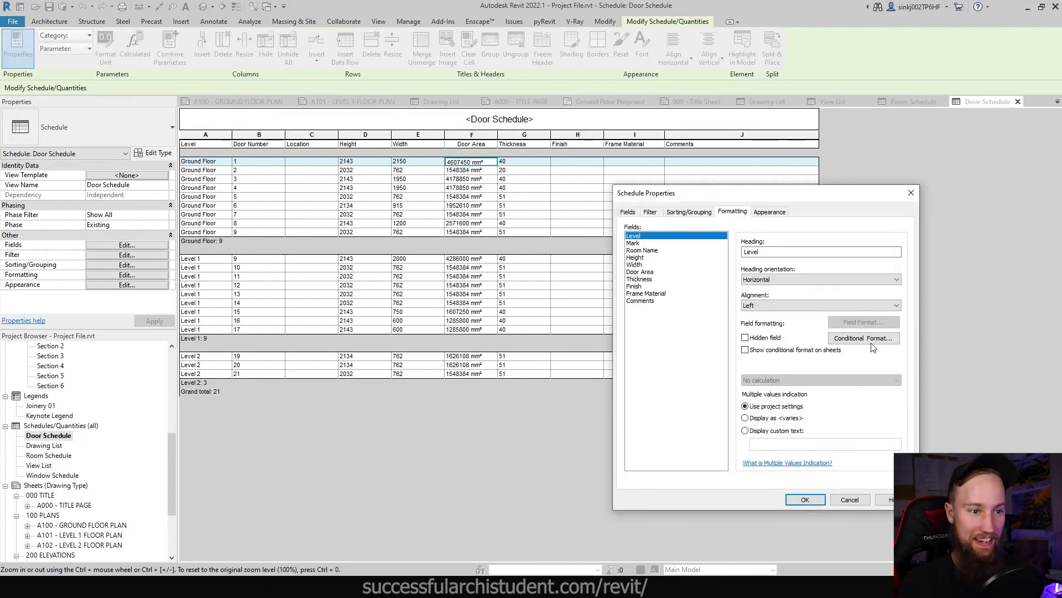
click(640, 271)
click(864, 322)
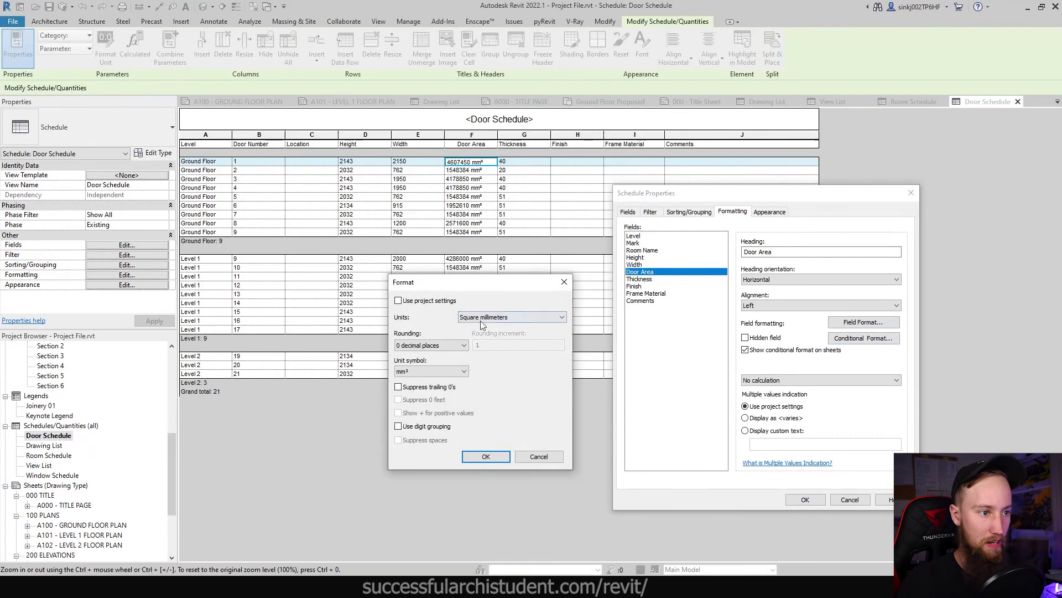
click(481, 320)
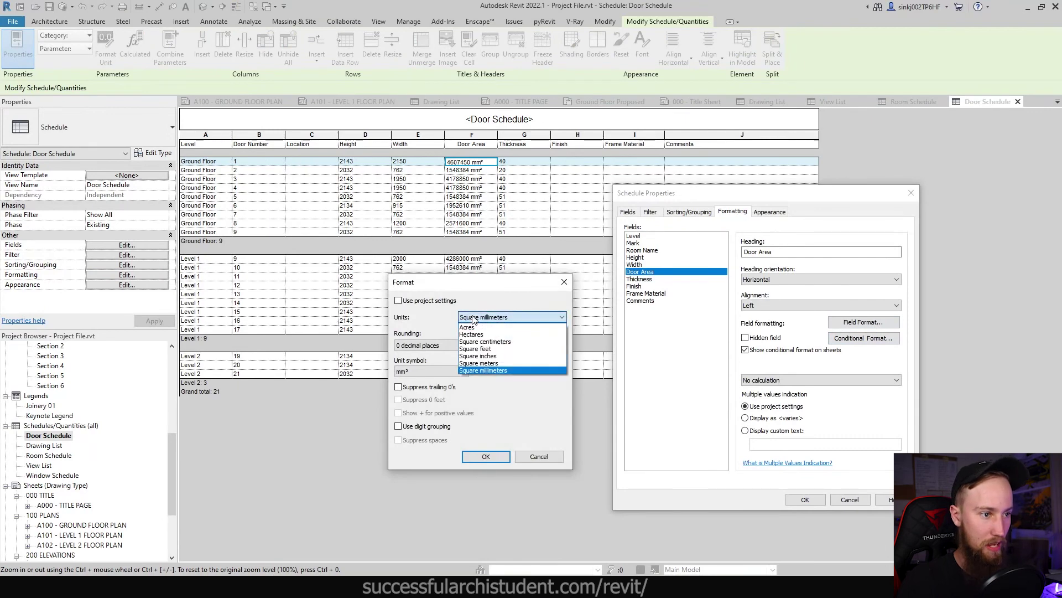
click(505, 364)
click(451, 346)
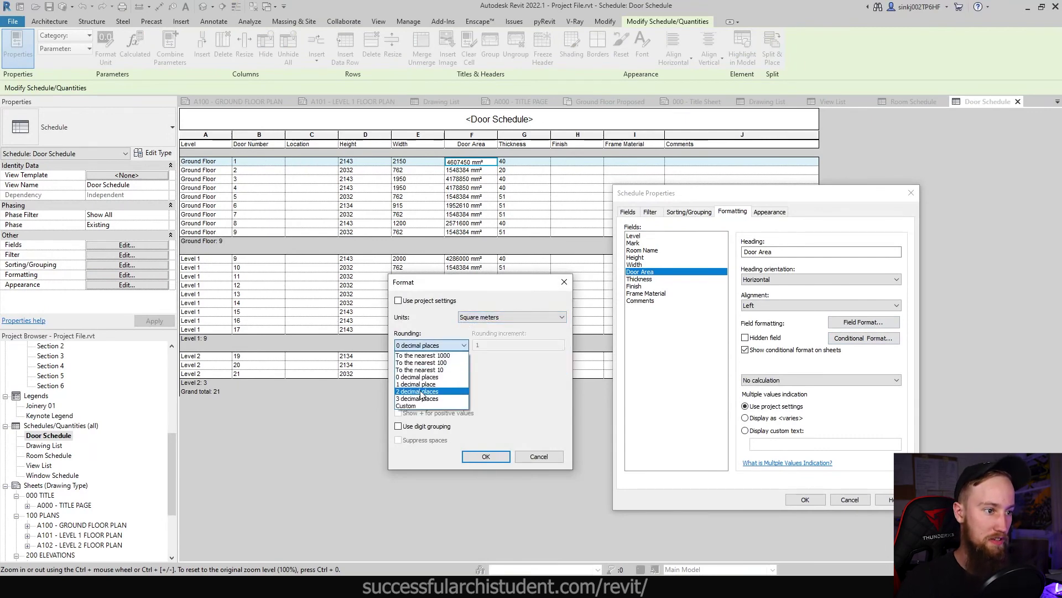
click(421, 392)
click(486, 457)
click(800, 496)
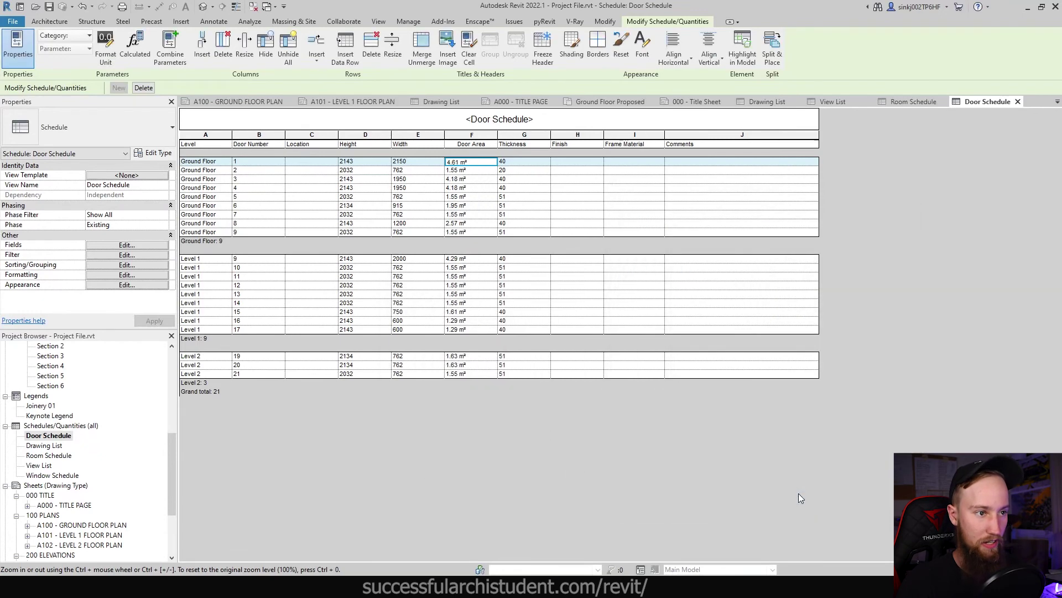
Open the Window Schedule and examine its Location, Window Style, Material, Glazing and Remarks columns.
click(66, 476)
double_click(67, 476)
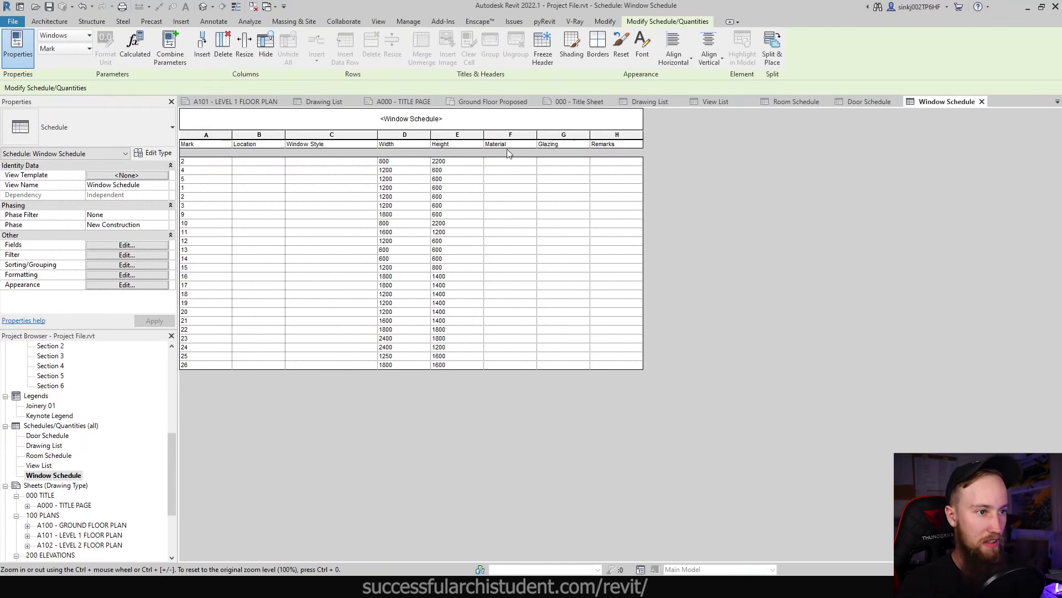
click(269, 143)
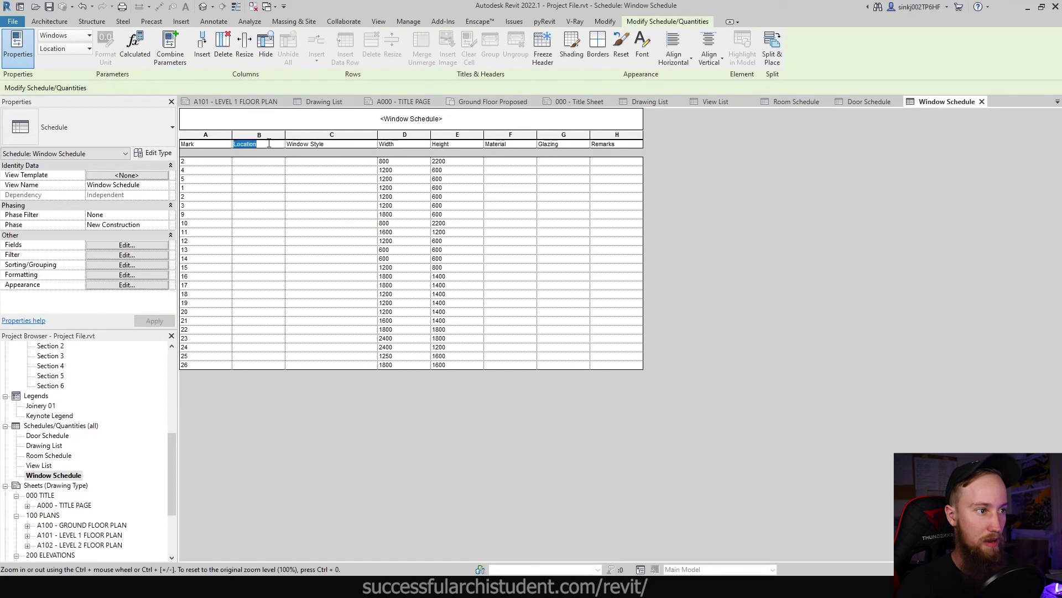
key(Tab)
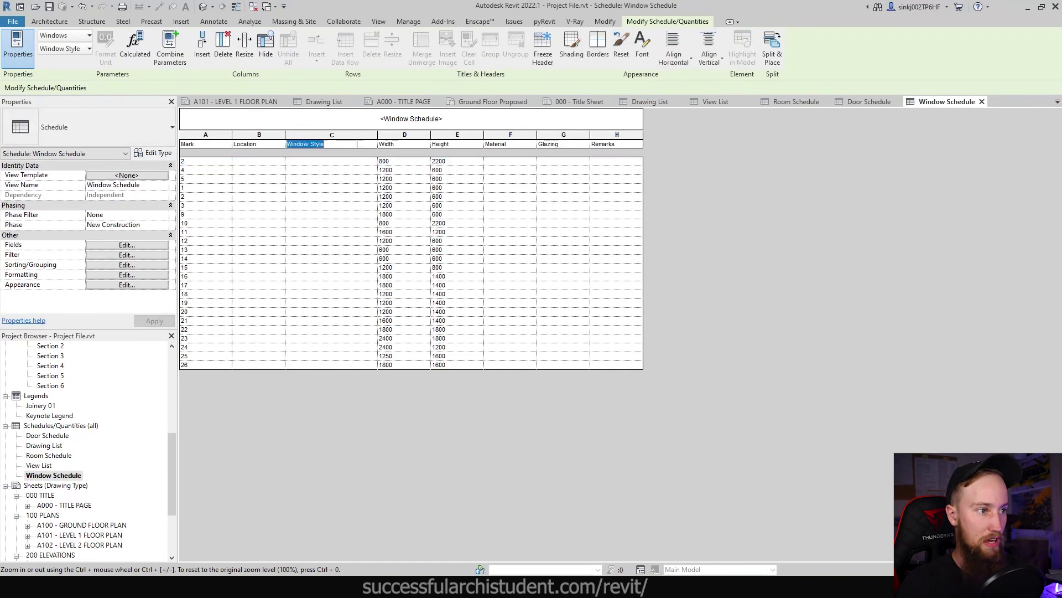
click(507, 145)
click(577, 145)
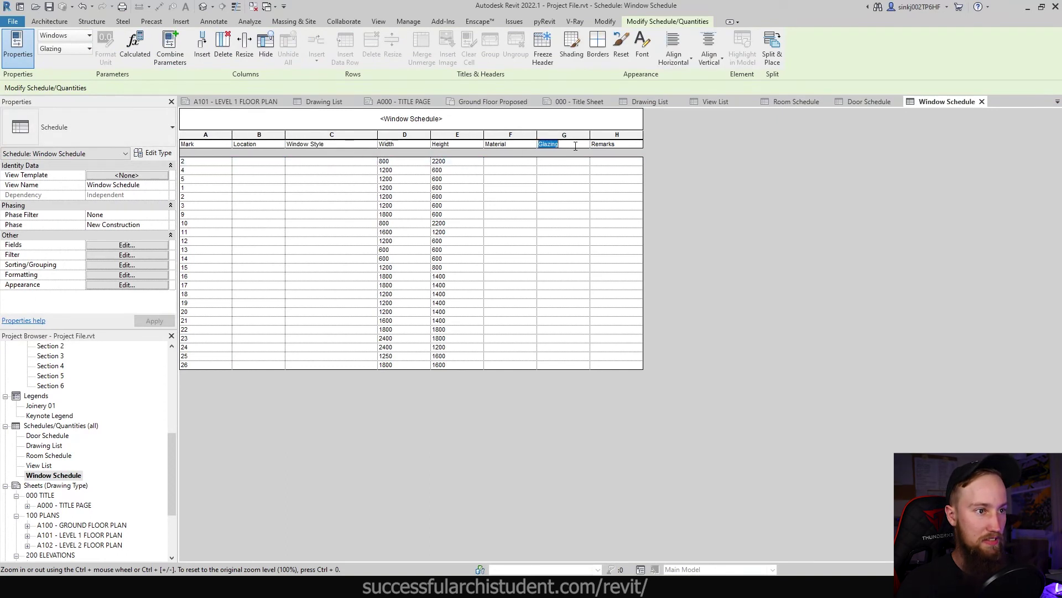
click(617, 143)
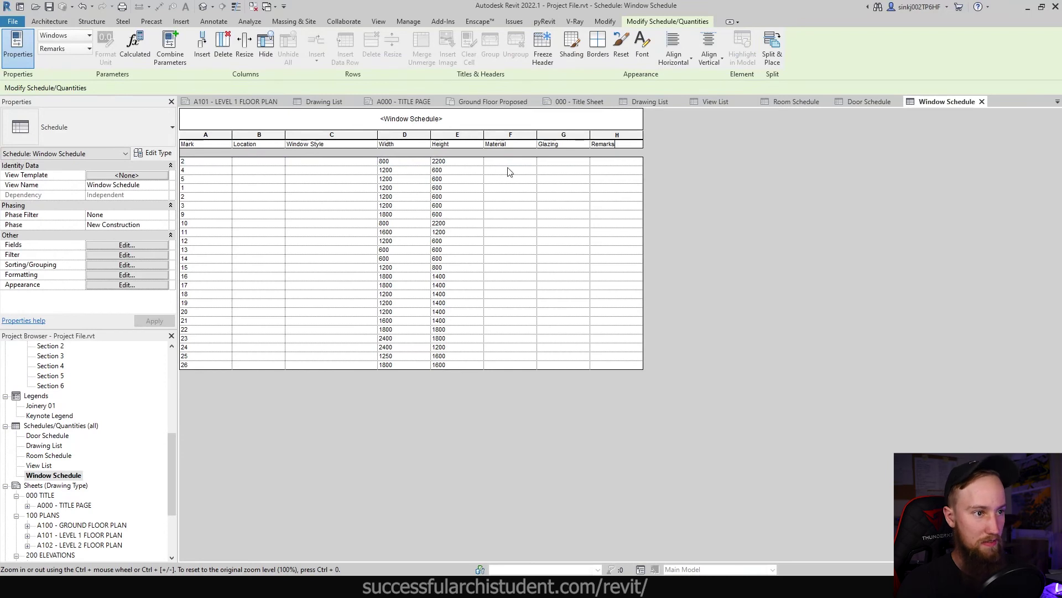
click(498, 161)
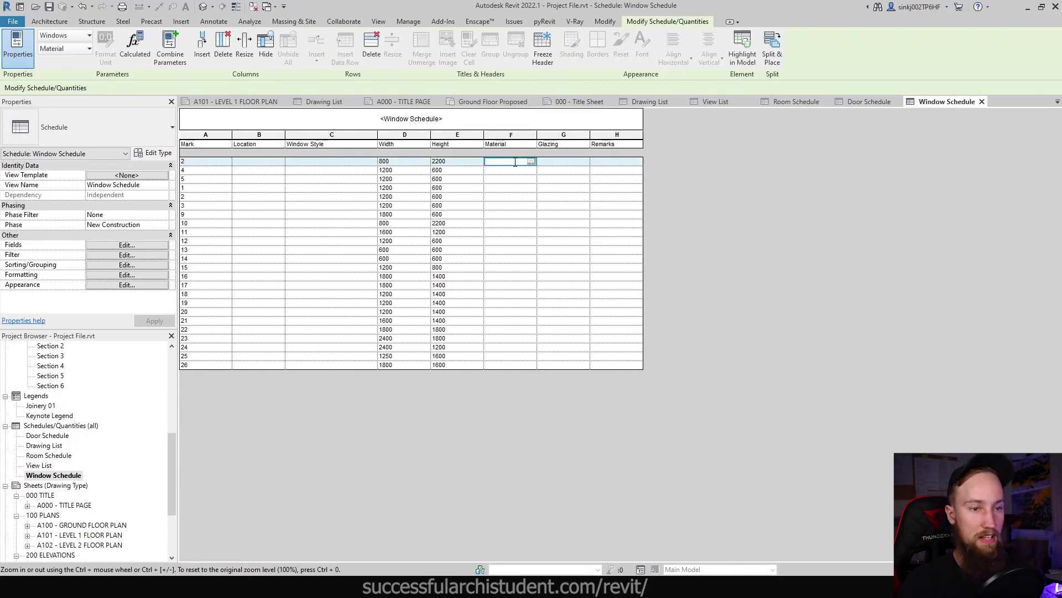
click(563, 161)
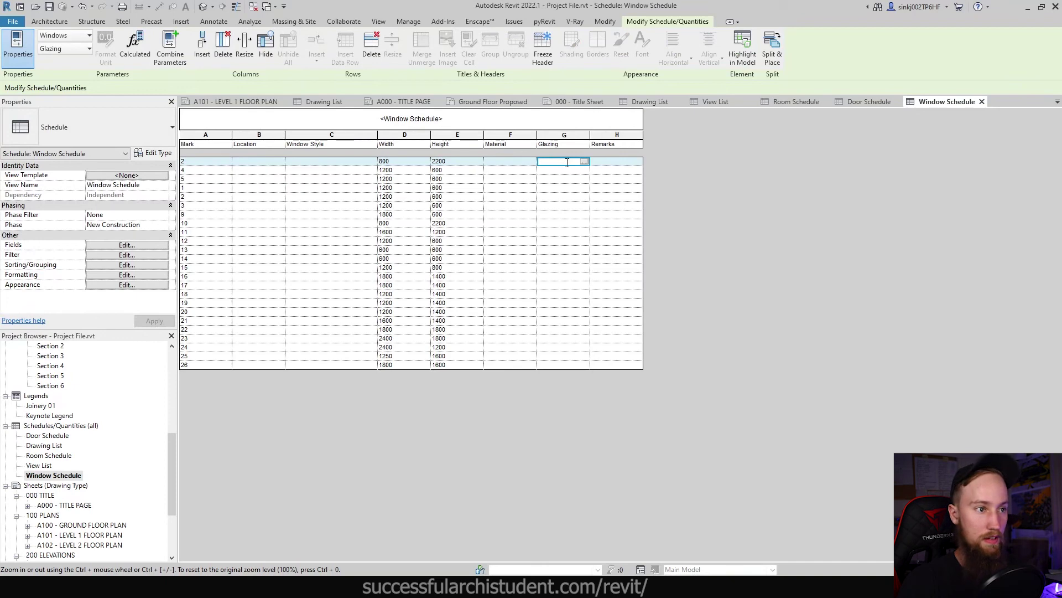
click(305, 162)
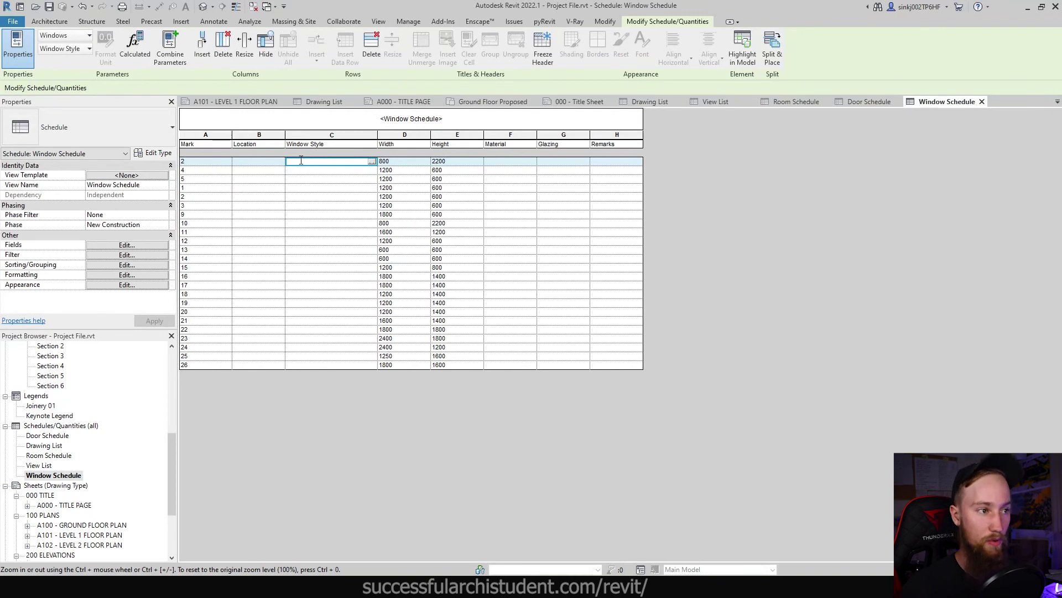
Set the window schedule's phase to Existing.
click(163, 226)
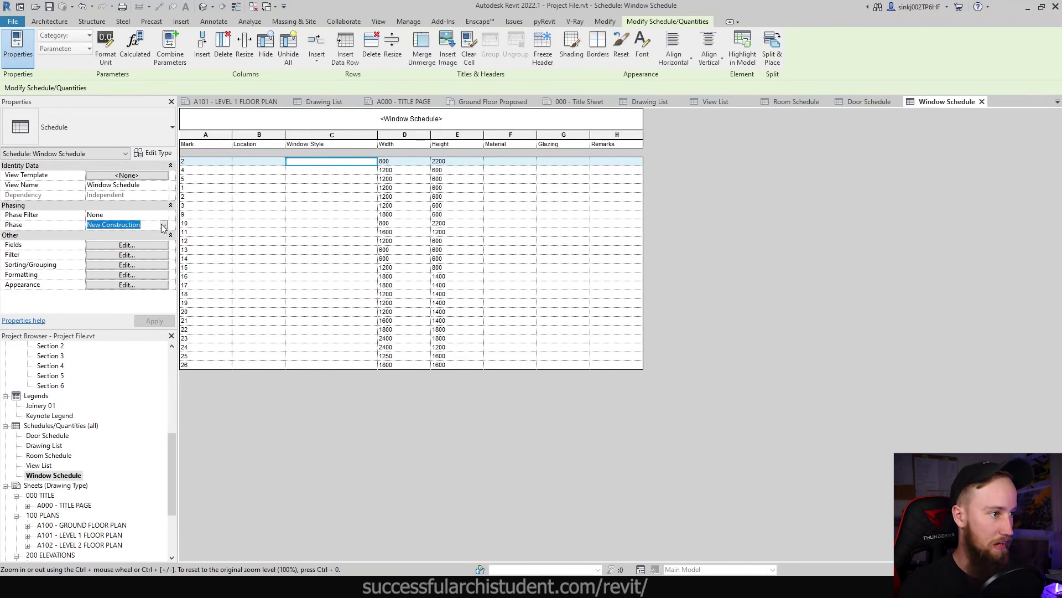
click(164, 227)
click(127, 234)
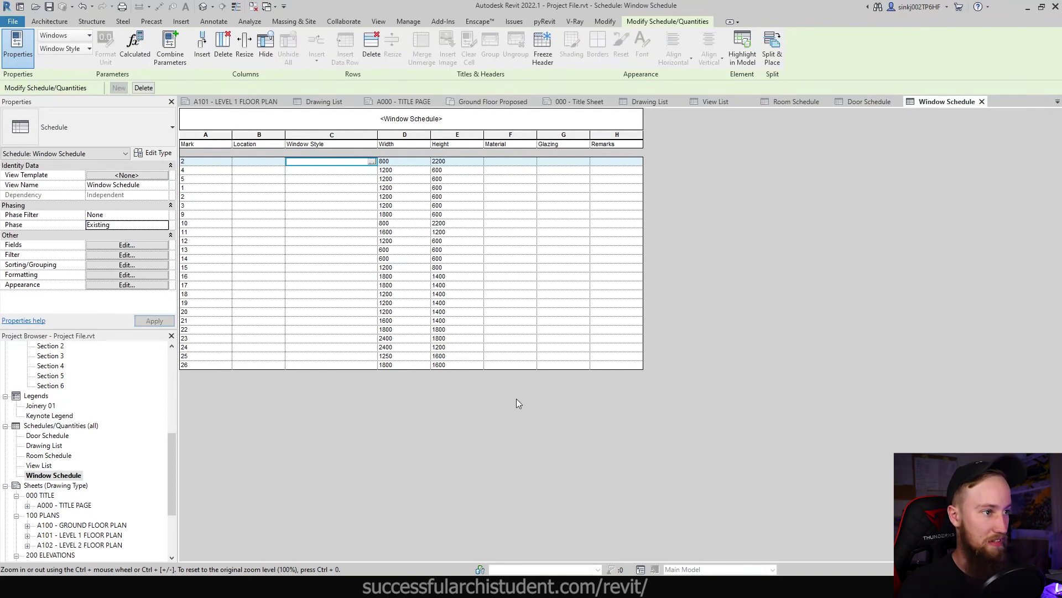
Set the window schedule's phase filter to Show All.
click(160, 215)
click(163, 217)
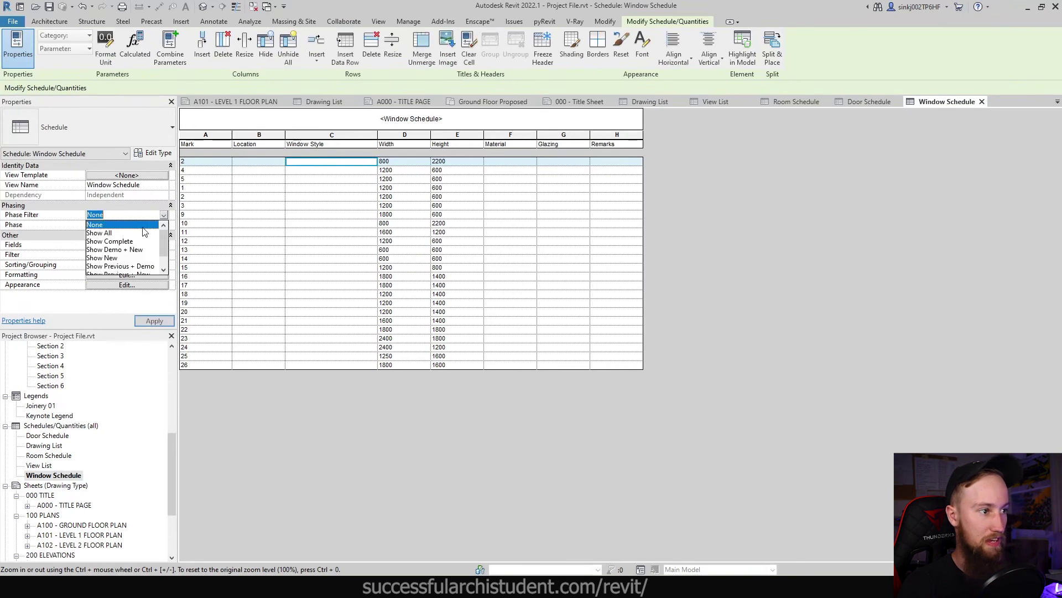
click(111, 230)
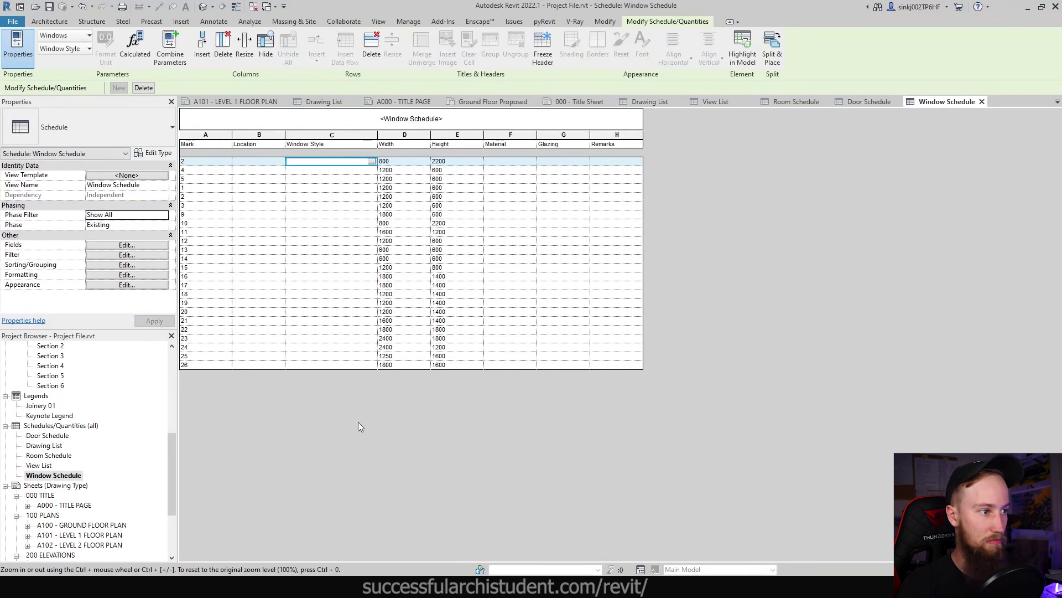
Create a new sheet with the Sheet Template_A1 Successful Archi Student Advanced titleblock.
scroll(67, 443, down, 3)
right_click(45, 386)
click(83, 394)
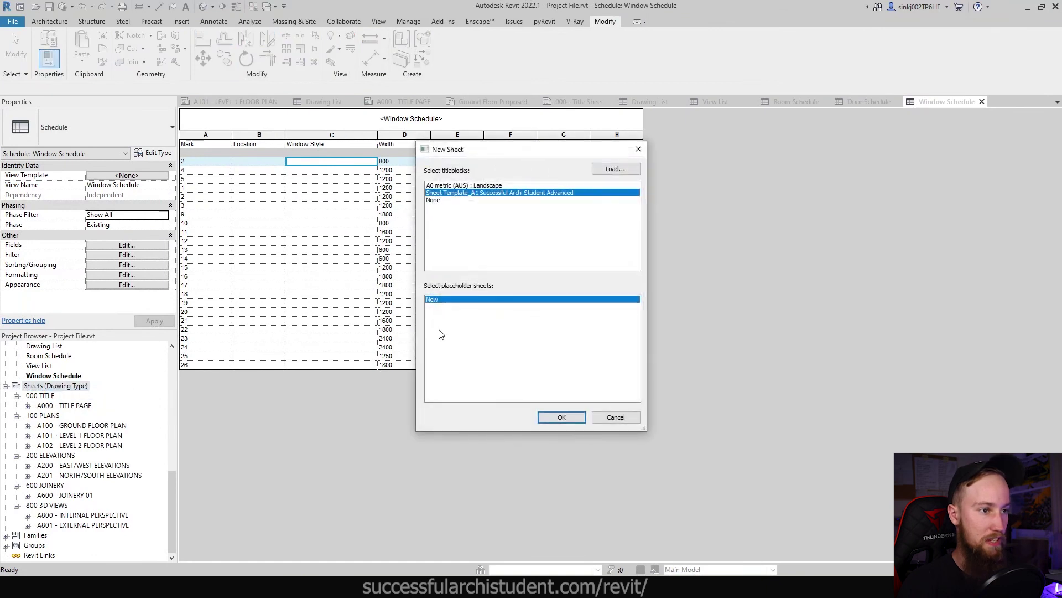
key(Return)
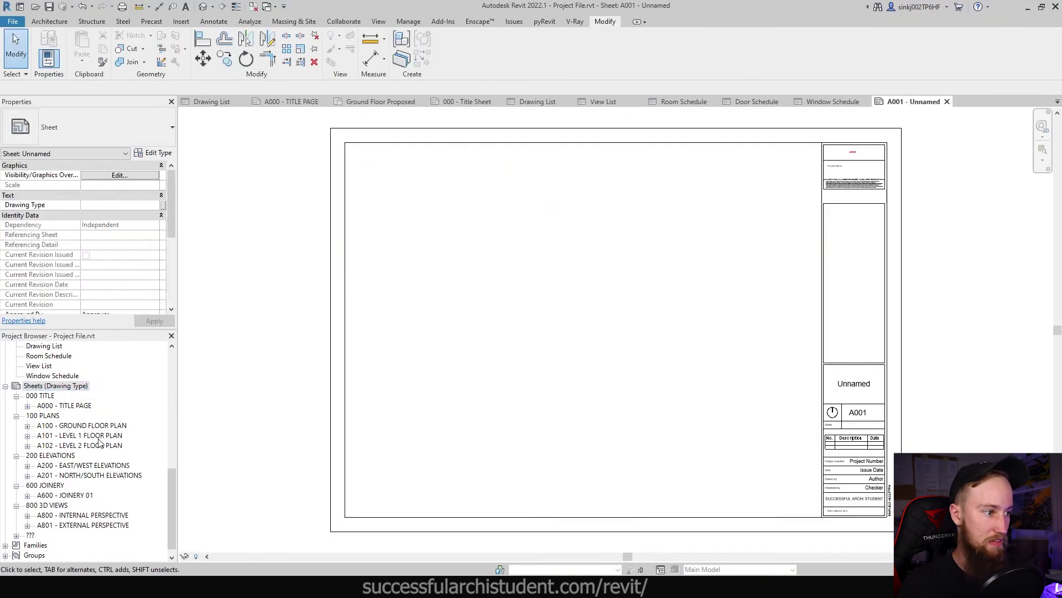
Place the Door Schedule on the new sheet in the upper-left corner of the drawing area.
scroll(63, 448, up, 3)
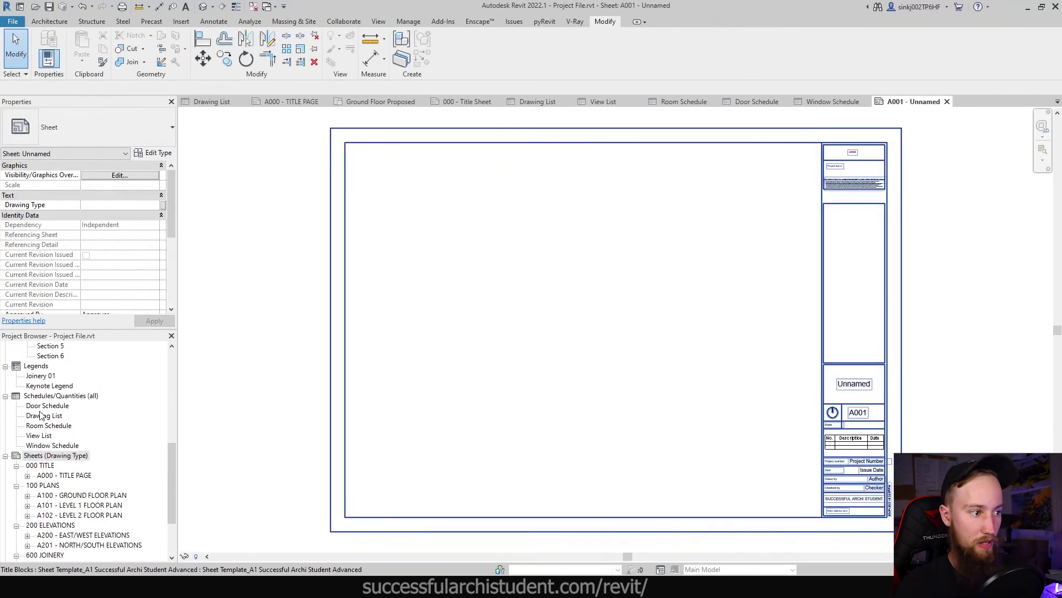
drag(47, 405, 443, 203)
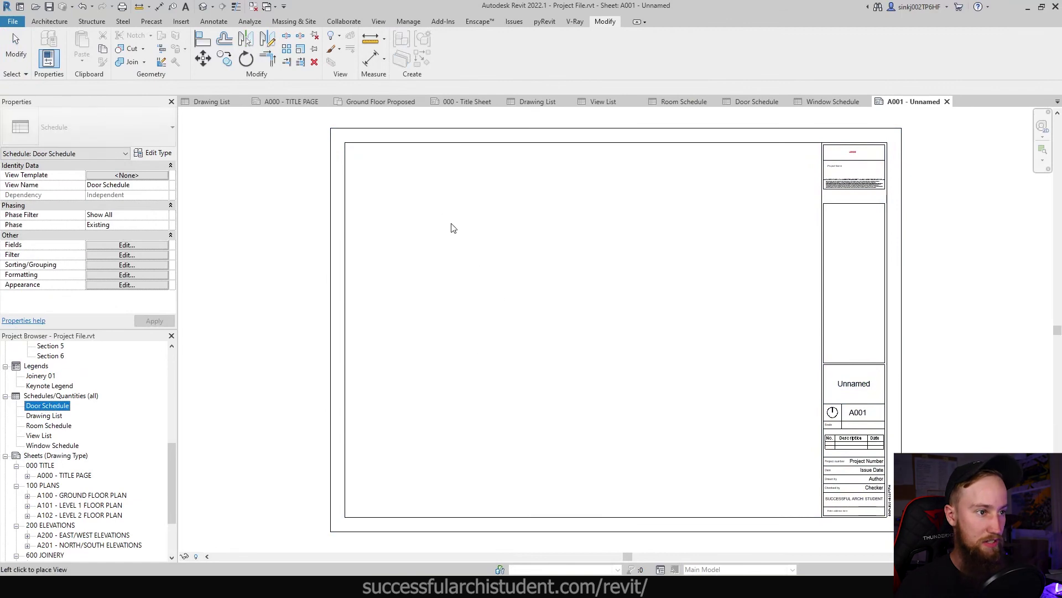
click(347, 145)
scroll(417, 194, up, 3)
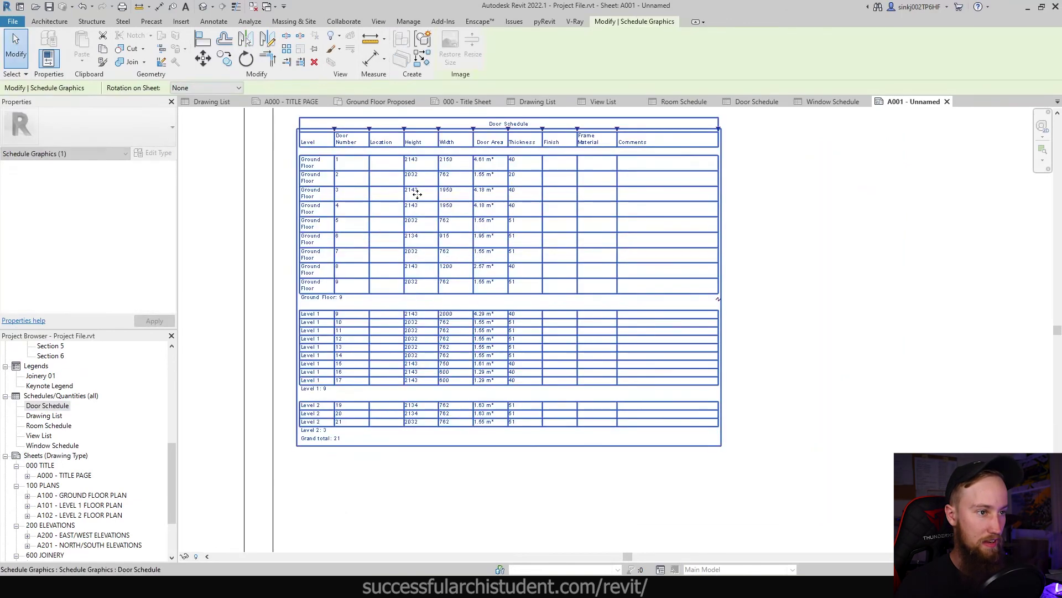
Place the Window Schedule on the sheet to the right of the door schedule.
scroll(284, 409, down, 3)
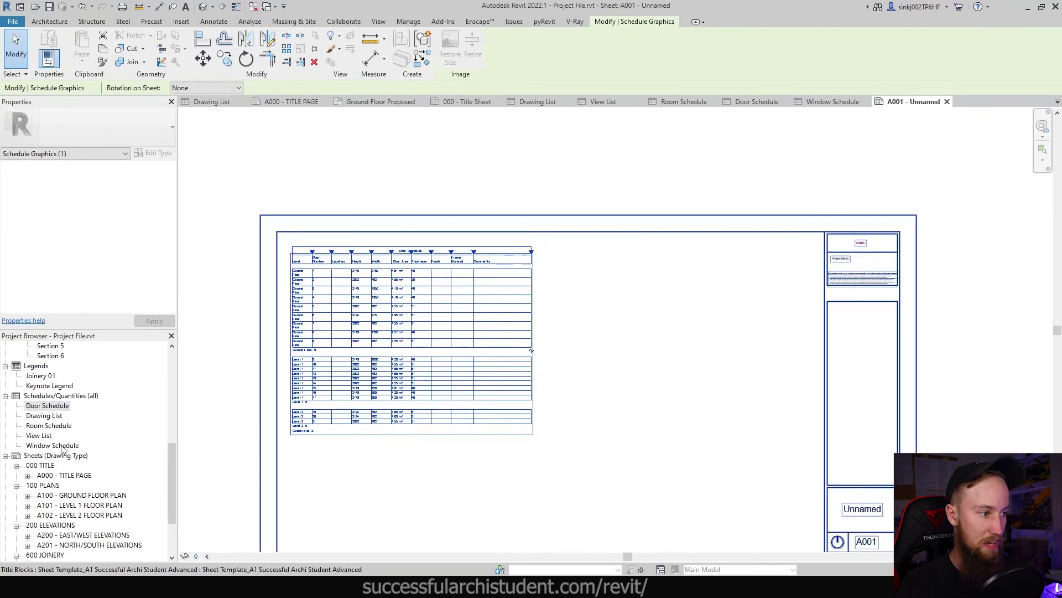
drag(62, 449, 649, 318)
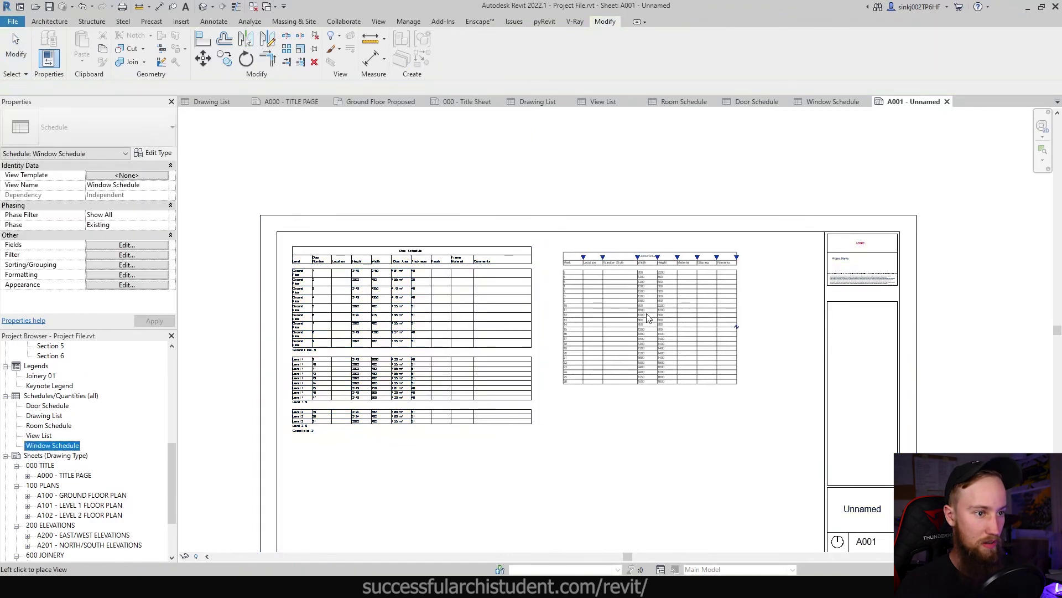
click(648, 318)
scroll(516, 360, up, 3)
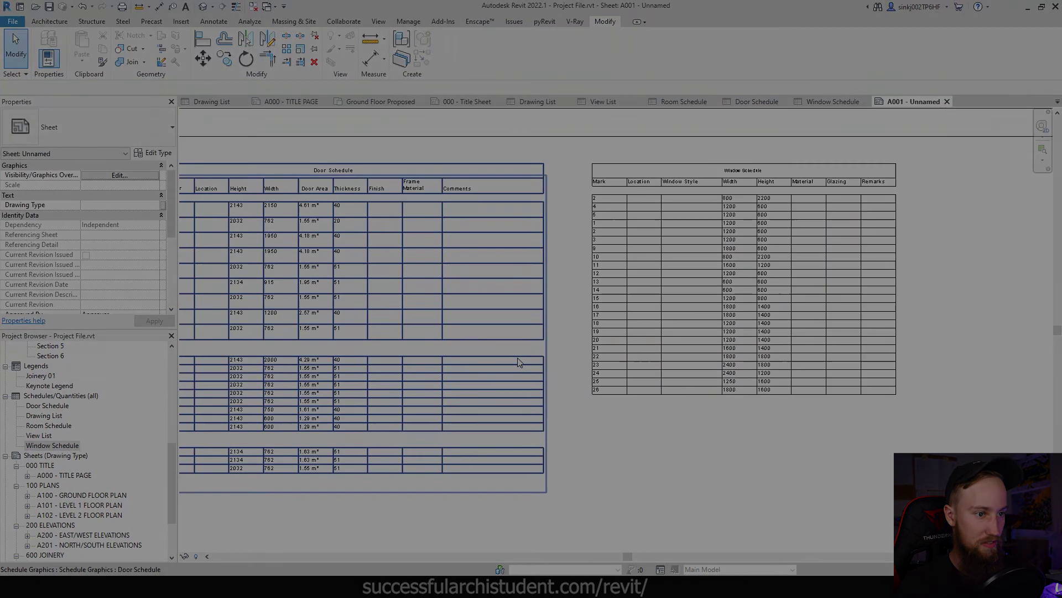